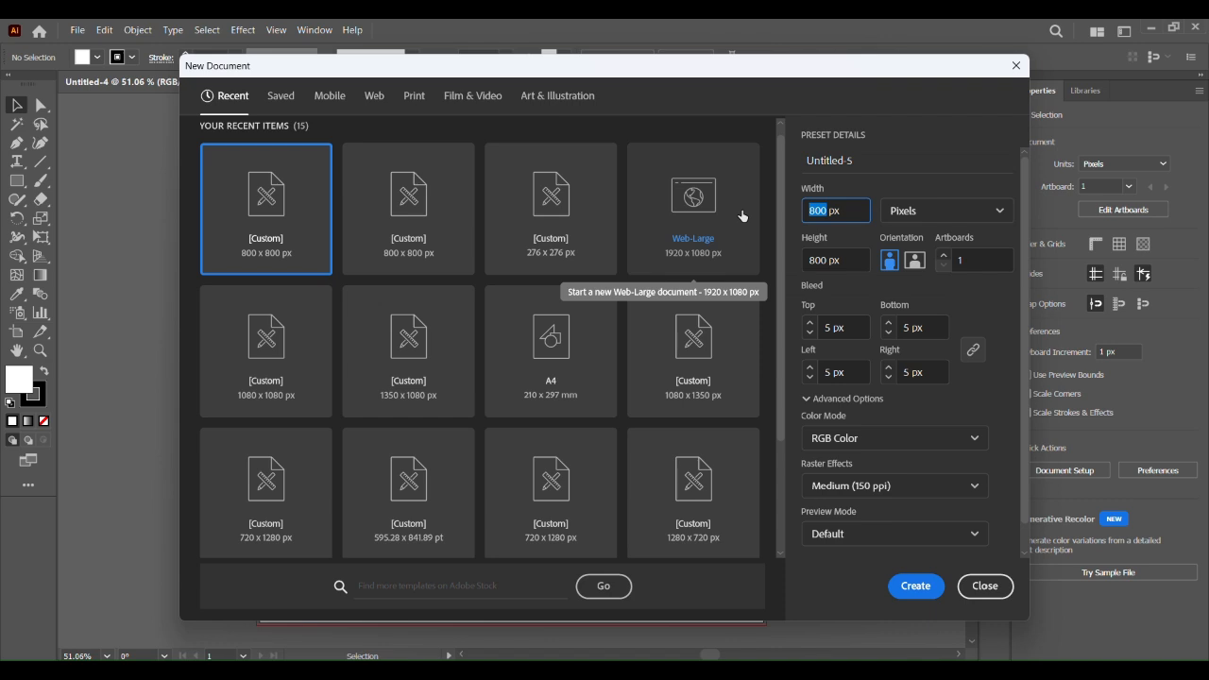
# Create a new RGB document measuring 810 by 810 px with a 5 px bleed.
pyautogui.doubleClick(814, 261)
pyautogui.press('BackSpace')
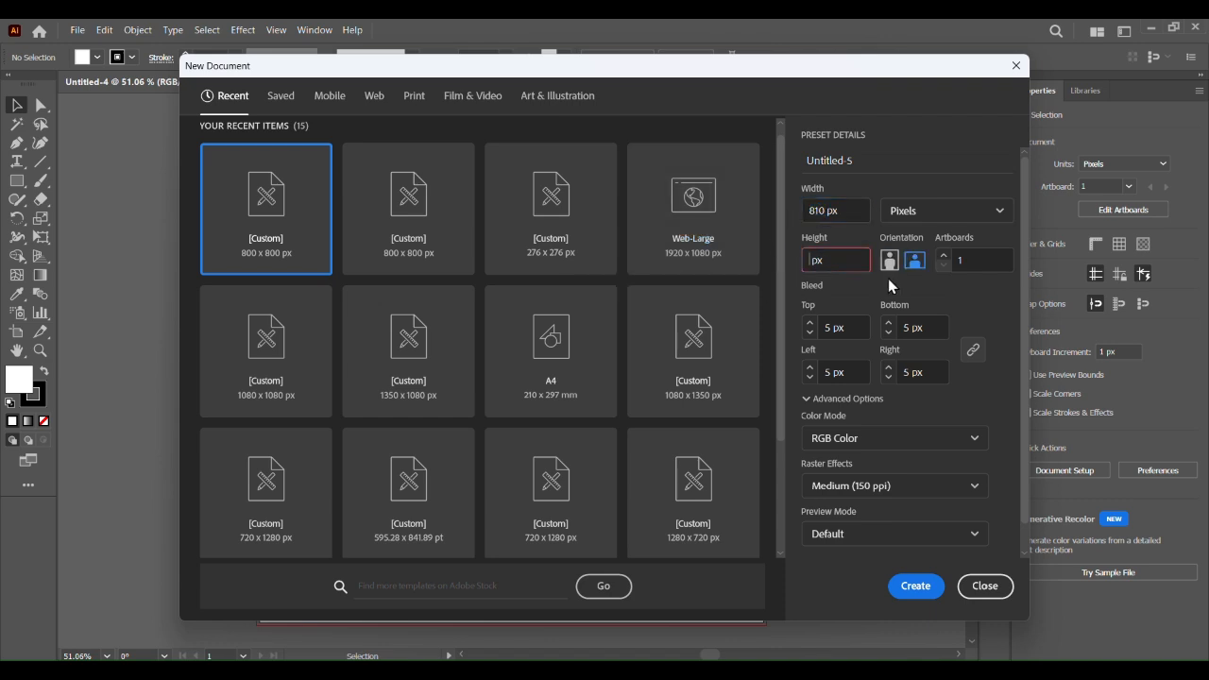
pyautogui.write('810')
pyautogui.click(809, 323)
pyautogui.click(810, 334)
pyautogui.click(895, 582)
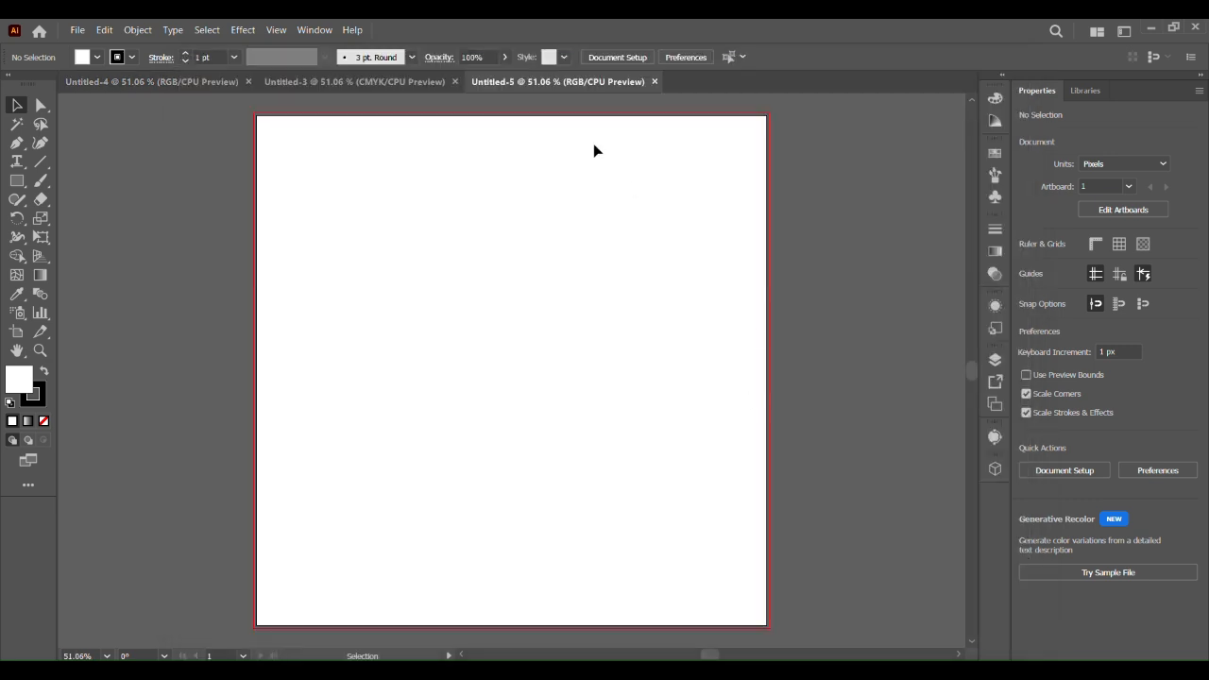
pyautogui.click(224, 82)
pyautogui.click(510, 82)
# Draw a background rectangle about 807 by 808 px over the artboard and remove its stroke.
pyautogui.click(16, 180)
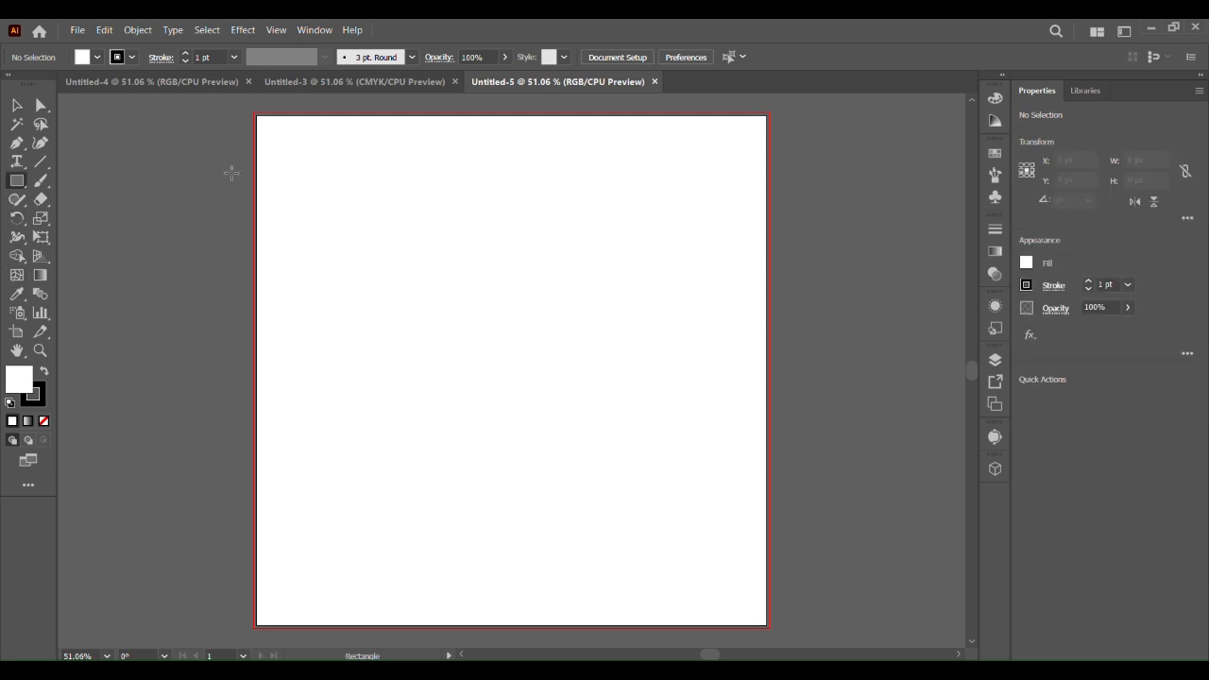
pyautogui.moveTo(258, 117)
pyautogui.mouseDown()
pyautogui.moveTo(425, 318)
pyautogui.moveTo(768, 624)
pyautogui.mouseUp()
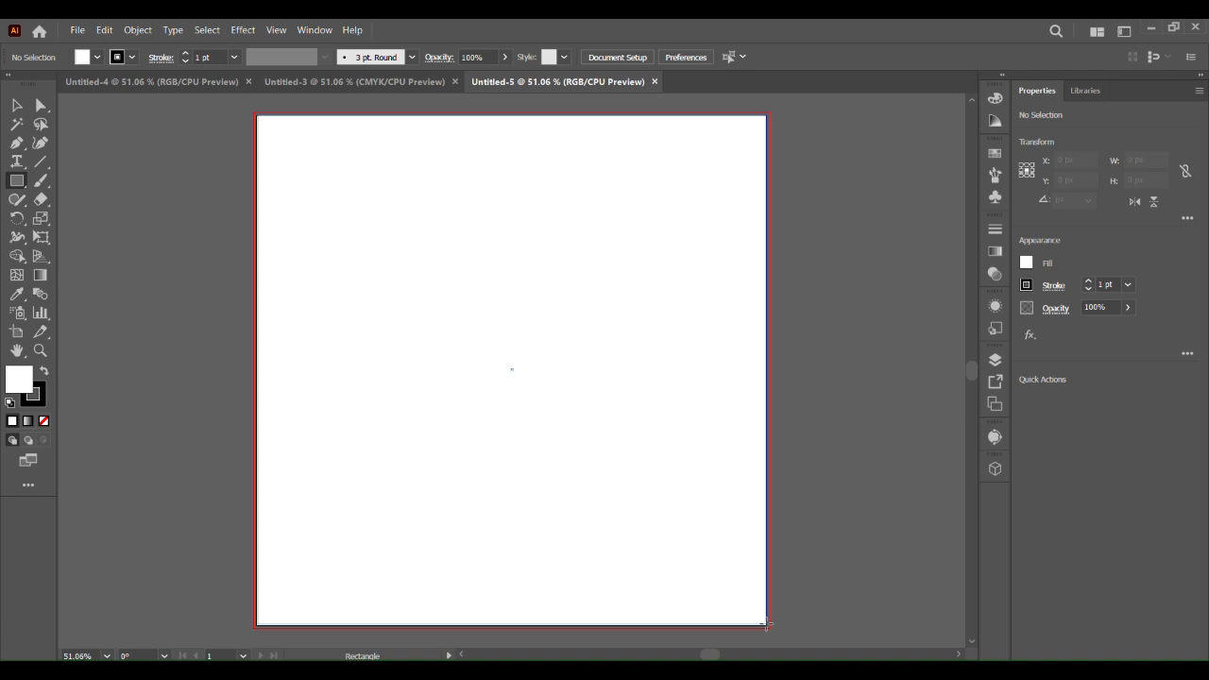
pyautogui.click(44, 421)
pyautogui.click(472, 333)
pyautogui.click(619, 374)
pyautogui.click(16, 105)
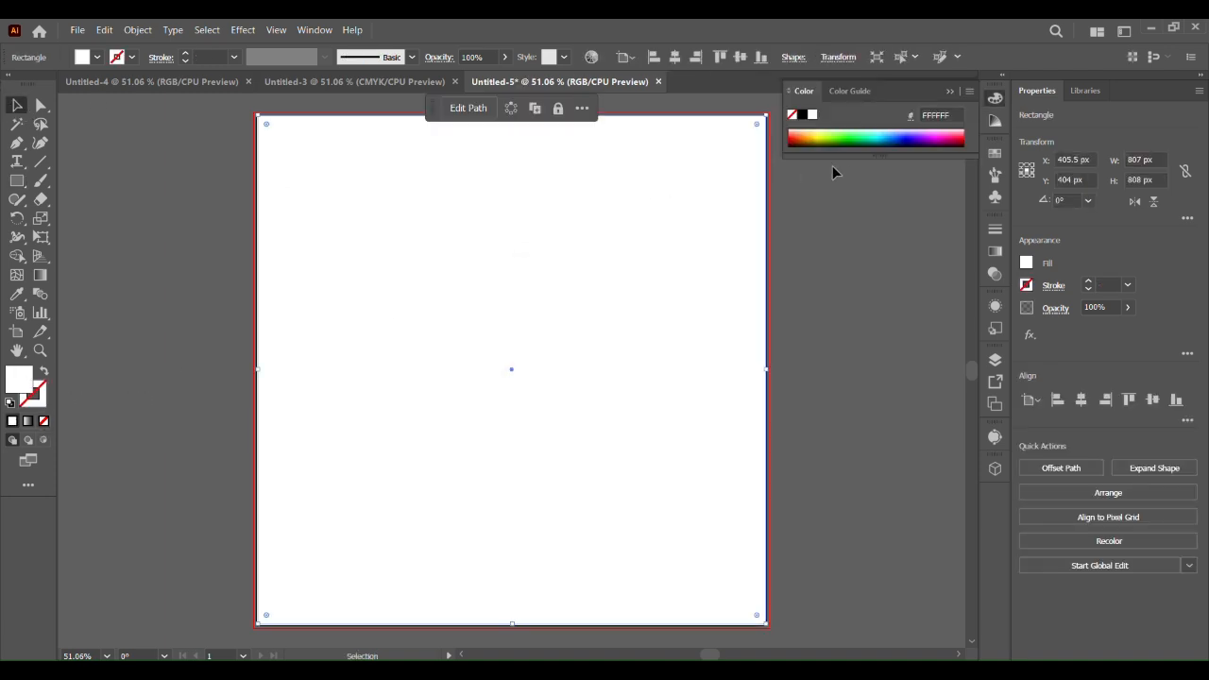
# Fill the background rectangle with the cream color FCF6ED.
pyautogui.click(808, 132)
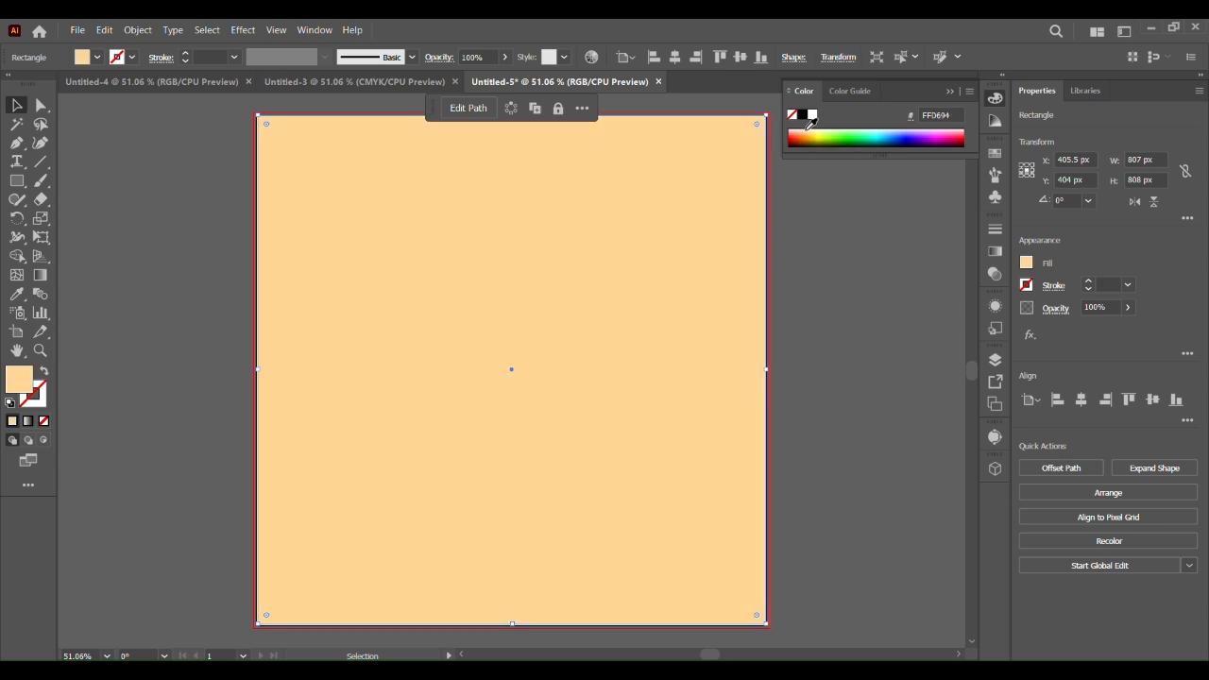
pyautogui.doubleClick(26, 386)
pyautogui.click(705, 243)
pyautogui.moveTo(705, 243); pyautogui.dragTo(646, 241)
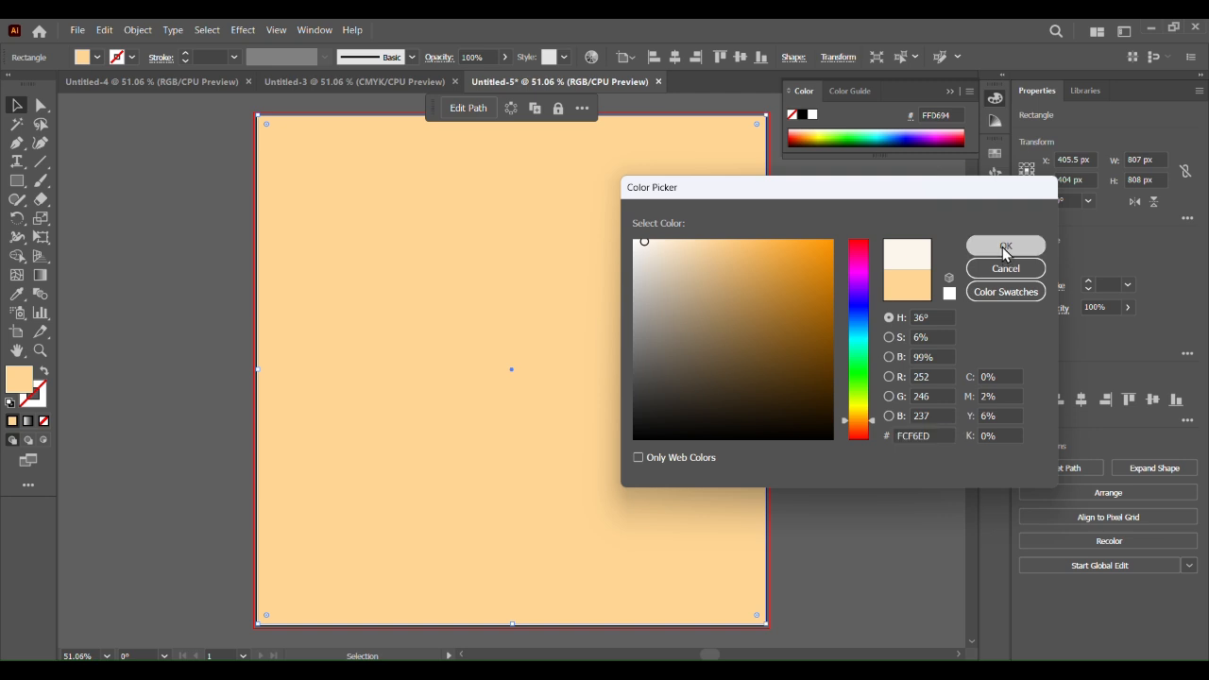
pyautogui.click(1006, 247)
pyautogui.click(154, 195)
pyautogui.click(463, 321)
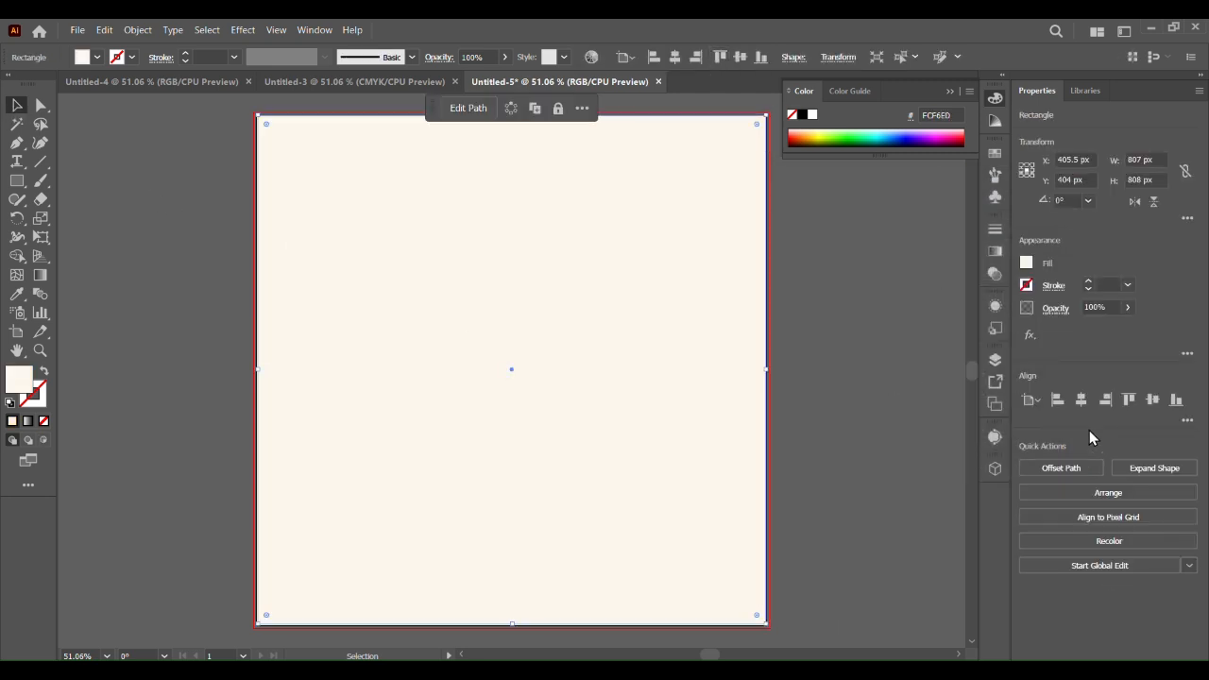
# Center the background rectangle on the artboard and set its width and height to 810 px.
pyautogui.click(1153, 401)
pyautogui.click(1143, 160)
pyautogui.press('BackSpace')
pyautogui.write('1')
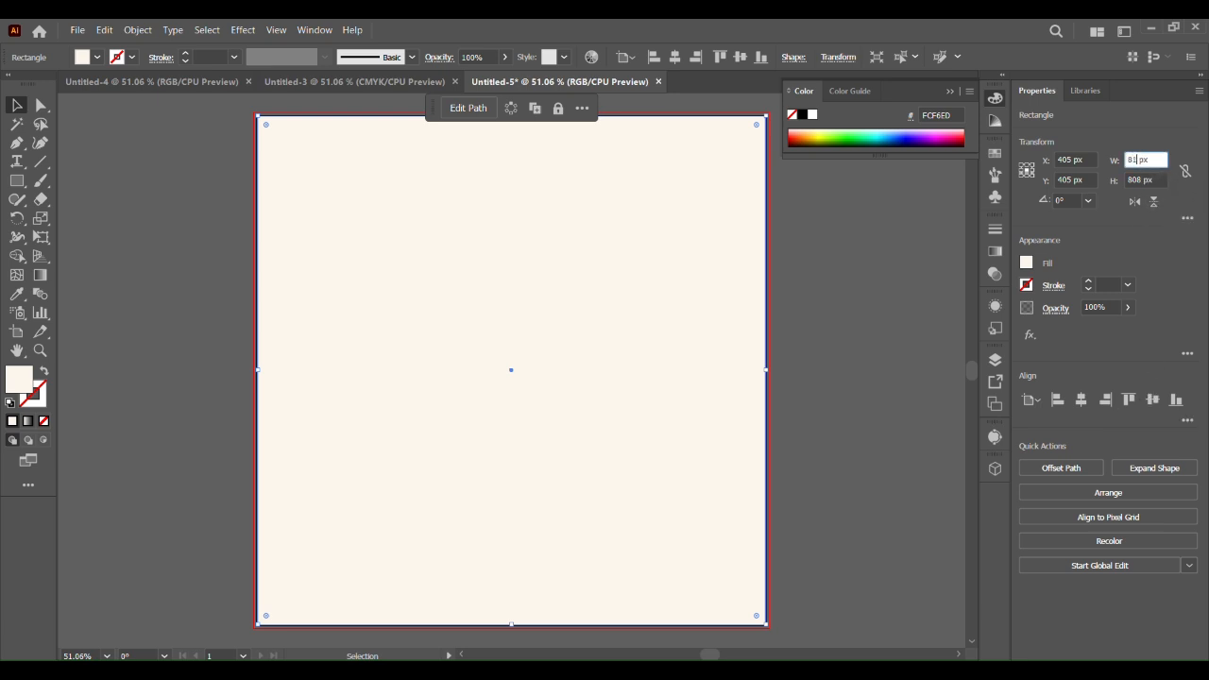
pyautogui.write('0')
pyautogui.press('Tab')
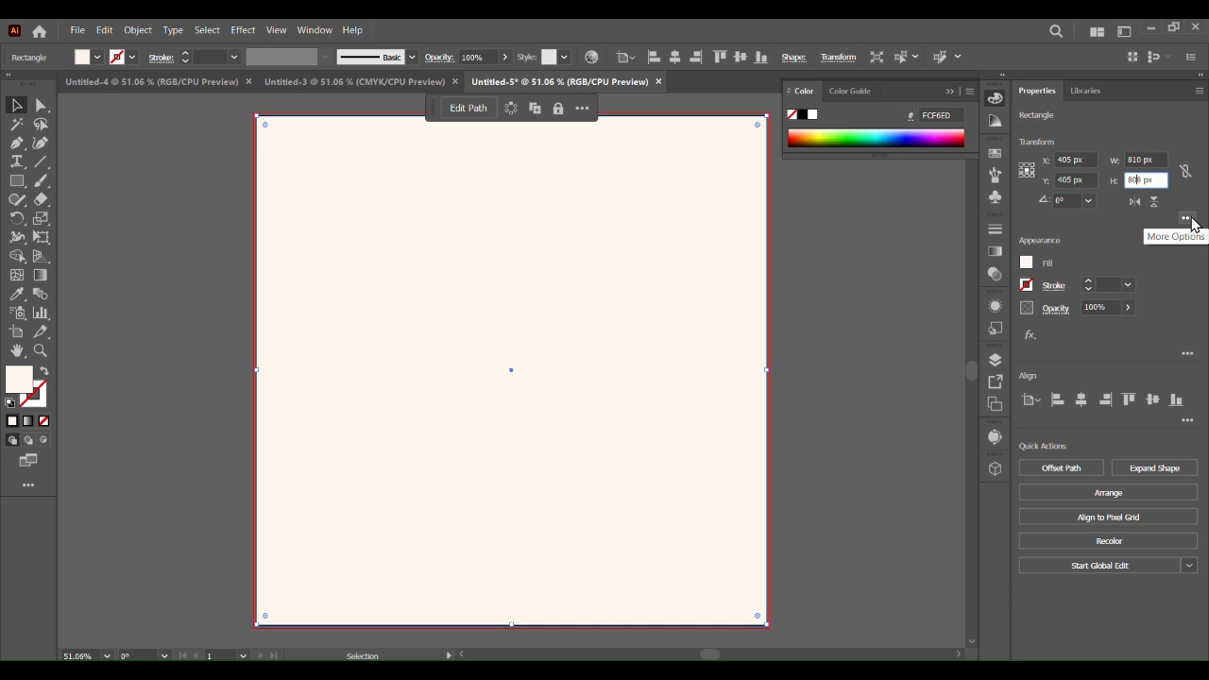
pyautogui.press('BackSpace')
pyautogui.press('BackSpace')
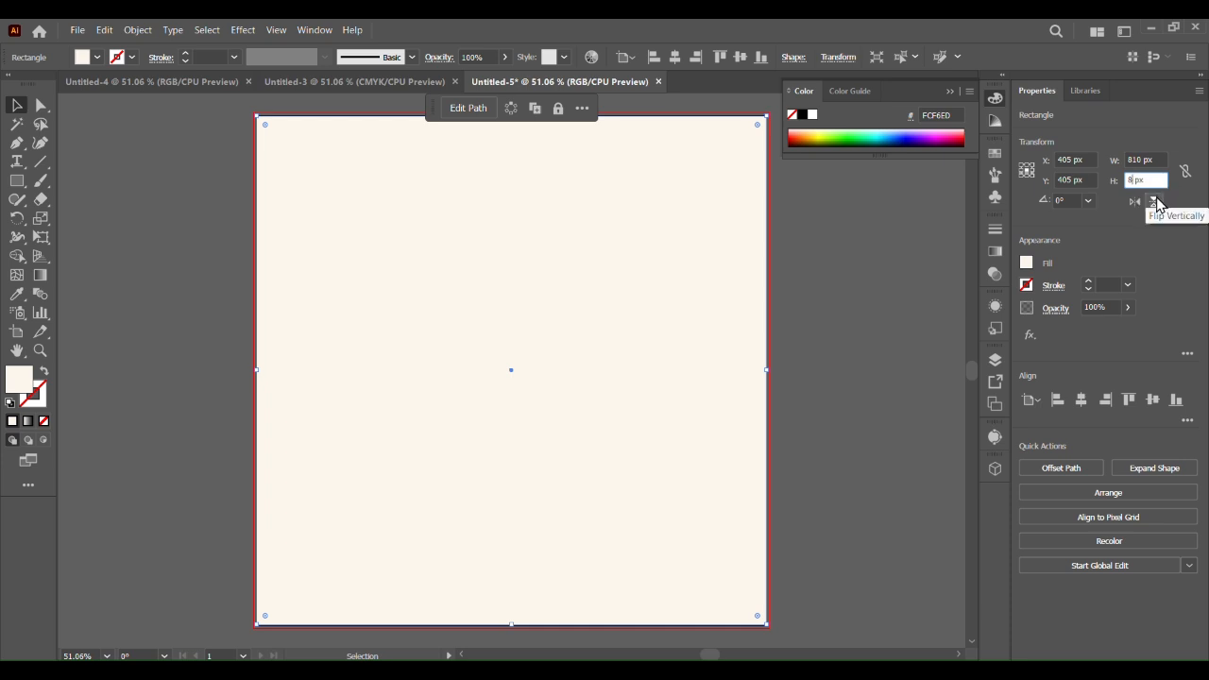
pyautogui.write('10')
pyautogui.press('Return')
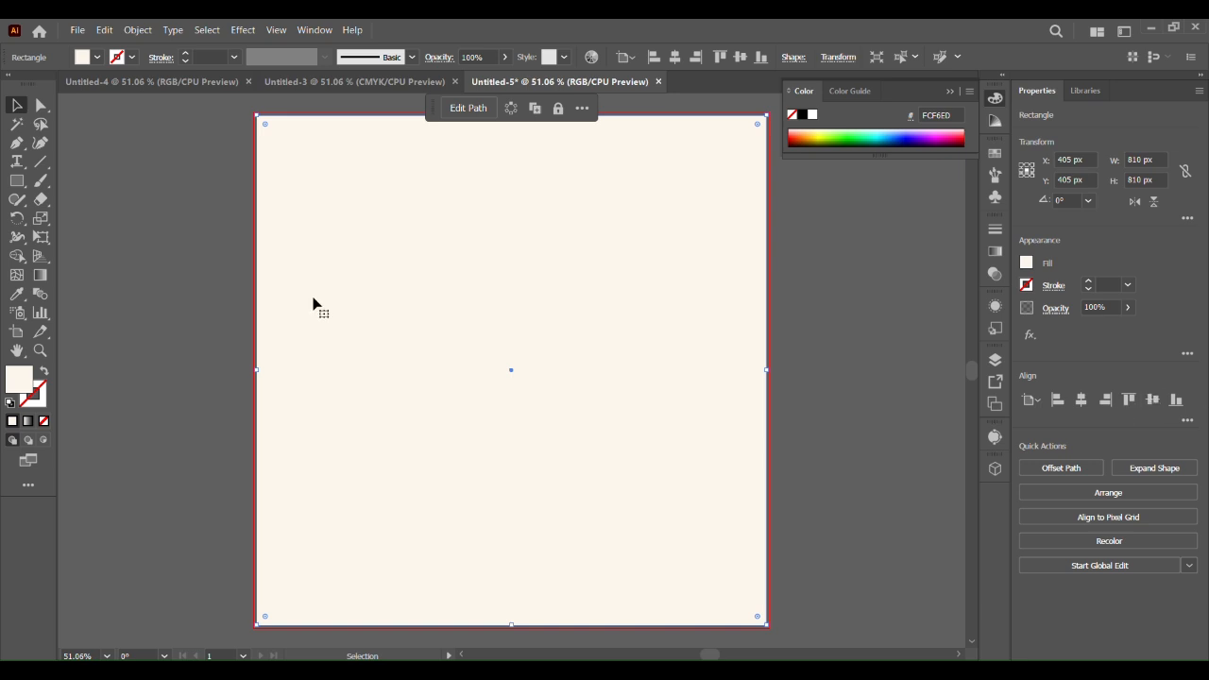
# Lock the background rectangle in place.
pyautogui.click(99, 29)
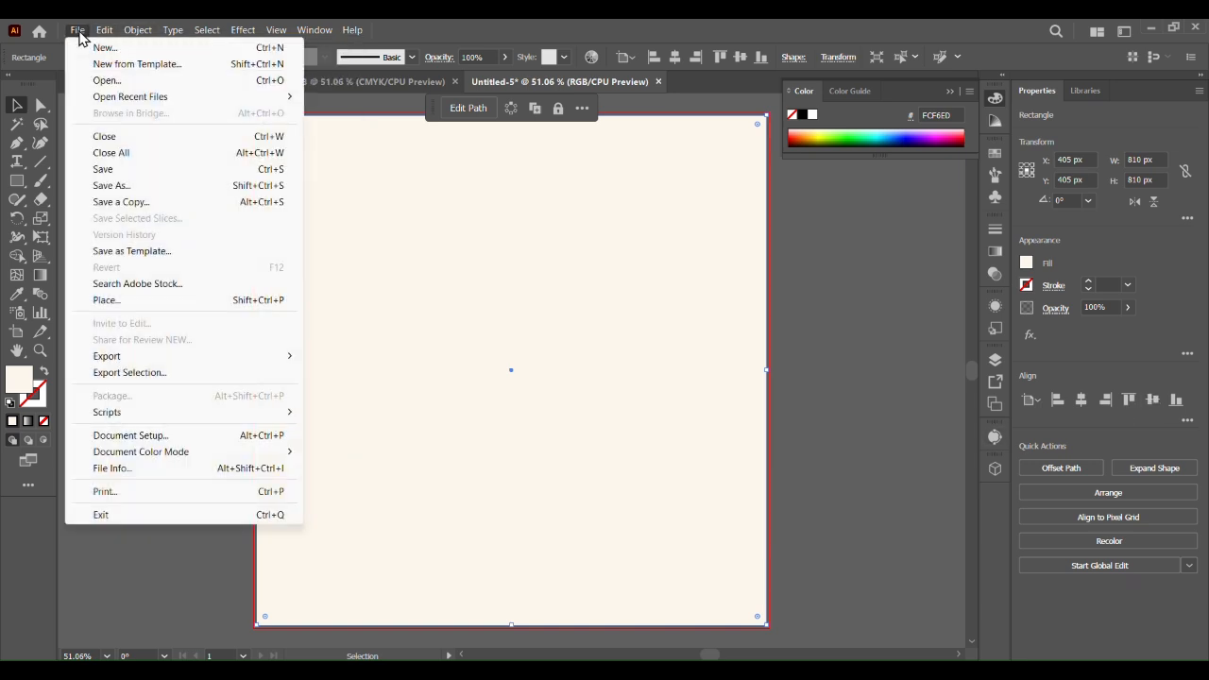
pyautogui.moveTo(130, 36)
pyautogui.moveTo(369, 162)
pyautogui.click(427, 160)
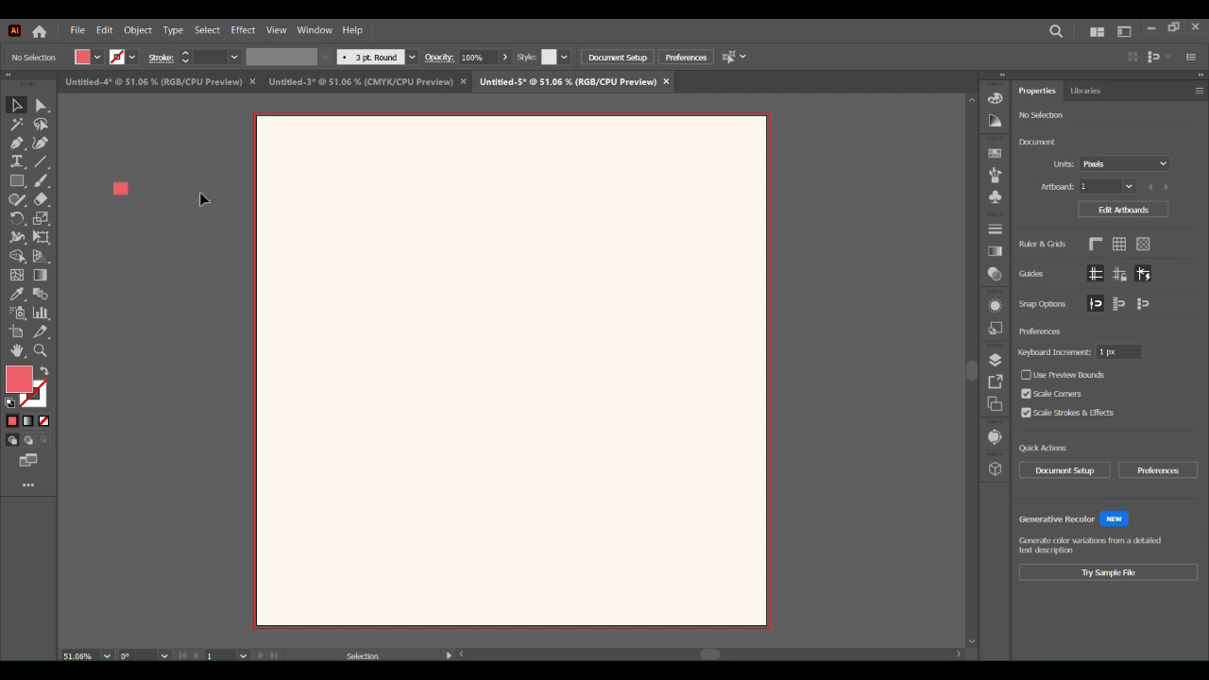
# Show the rulers and place a vertical guide along the artboard's left edge.
pyautogui.hotkey('shift', 'r')
pyautogui.press('v')
pyautogui.hotkey('ctrl', 'r')
pyautogui.moveTo(63, 288); pyautogui.dragTo(259, 328)
pyautogui.scroll(1, 391, 310)
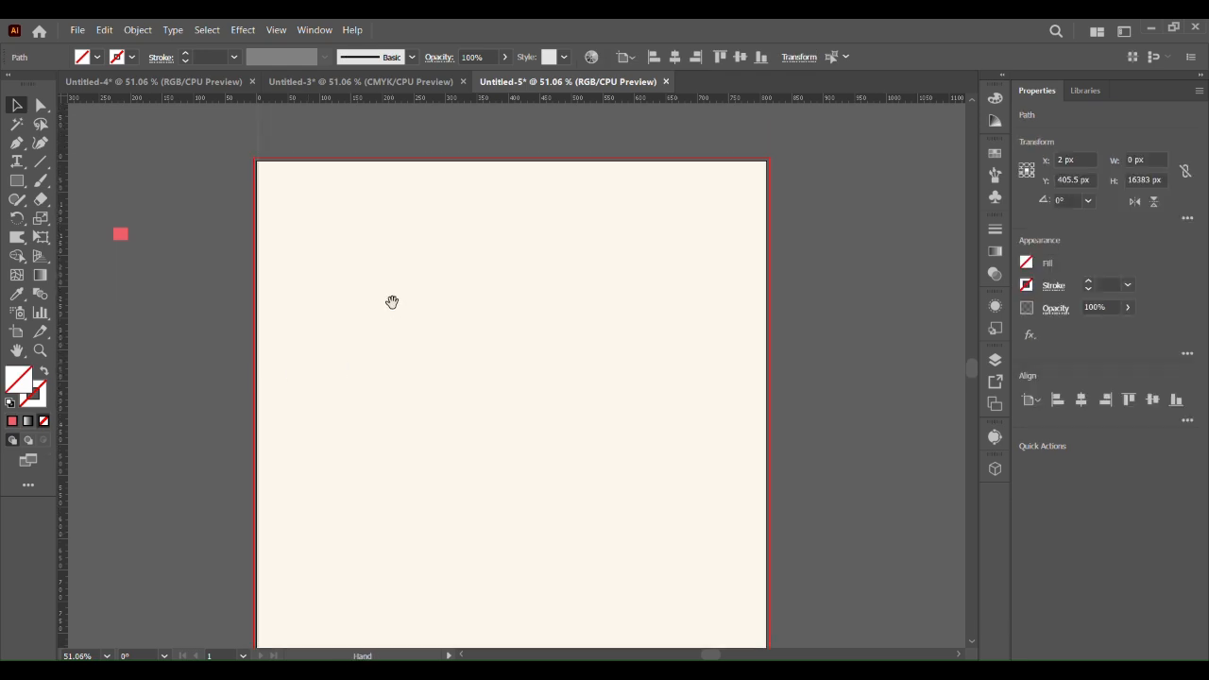
pyautogui.scroll(2, 391, 308)
pyautogui.moveTo(293, 320); pyautogui.dragTo(526, 586)
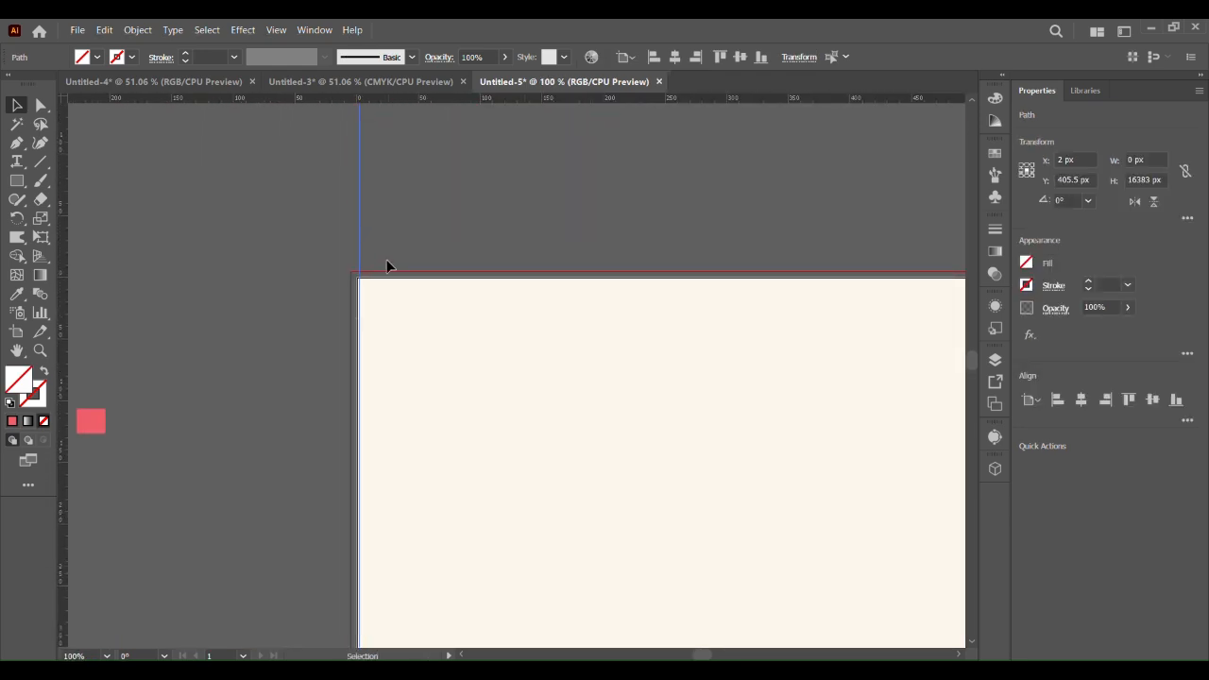
# Place a second vertical guide about 98 px in from the artboard's left edge.
pyautogui.moveTo(66, 342); pyautogui.dragTo(416, 383)
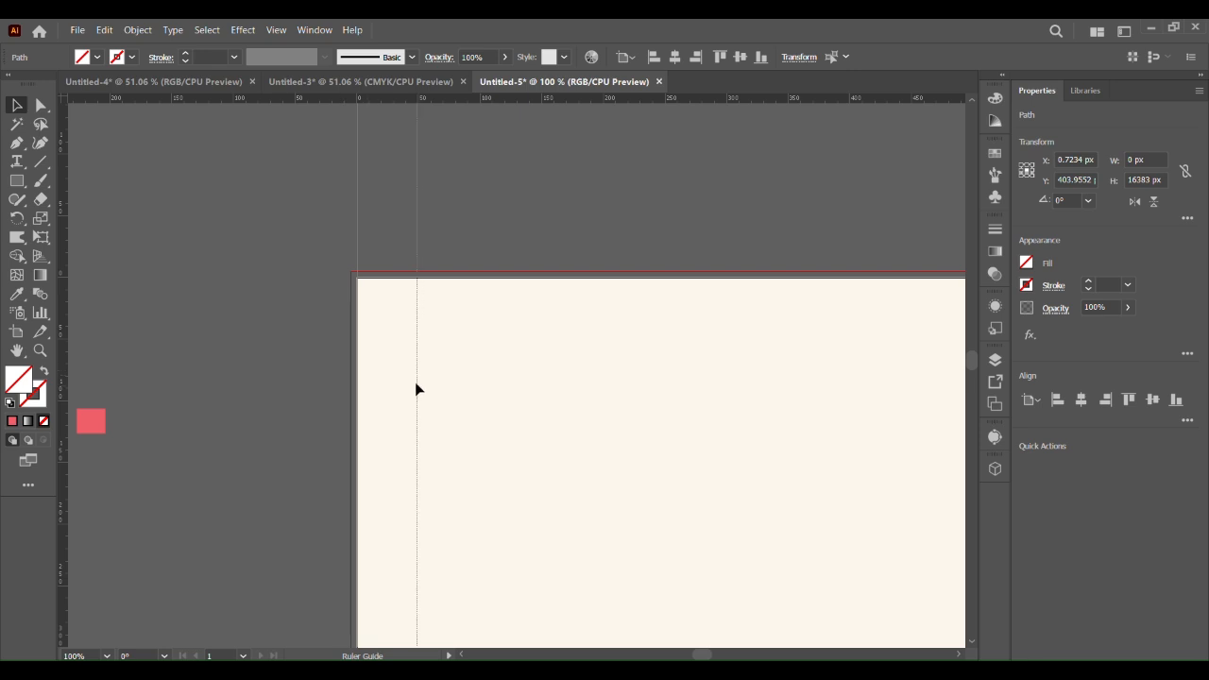
pyautogui.moveTo(416, 382); pyautogui.dragTo(454, 393)
pyautogui.scroll(-3, 567, 308)
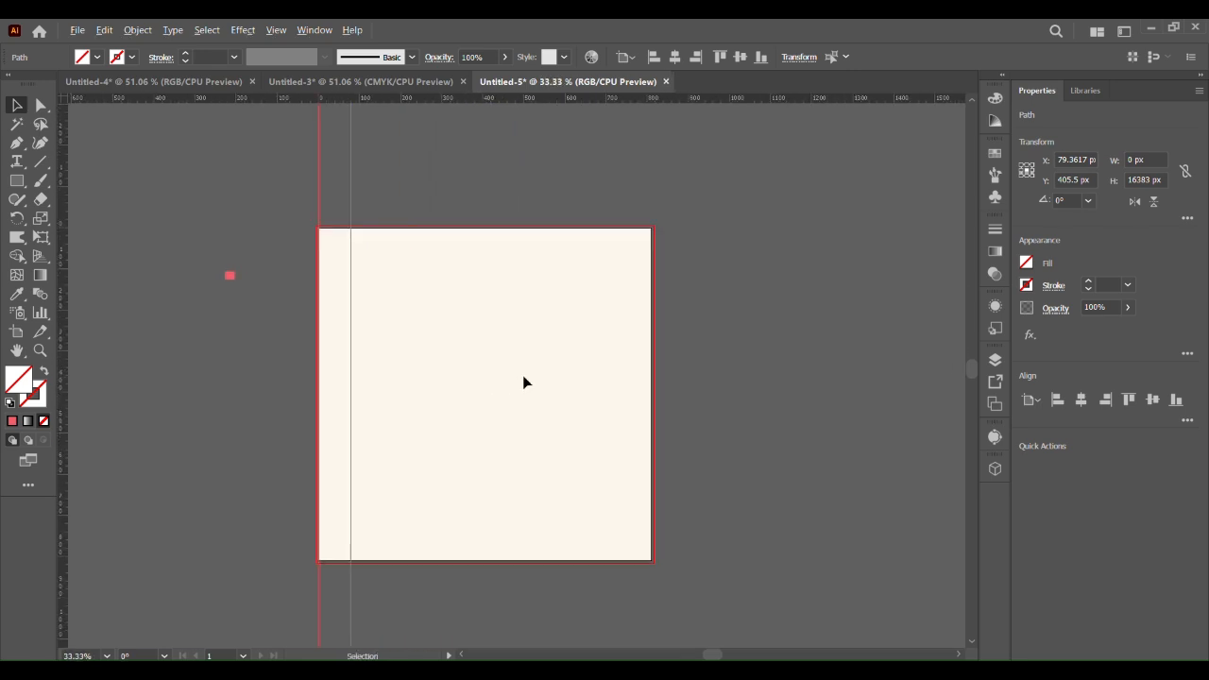
pyautogui.scroll(1, 524, 381)
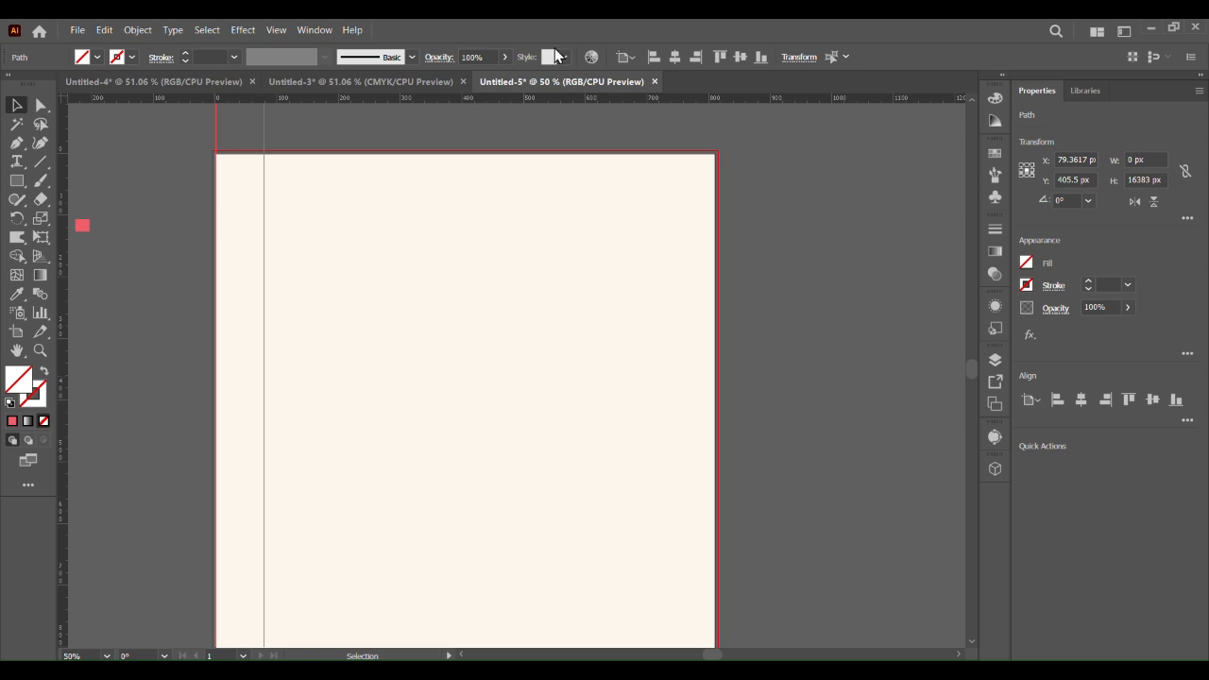
pyautogui.moveTo(263, 143); pyautogui.dragTo(277, 146)
pyautogui.click(289, 148)
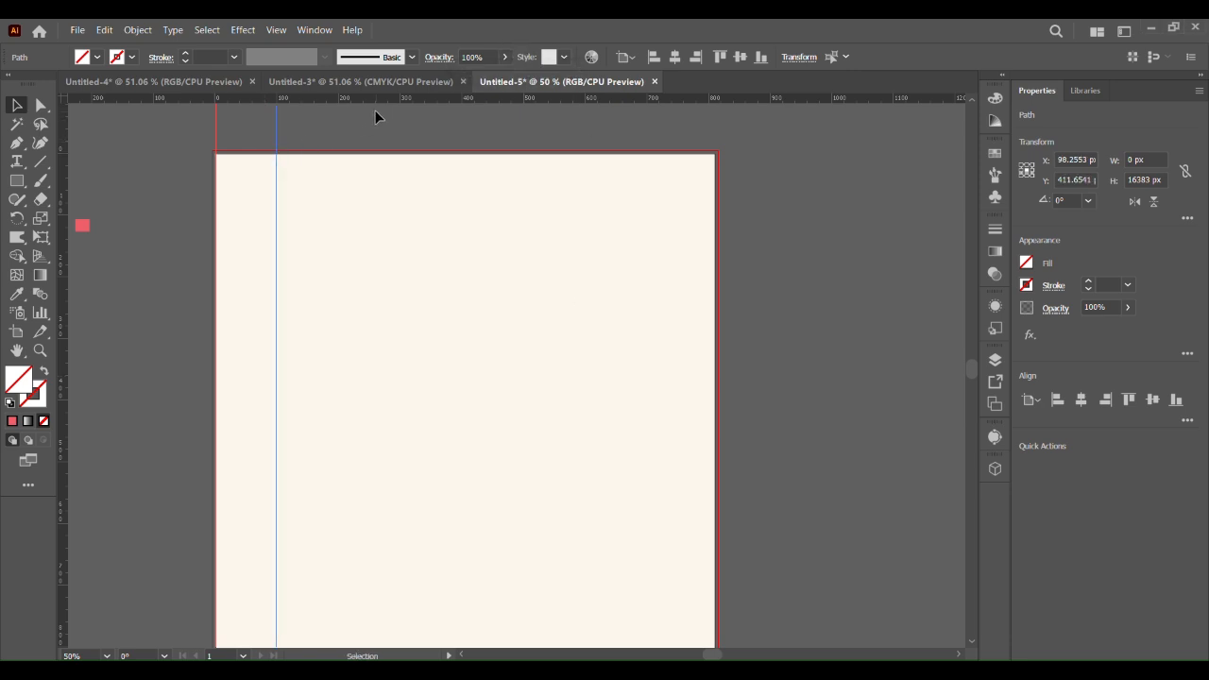
# Place one horizontal guide along the artboard's top edge and another about 100 px below it.
pyautogui.moveTo(377, 97); pyautogui.dragTo(430, 154)
pyautogui.scroll(2, 430, 151)
pyautogui.moveTo(384, 195); pyautogui.dragTo(608, 287)
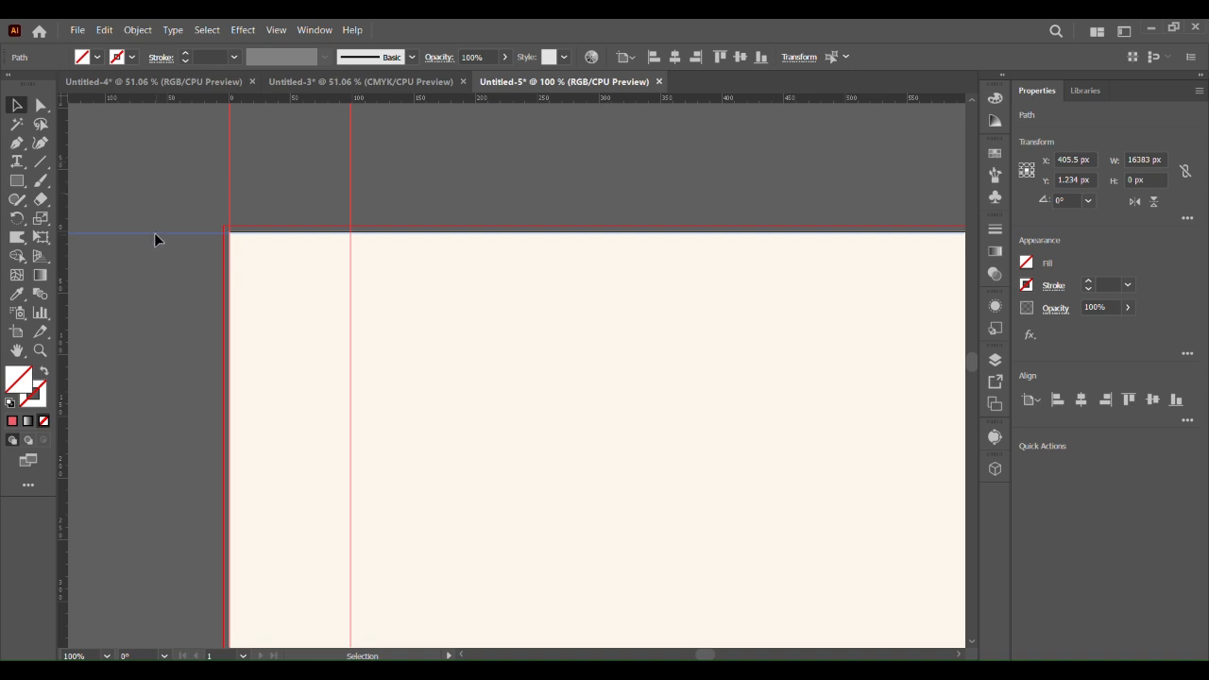
pyautogui.moveTo(495, 98); pyautogui.dragTo(484, 354)
pyautogui.click(573, 177)
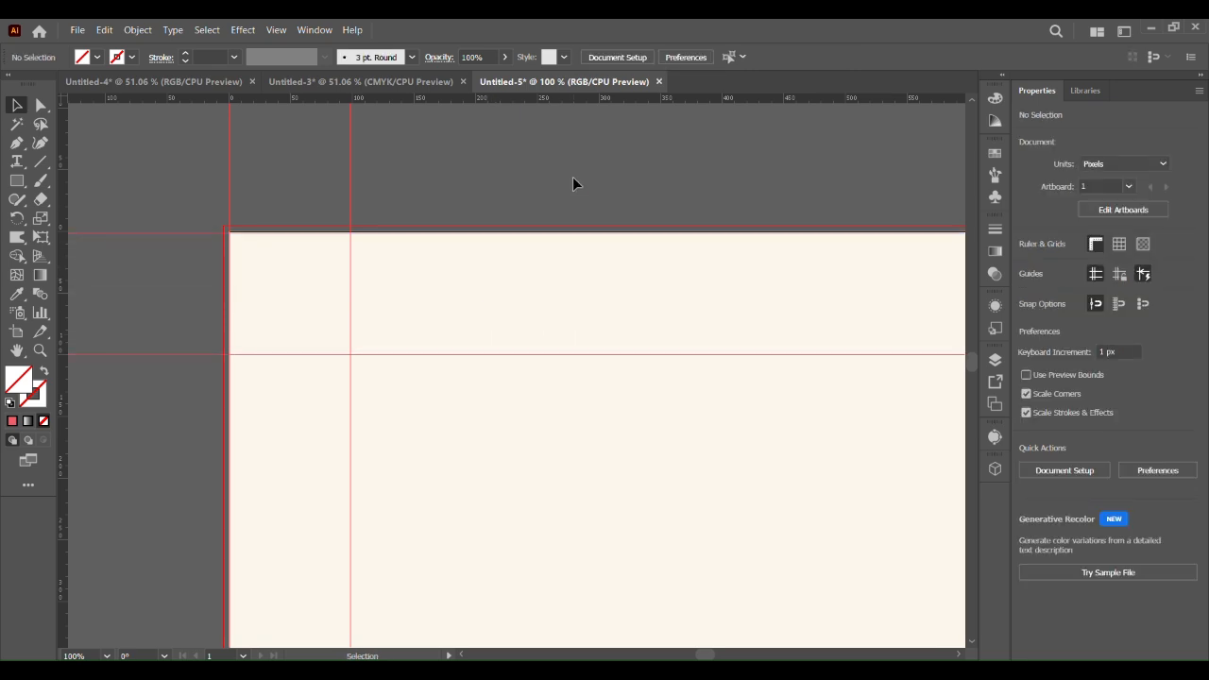
# Draw a coral rectangle about 420 by 704 px downward from the intersection of the two inner guides.
pyautogui.hotkey('ctrl', '-')
pyautogui.hotkey('ctrl', '-')
pyautogui.hotkey('ctrl', '-')
pyautogui.moveTo(478, 321); pyautogui.dragTo(456, 326)
pyautogui.moveTo(196, 261); pyautogui.dragTo(114, 312)
pyautogui.click(212, 326)
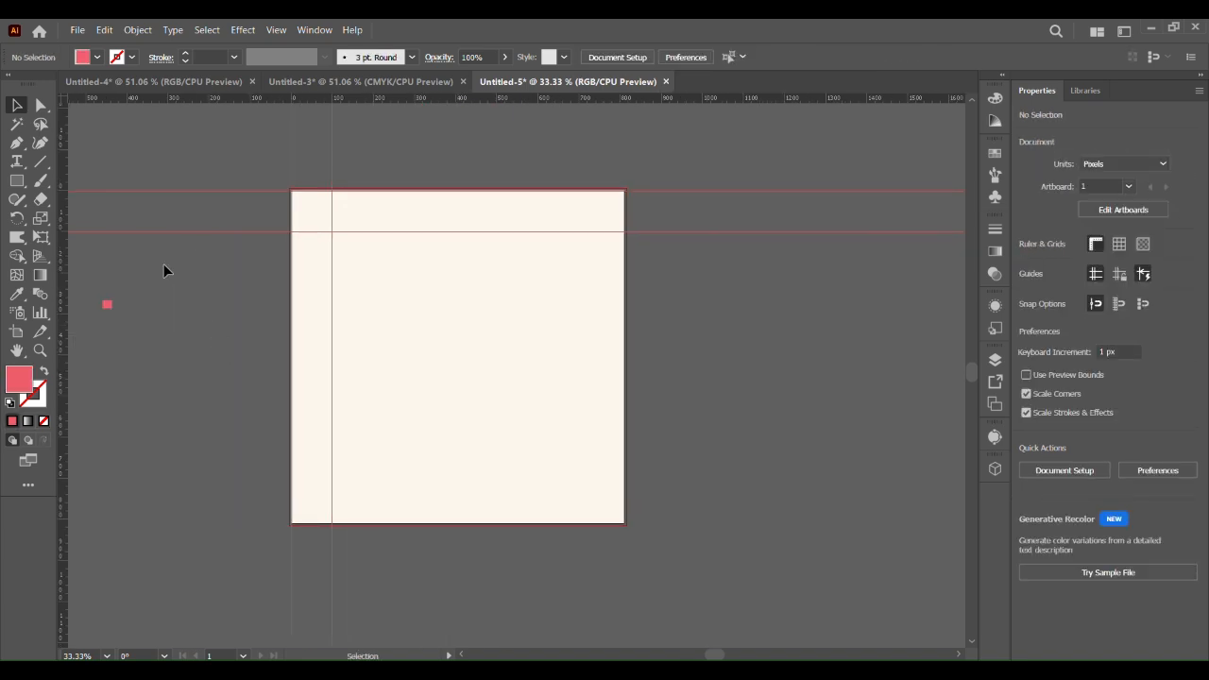
pyautogui.press('m')
pyautogui.moveTo(331, 232); pyautogui.dragTo(505, 520)
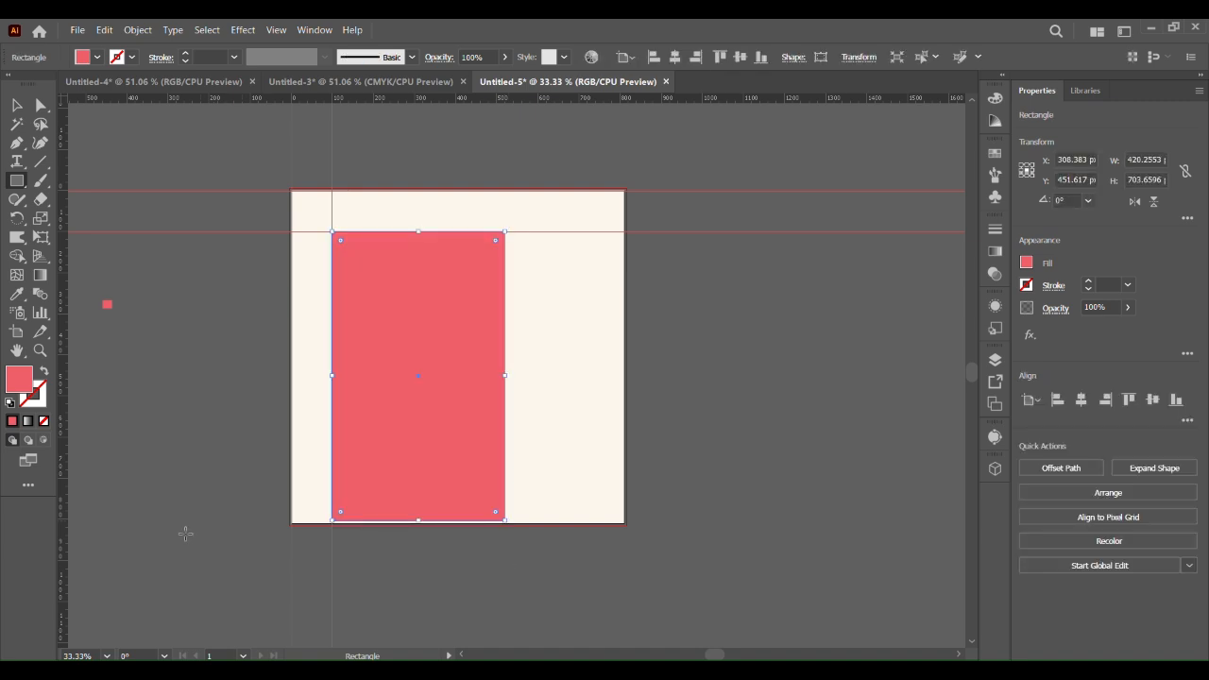
# Fill the coral rectangle with black and extend it to the artboard's bottom edge, about 710 px tall.
pyautogui.click(91, 58)
pyautogui.click(44, 89)
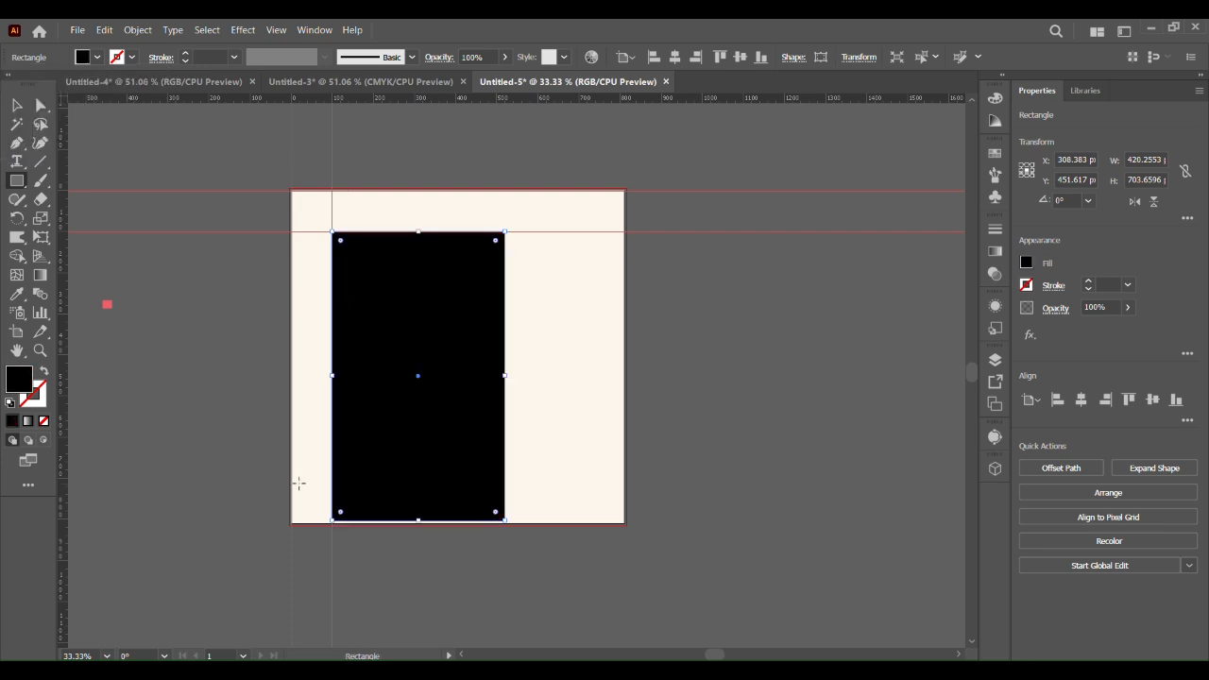
pyautogui.moveTo(418, 520); pyautogui.dragTo(418, 523)
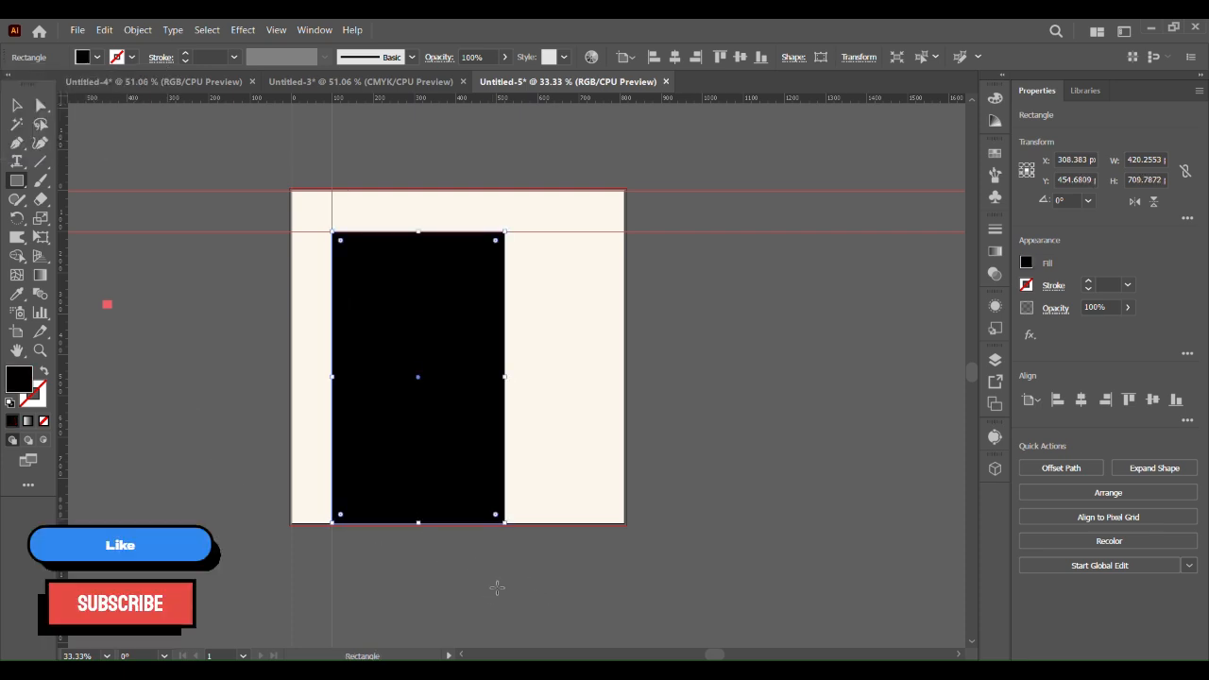
pyautogui.click(491, 594)
pyautogui.click(640, 373)
pyautogui.click(17, 105)
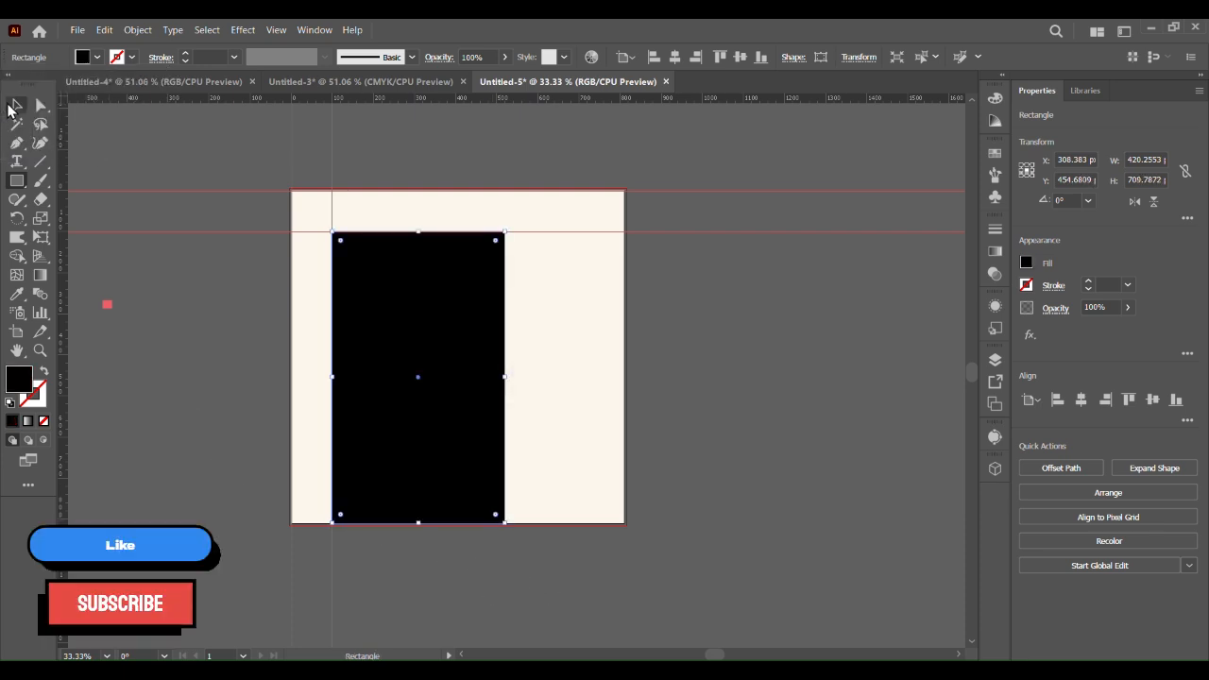
pyautogui.click(205, 430)
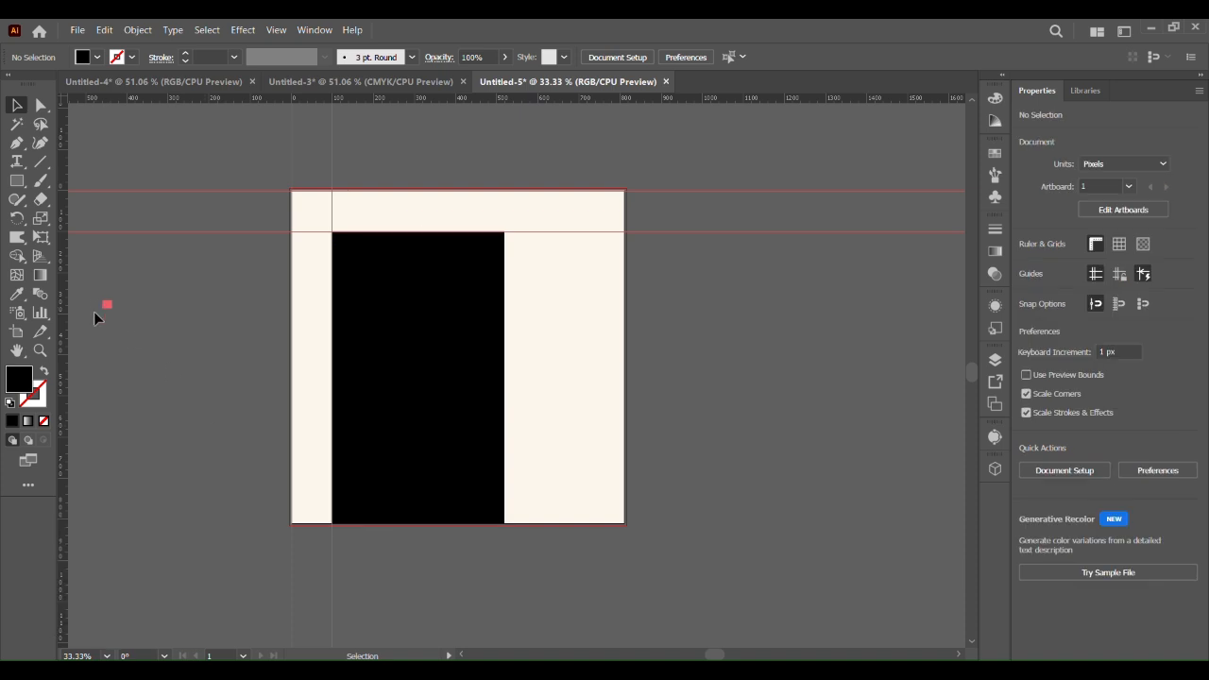
# Duplicate the two vertical guides to the opposite side, aligning the outer copy with the artboard's right edge.
pyautogui.moveTo(261, 583); pyautogui.dragTo(340, 580)
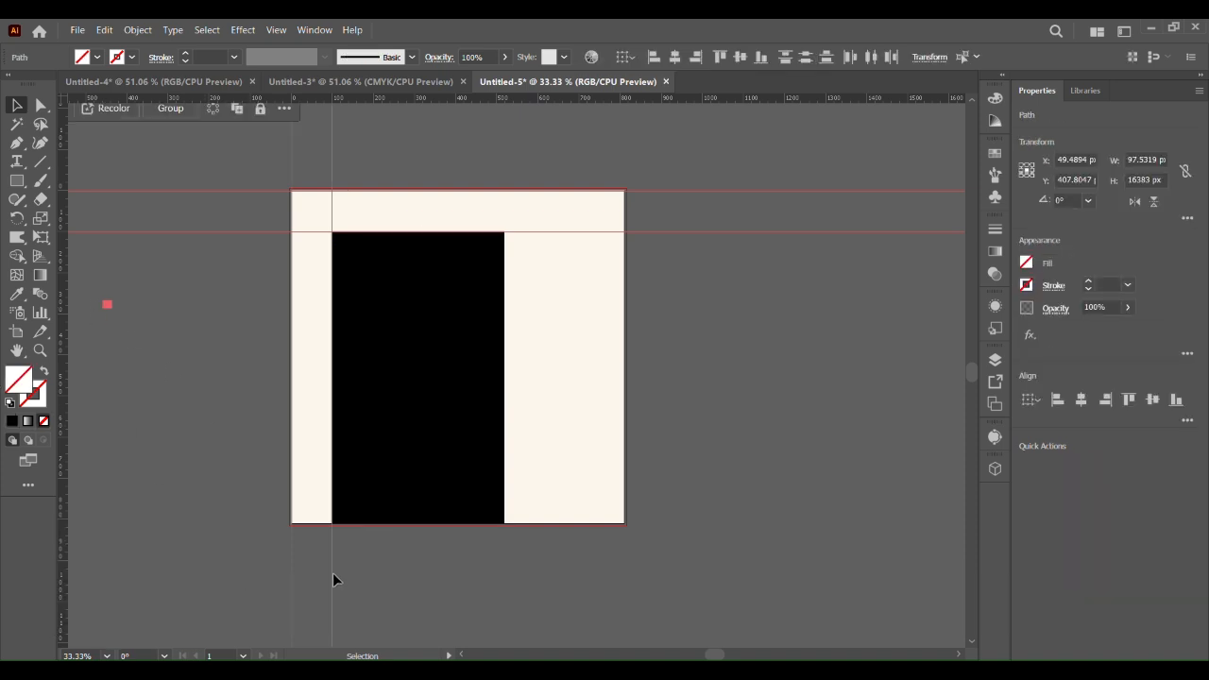
pyautogui.moveTo(434, 587); pyautogui.dragTo(621, 608)
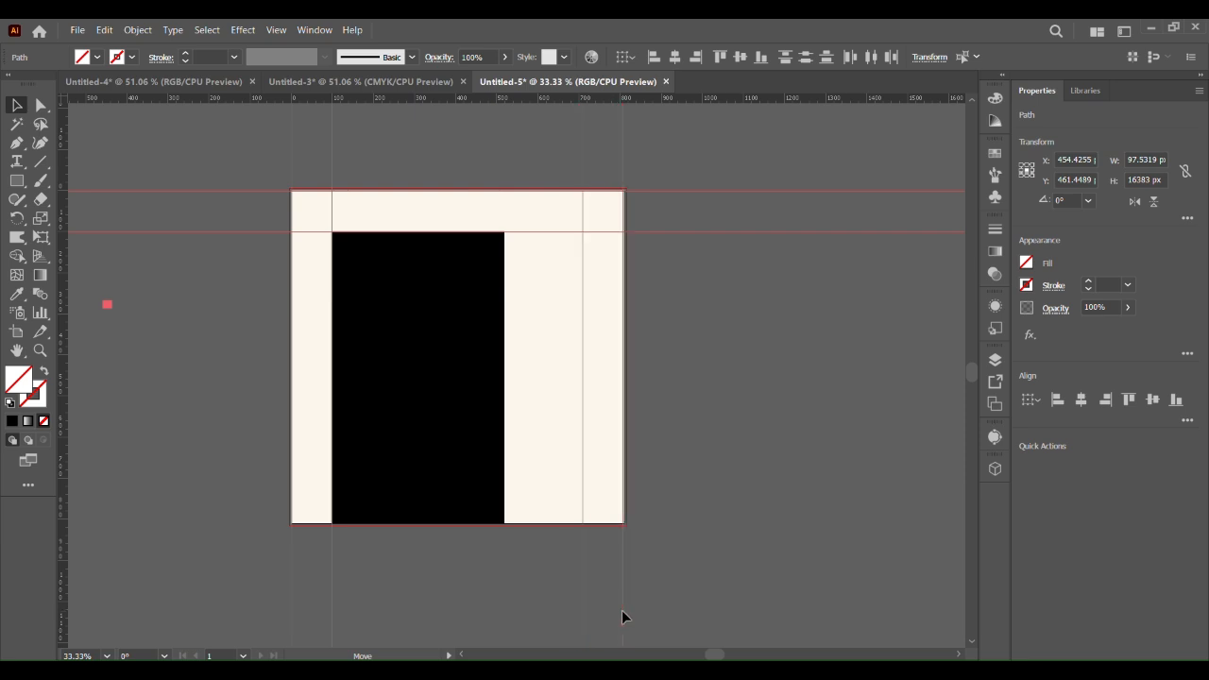
pyautogui.hotkey('ctrl', '1')
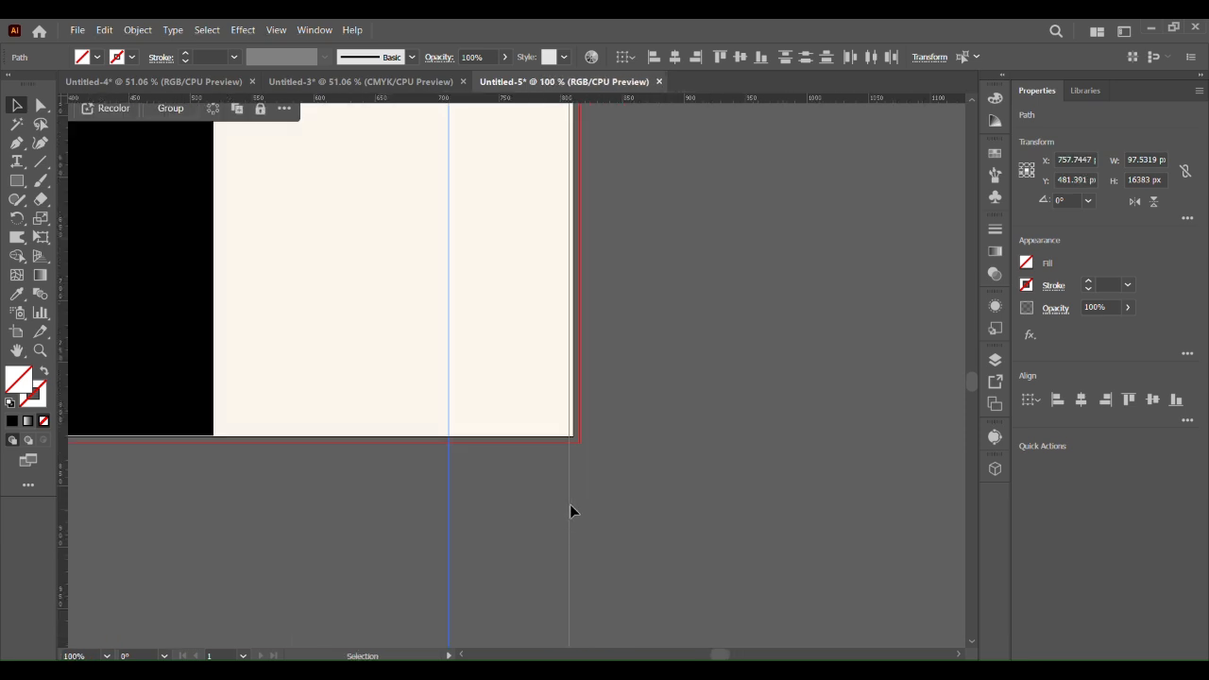
pyautogui.click(625, 516)
pyautogui.moveTo(569, 520); pyautogui.dragTo(575, 520)
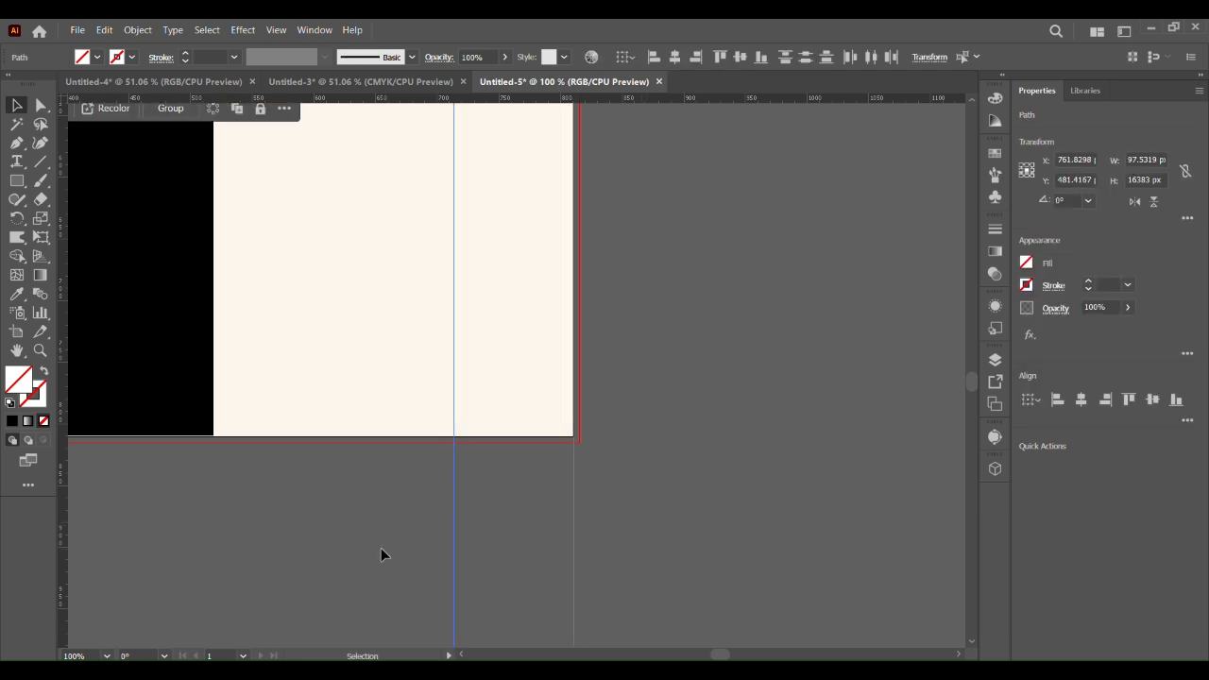
# Duplicate the right-hand pair of vertical guides about 98 px inward, aligning the copy's outer guide with the inner margin guide.
pyautogui.moveTo(454, 558); pyautogui.dragTo(334, 570)
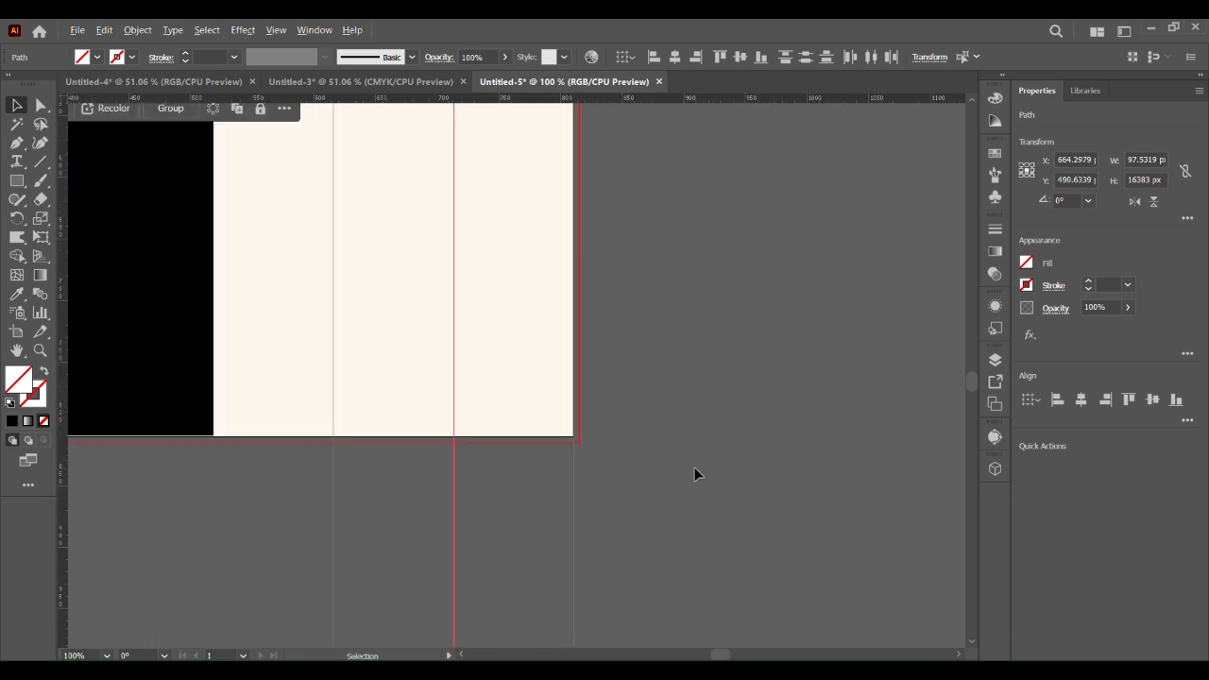
pyautogui.scroll(-3, 694, 467)
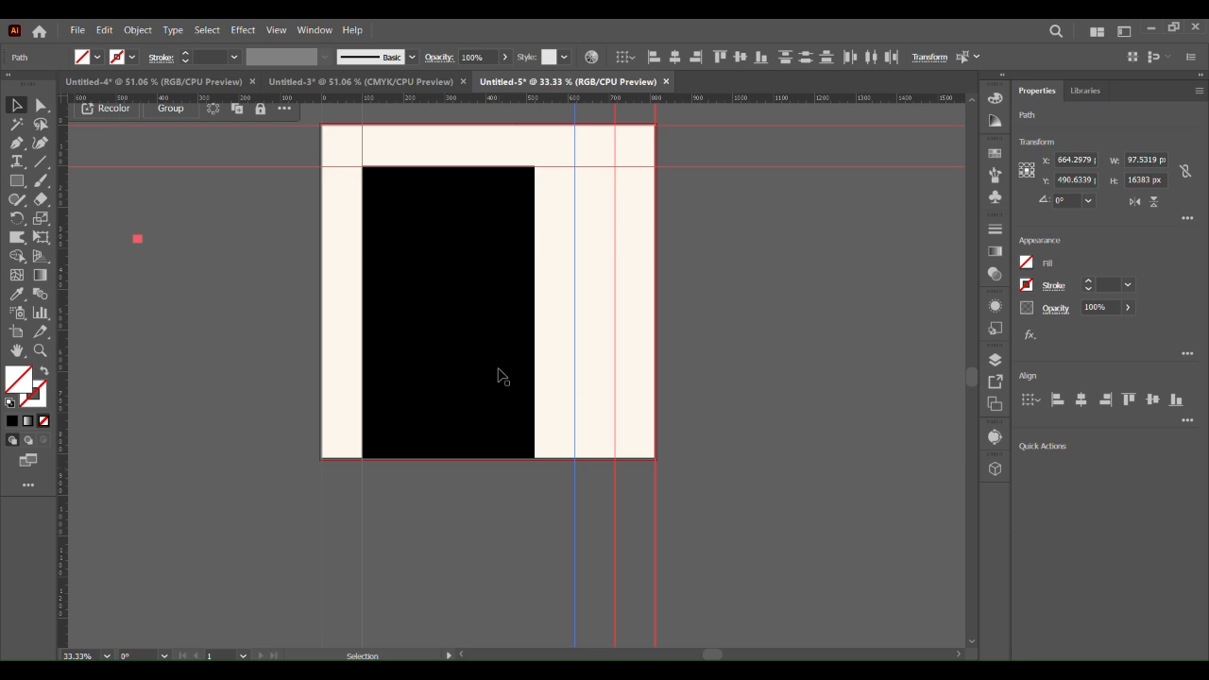
pyautogui.hotkey('ctrl', 'z')
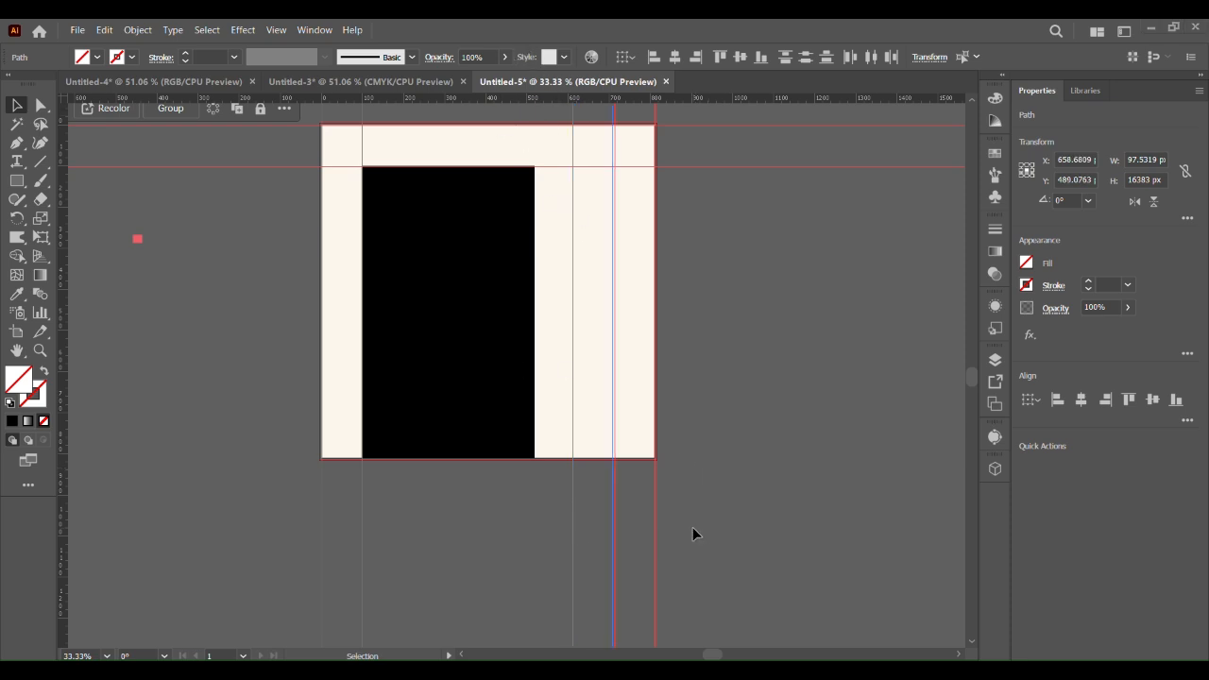
pyautogui.scroll(2, 695, 532)
pyautogui.moveTo(456, 525); pyautogui.dragTo(461, 528)
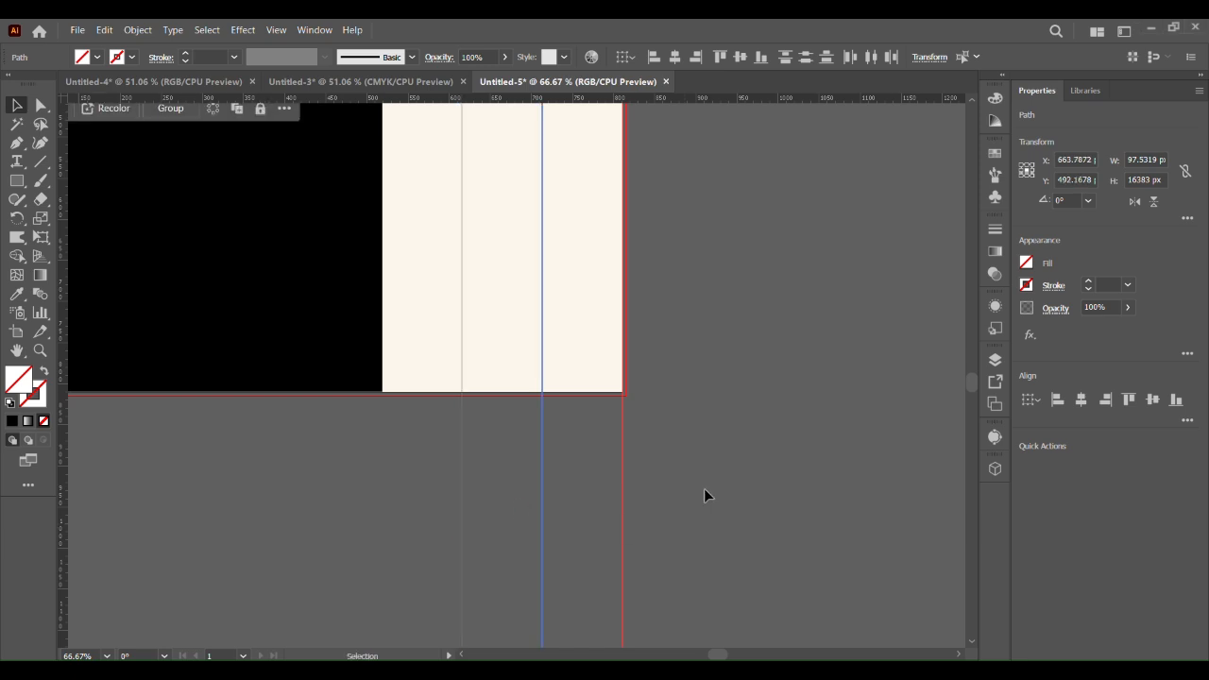
pyautogui.scroll(-2, 424, 433)
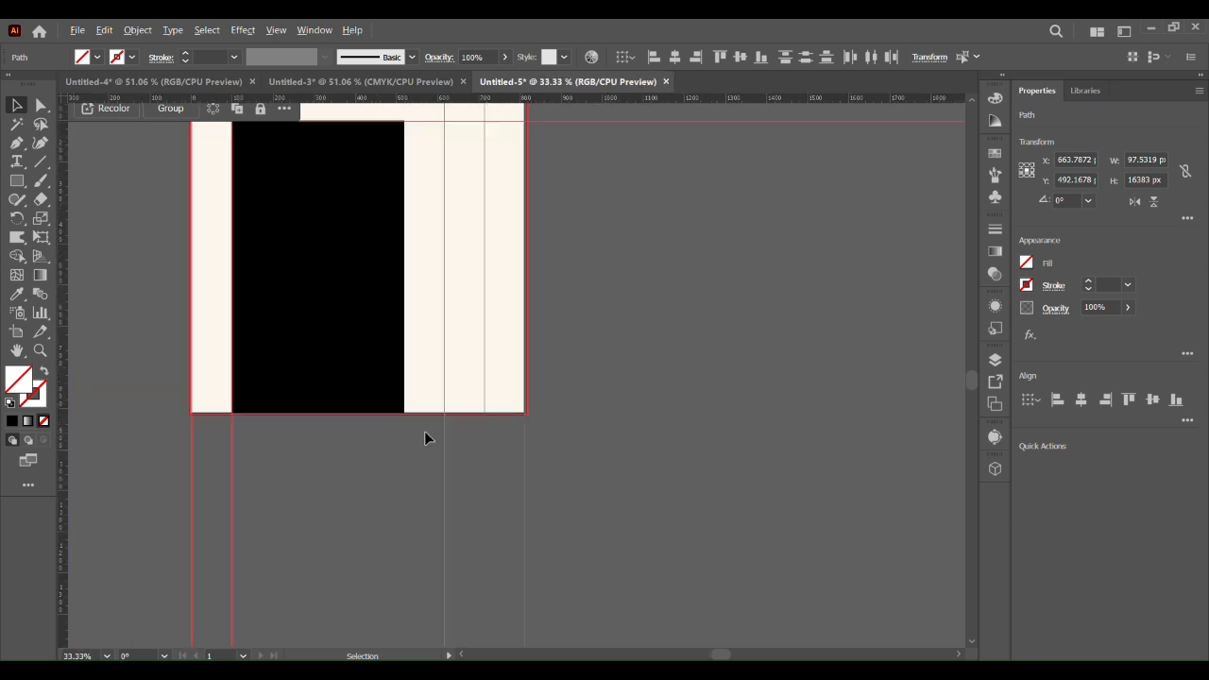
pyautogui.moveTo(560, 491); pyautogui.dragTo(729, 571)
pyautogui.click(785, 481)
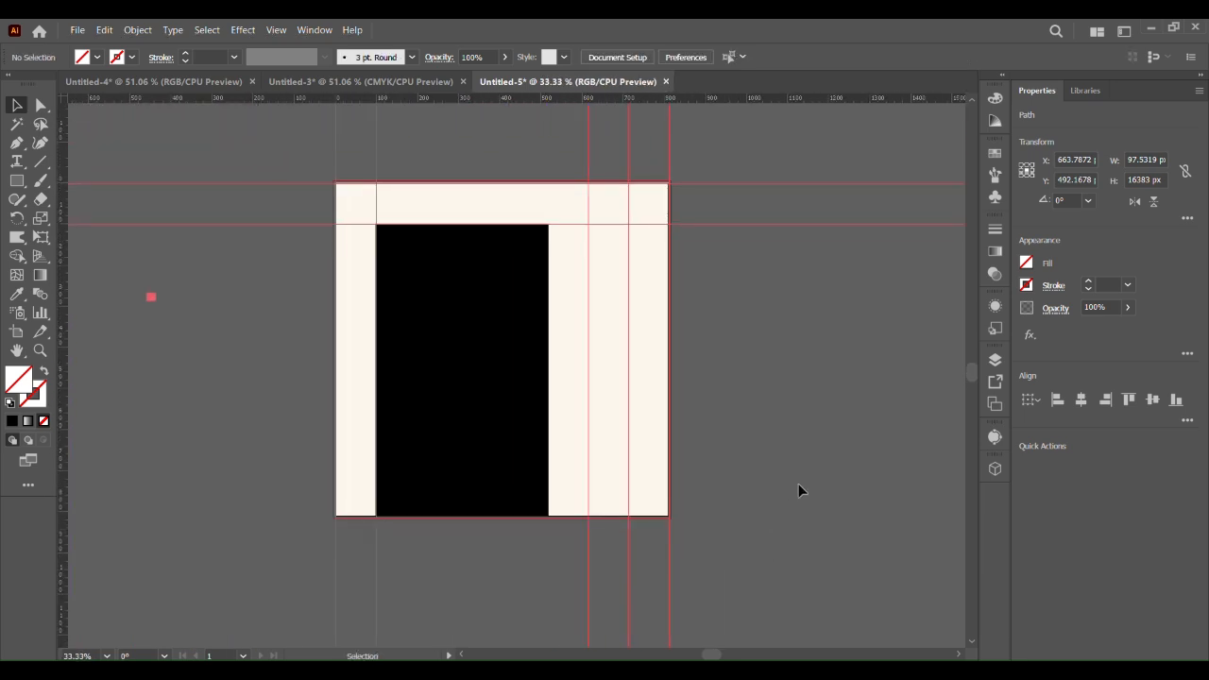
# Widen the black rectangle to about 478 px and draw an overlapping rectangle about 411 by 617 px, reaching the artboard's bottom edge.
pyautogui.click(488, 422)
pyautogui.moveTo(550, 369); pyautogui.dragTo(572, 372)
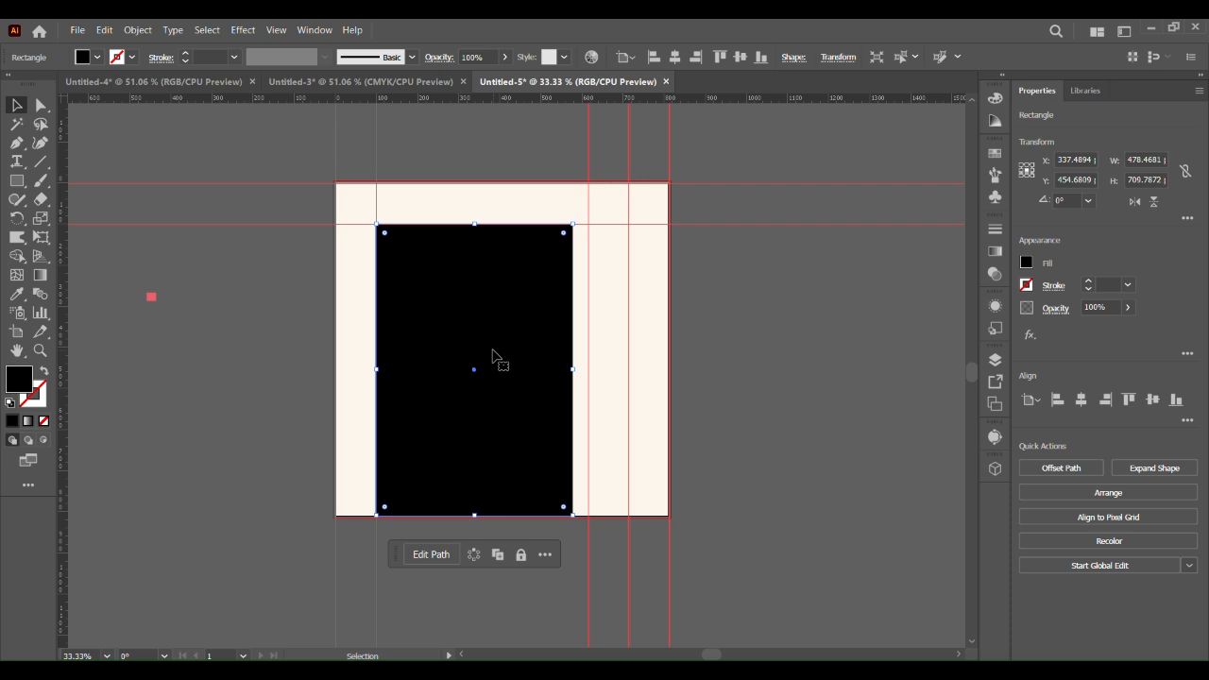
pyautogui.click(16, 180)
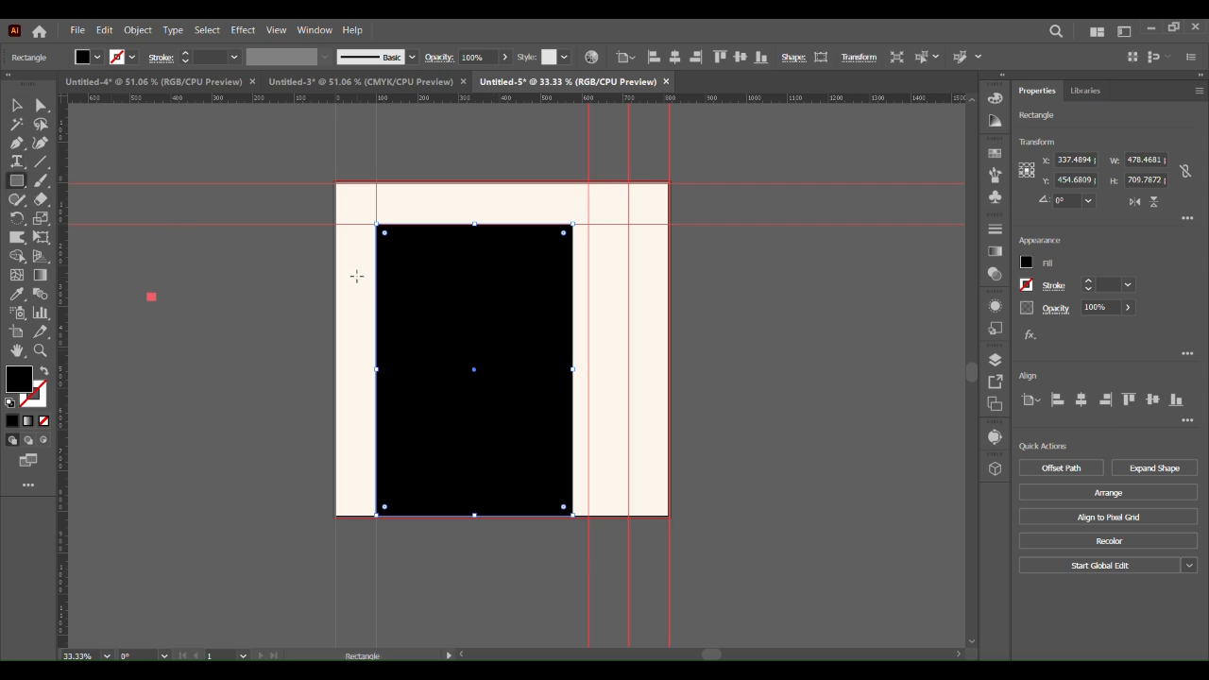
pyautogui.moveTo(420, 261); pyautogui.dragTo(587, 516)
# Give the new rectangle no fill and a 3 pt coral stroke, sampling the style from the coral square beside the artboard.
pyautogui.click(16, 294)
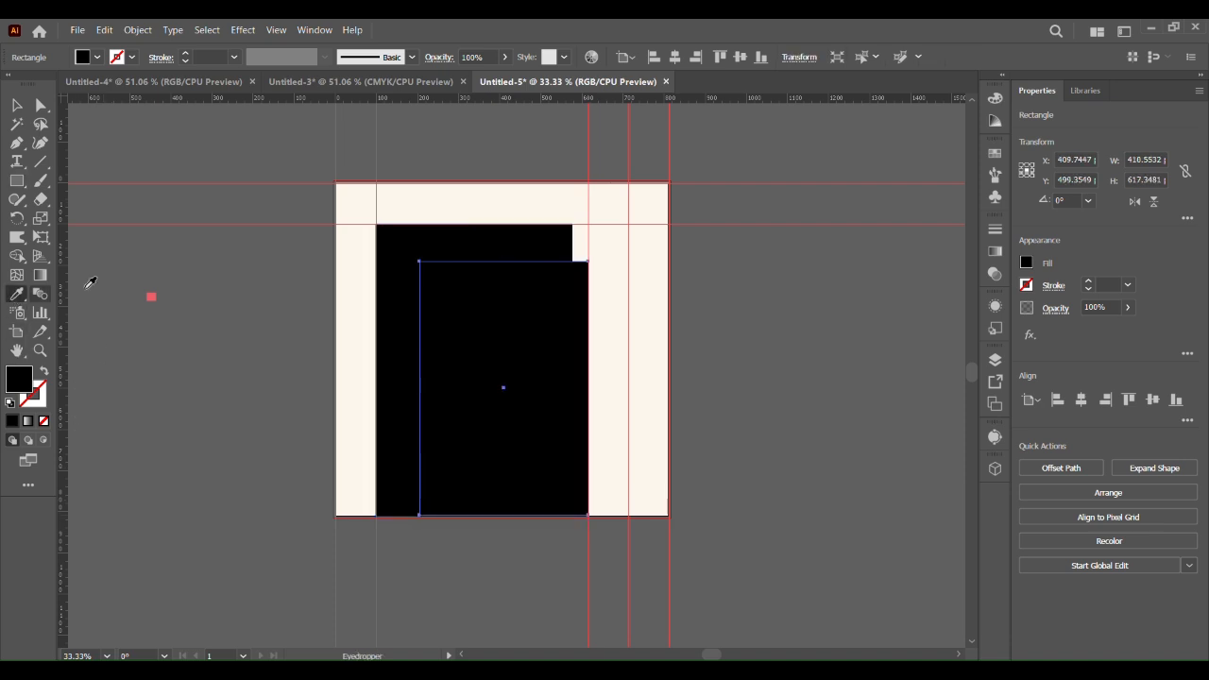
pyautogui.click(151, 296)
pyautogui.click(44, 372)
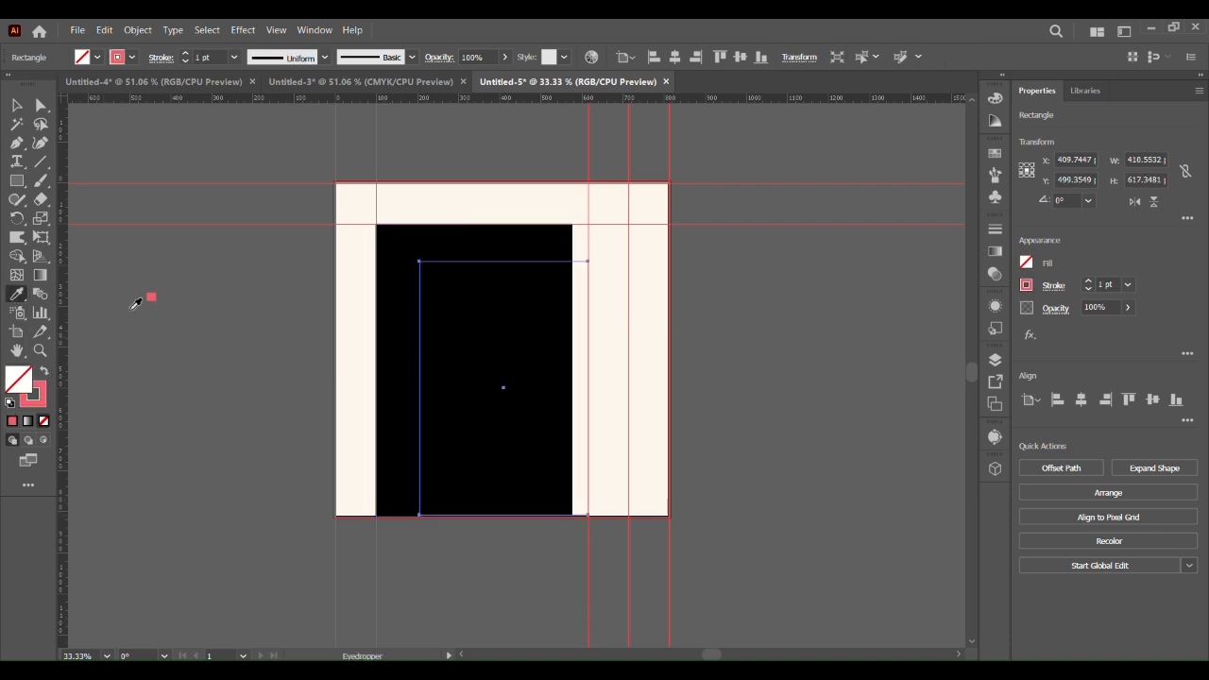
pyautogui.click(186, 54)
pyautogui.click(186, 54)
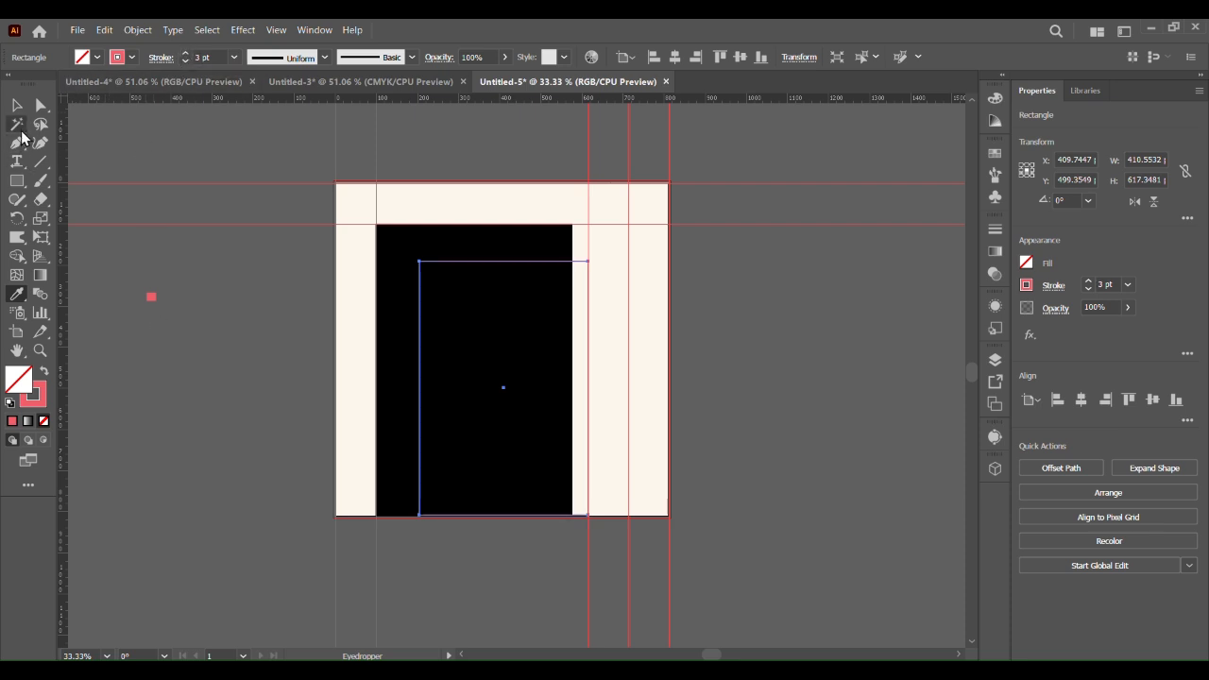
pyautogui.press('v')
pyautogui.click(180, 352)
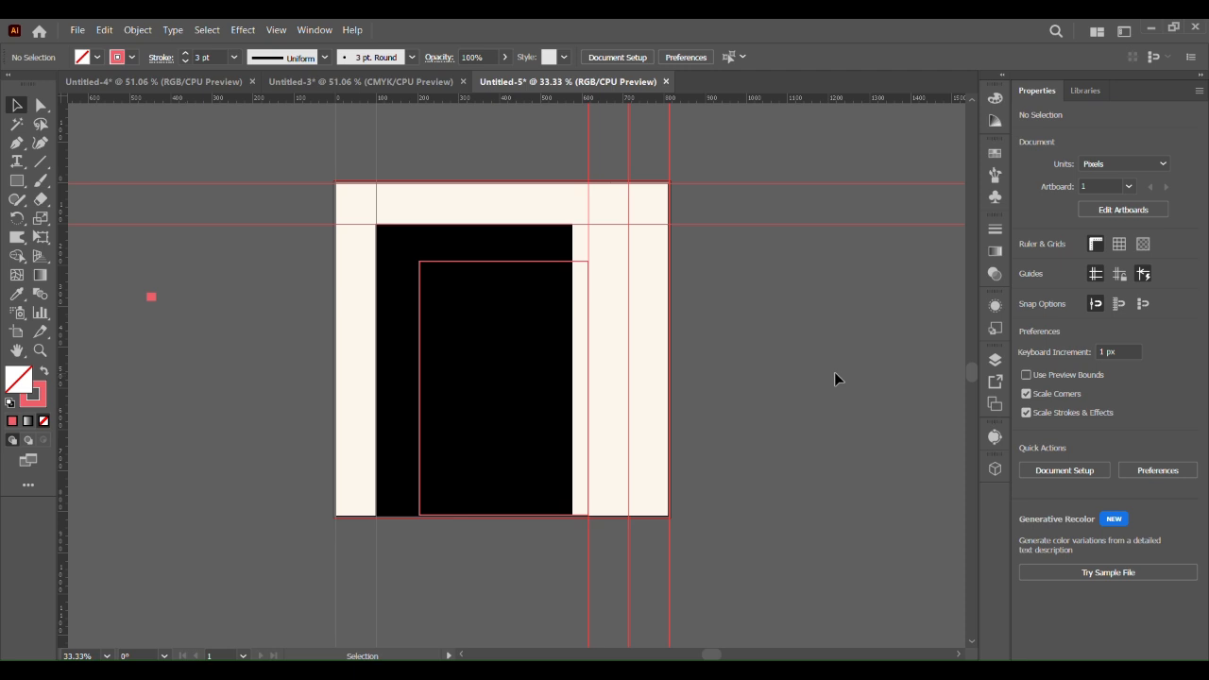
# Widen the coral outline rectangle to about 461 px by extending its left edge outward.
pyautogui.click(421, 391)
pyautogui.moveTo(417, 388); pyautogui.dragTo(398, 389)
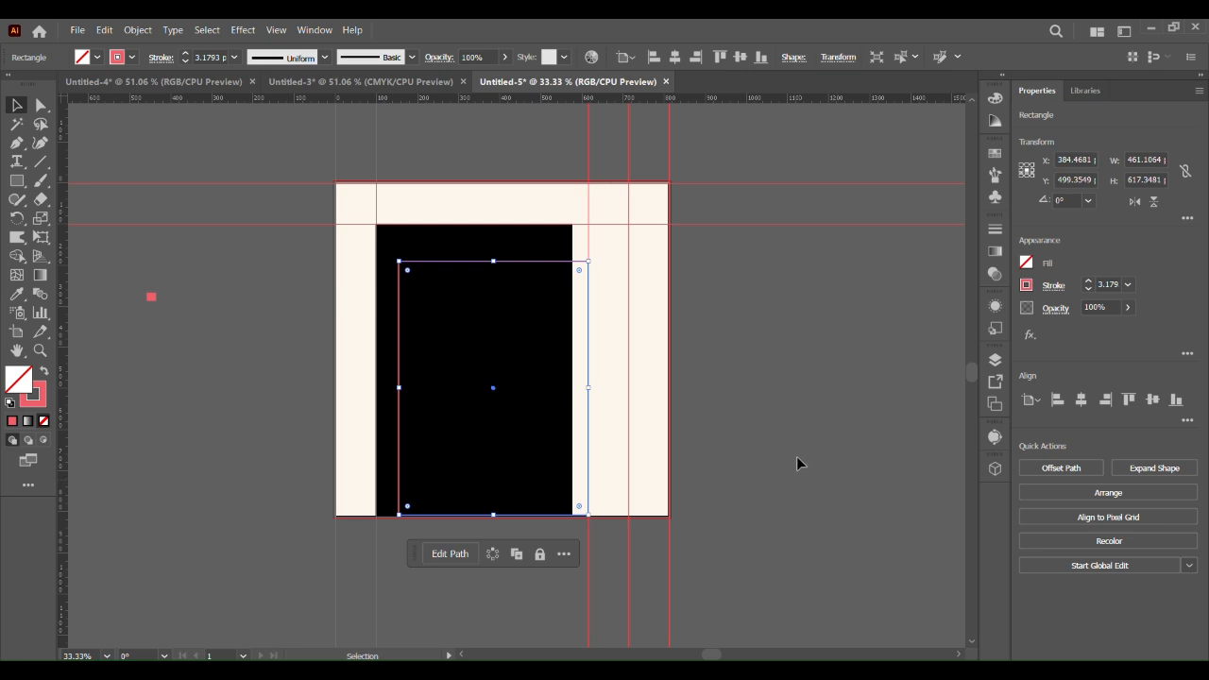
pyautogui.click(794, 454)
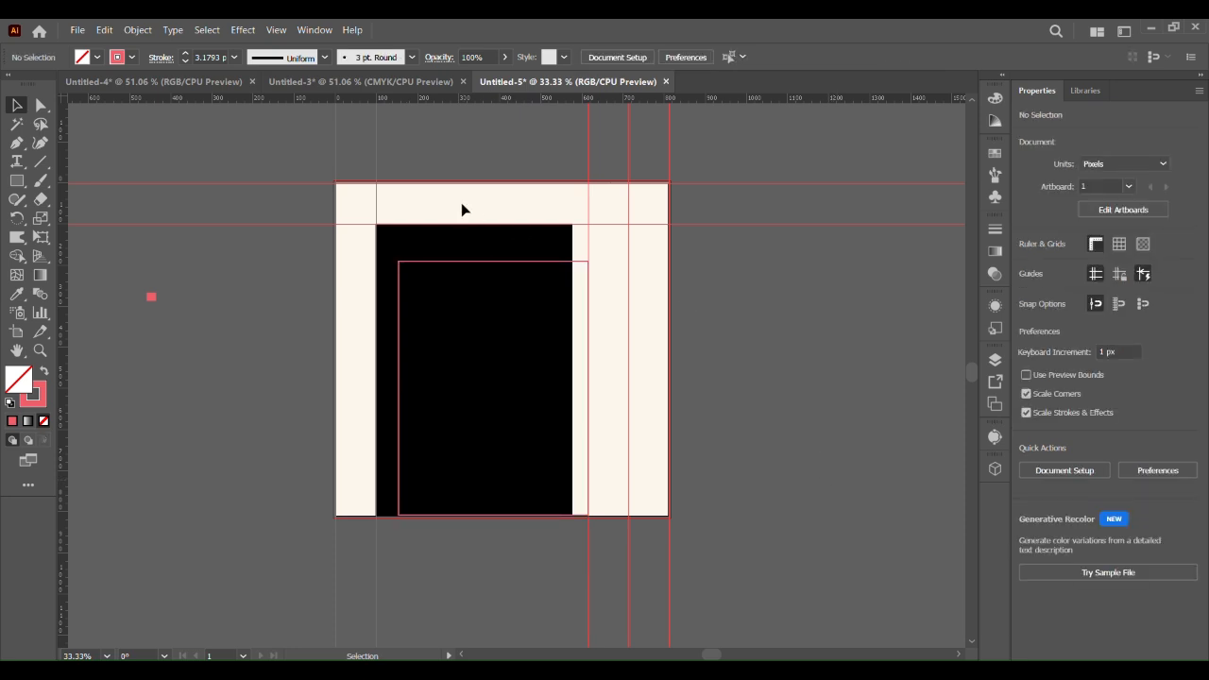
# Place the dessert and strawberry photo from the Pictures folder over the black rectangle, about 493 by 740 px.
pyautogui.click(437, 244)
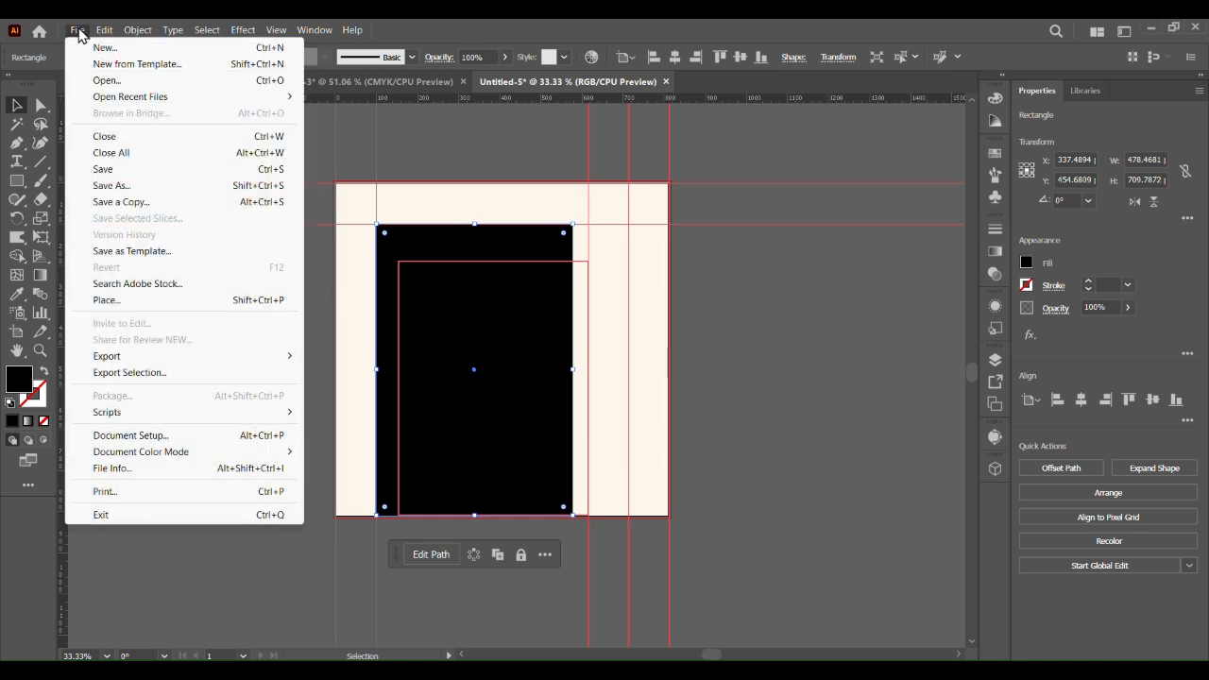
pyautogui.click(102, 300)
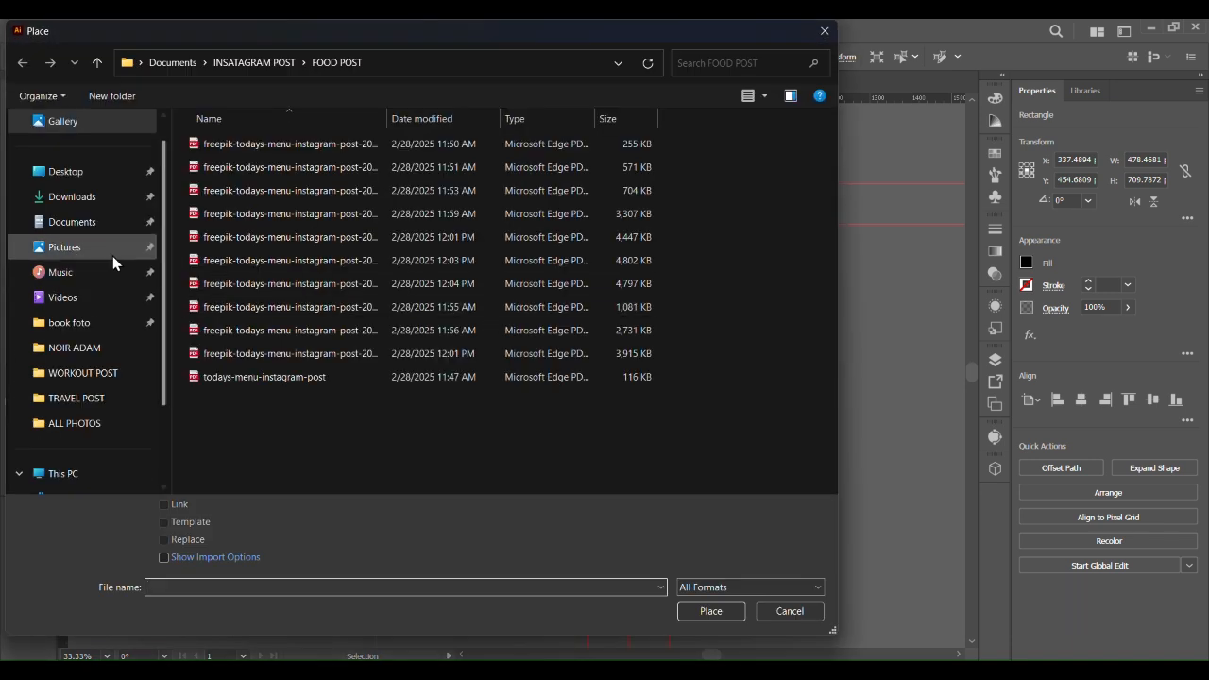
pyautogui.click(80, 250)
pyautogui.moveTo(832, 138); pyautogui.dragTo(828, 251)
pyautogui.press('Escape')
pyautogui.moveTo(372, 222); pyautogui.dragTo(576, 525)
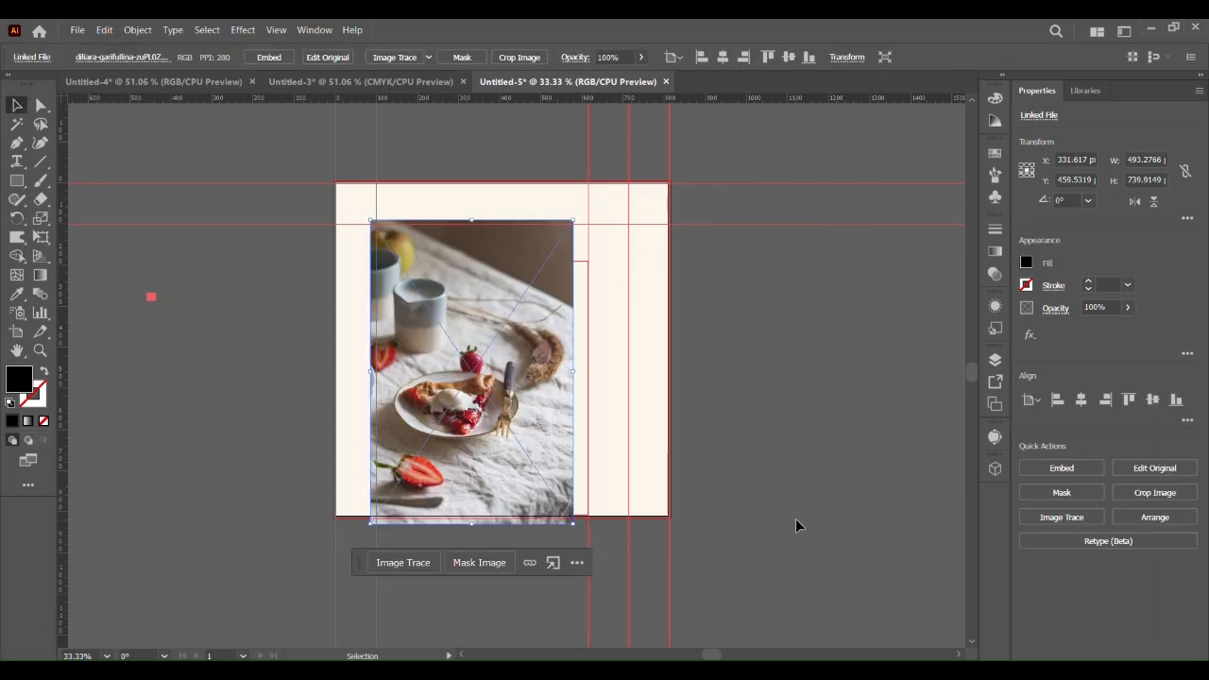
# Move the photo slightly down and left to uncover part of the black rectangle, and select that rectangle.
pyautogui.click(796, 525)
pyautogui.click(515, 425)
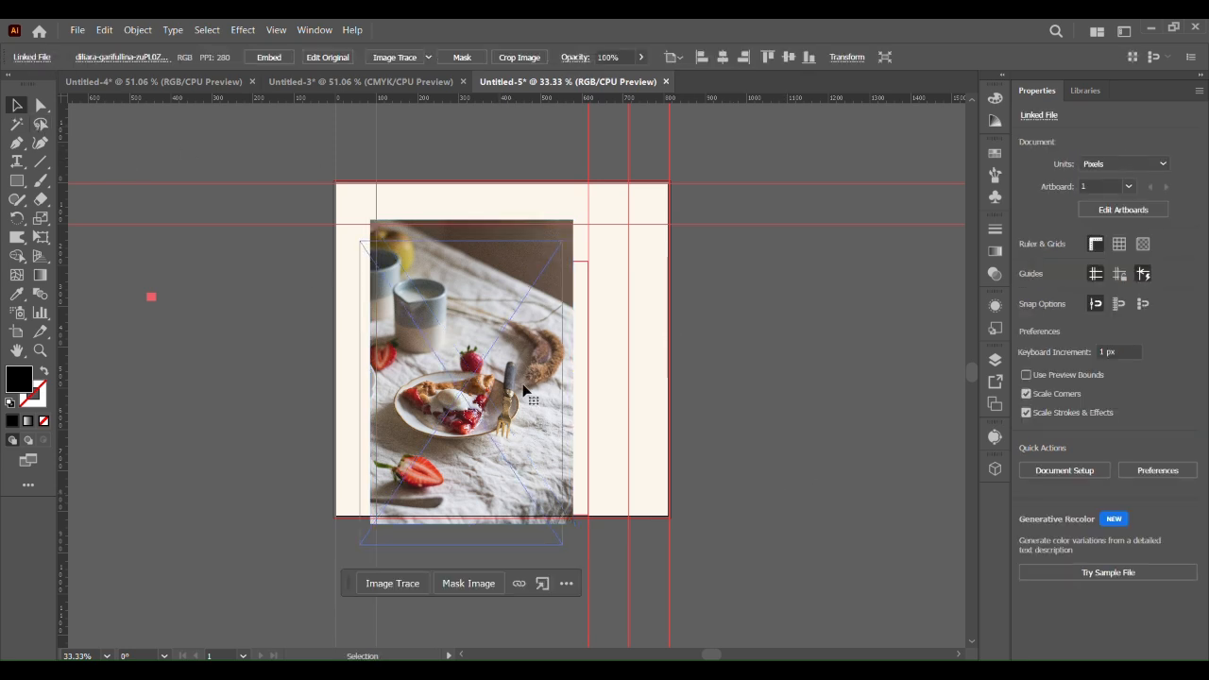
pyautogui.moveTo(516, 423); pyautogui.dragTo(506, 443)
pyautogui.click(499, 236)
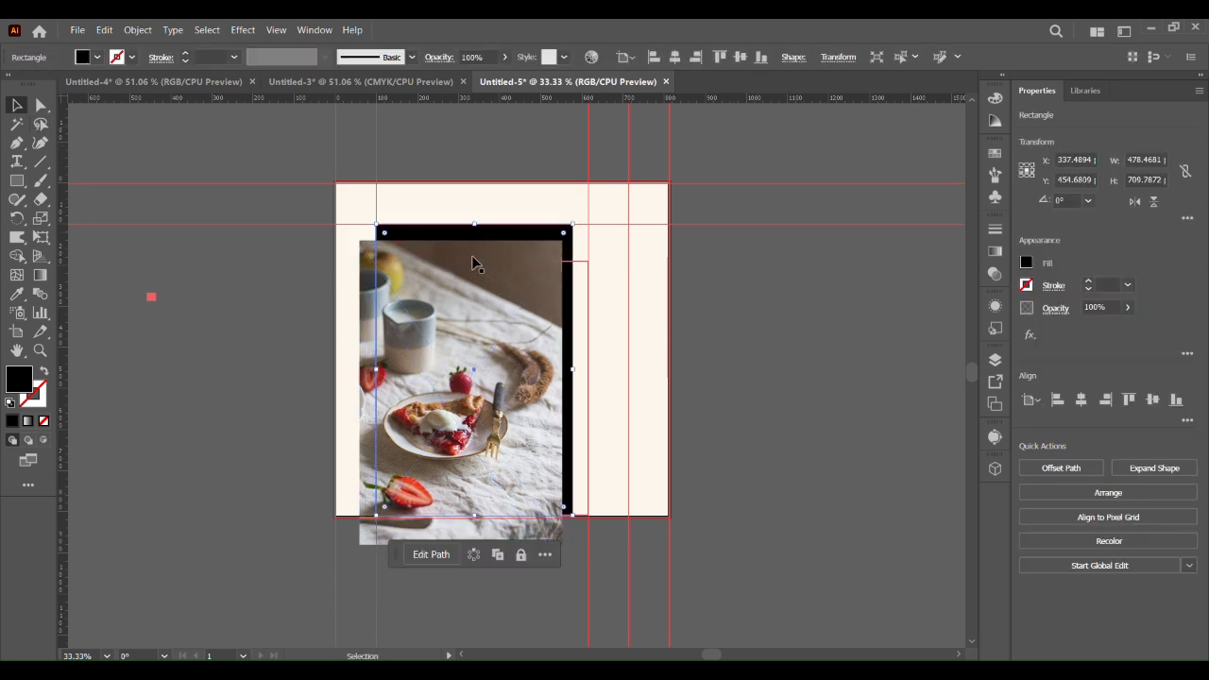
# Try to make a clipping mask from the photo and the black rectangle.
pyautogui.keyDown('shift'); pyautogui.click(370, 338); pyautogui.keyUp('shift')
pyautogui.rightClick(457, 320)
pyautogui.click(517, 546)
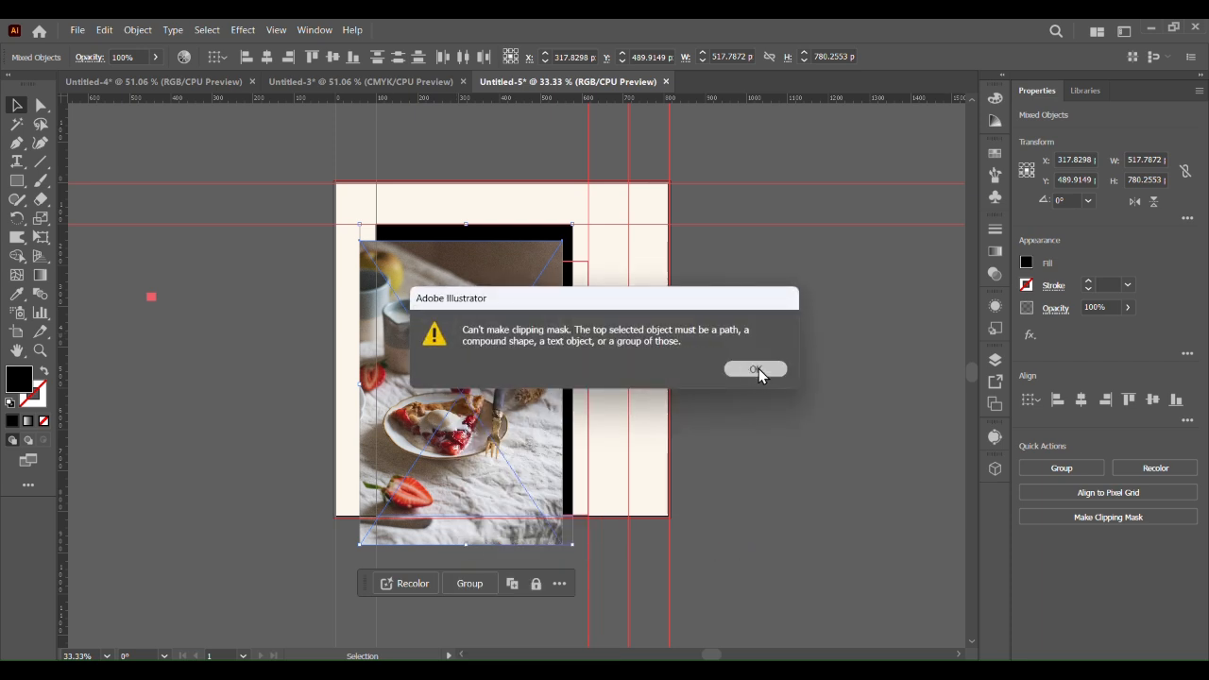
pyautogui.click(745, 366)
# Bring the black rectangle to the front and move the photo behind it so the photo covers its full area.
pyautogui.rightClick(500, 236)
pyautogui.moveTo(566, 586)
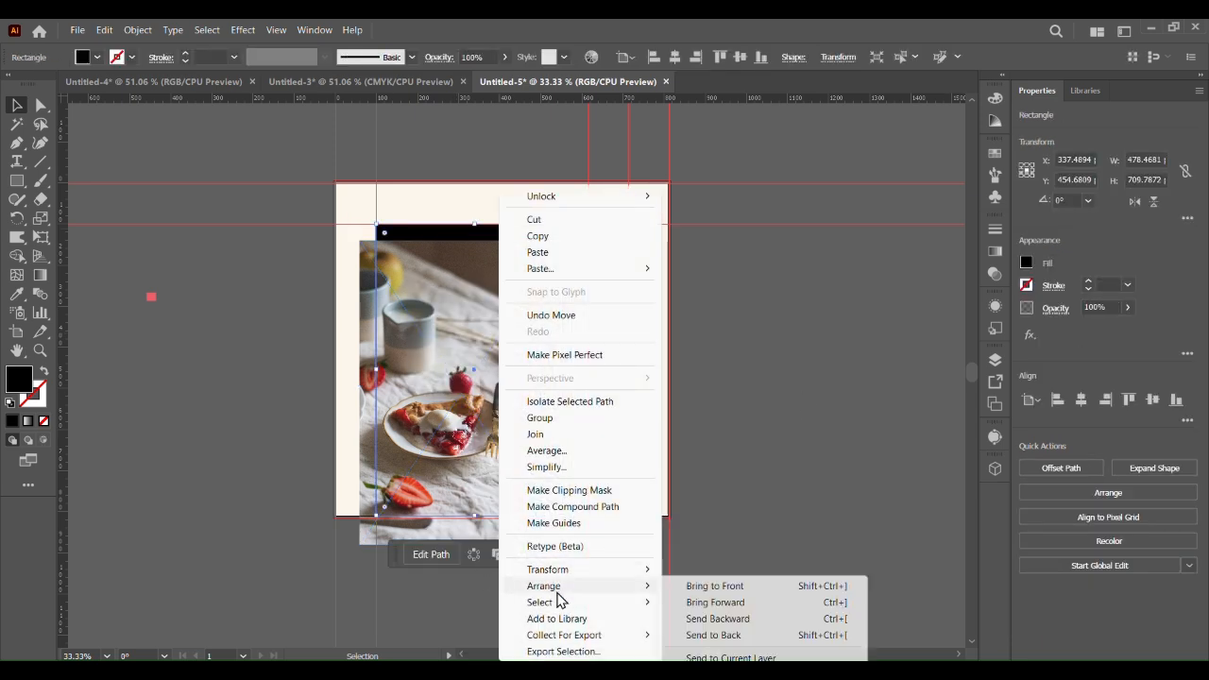
pyautogui.click(689, 586)
pyautogui.click(779, 554)
pyautogui.moveTo(388, 549); pyautogui.dragTo(405, 529)
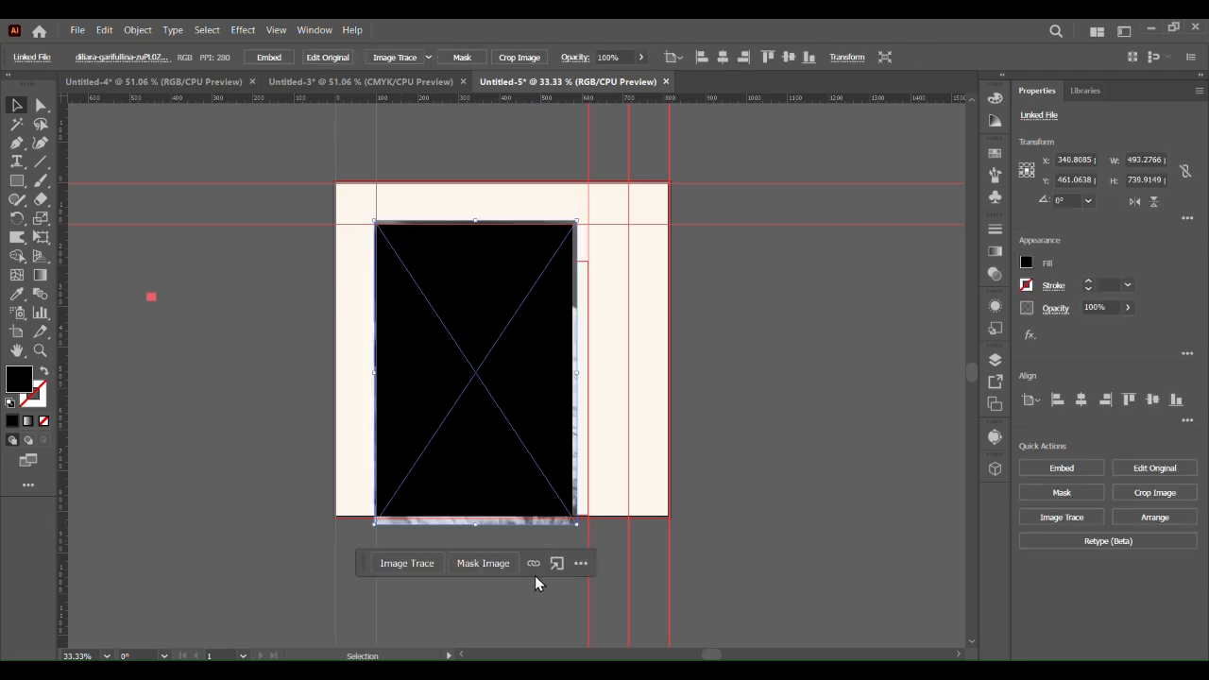
# Clip the photo to the black rectangle with a clipping mask.
pyautogui.keyDown('shift'); pyautogui.click(541, 470); pyautogui.keyUp('shift')
pyautogui.rightClick(541, 470)
pyautogui.click(588, 349)
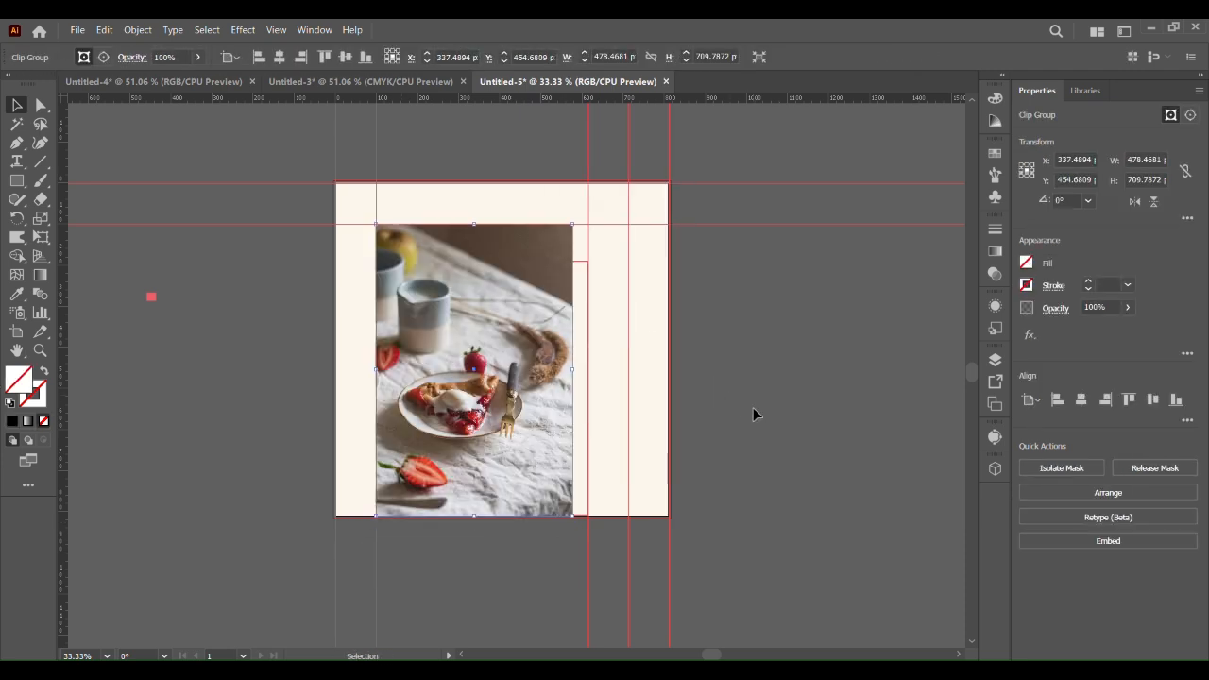
pyautogui.click(759, 430)
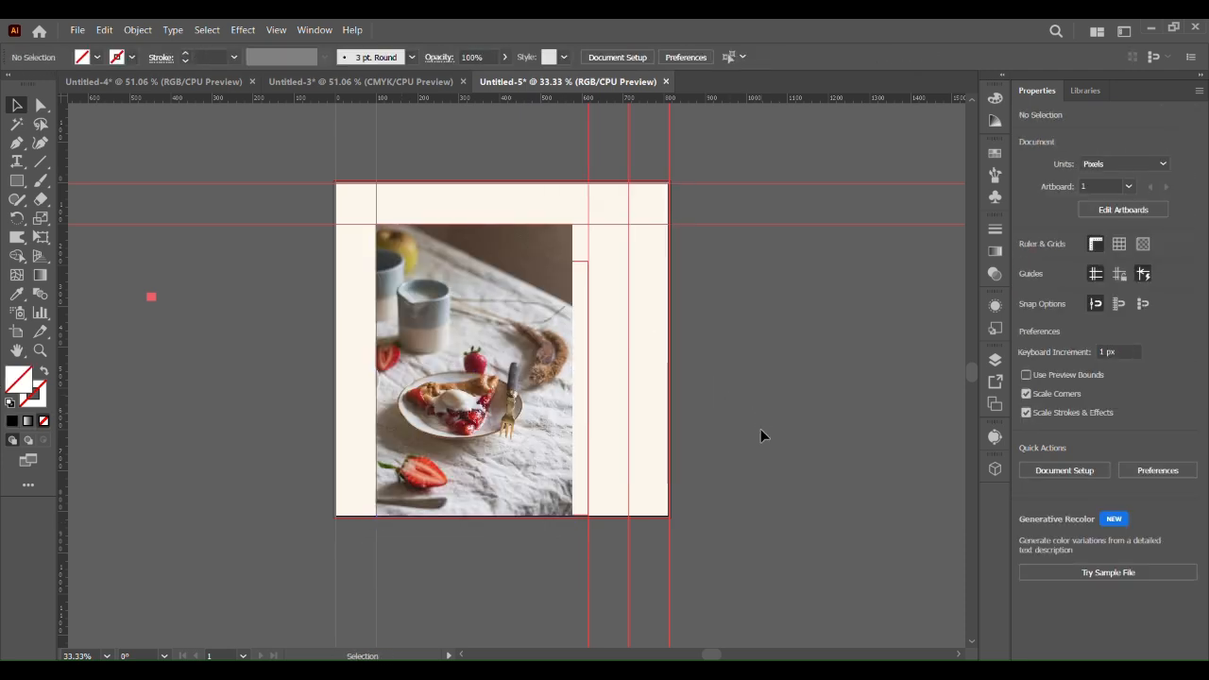
# Bring the coral outline rectangle to the front, above the clipped photo.
pyautogui.click(582, 269)
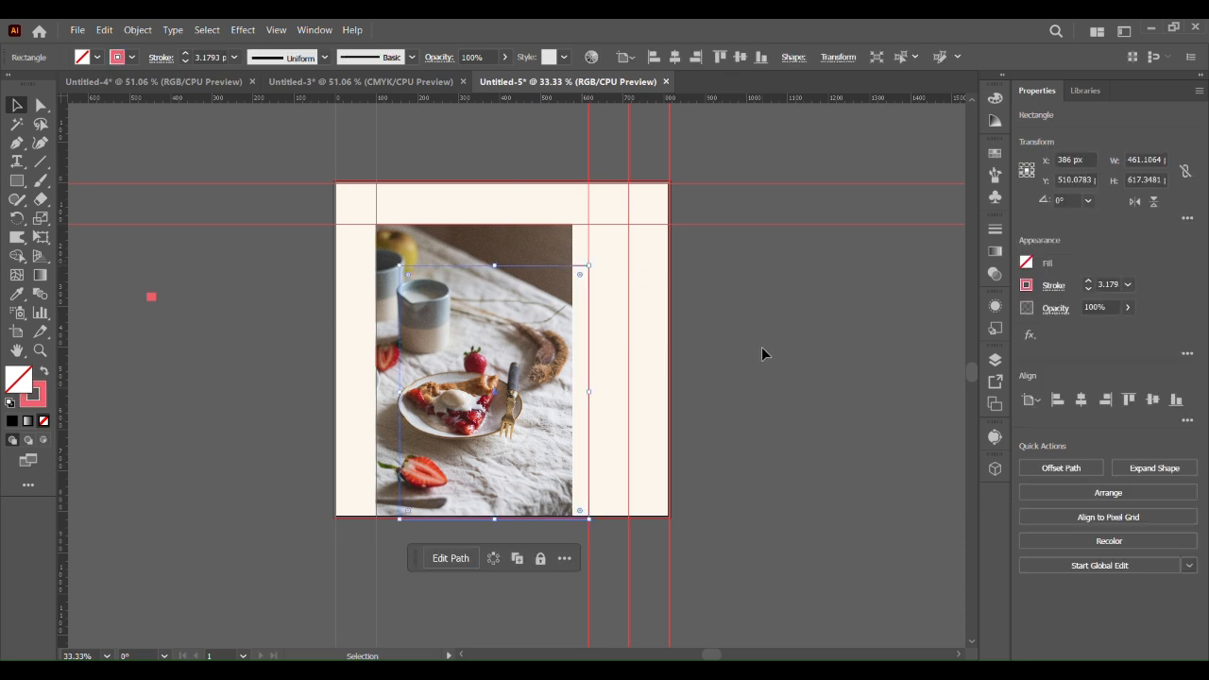
pyautogui.rightClick(525, 262)
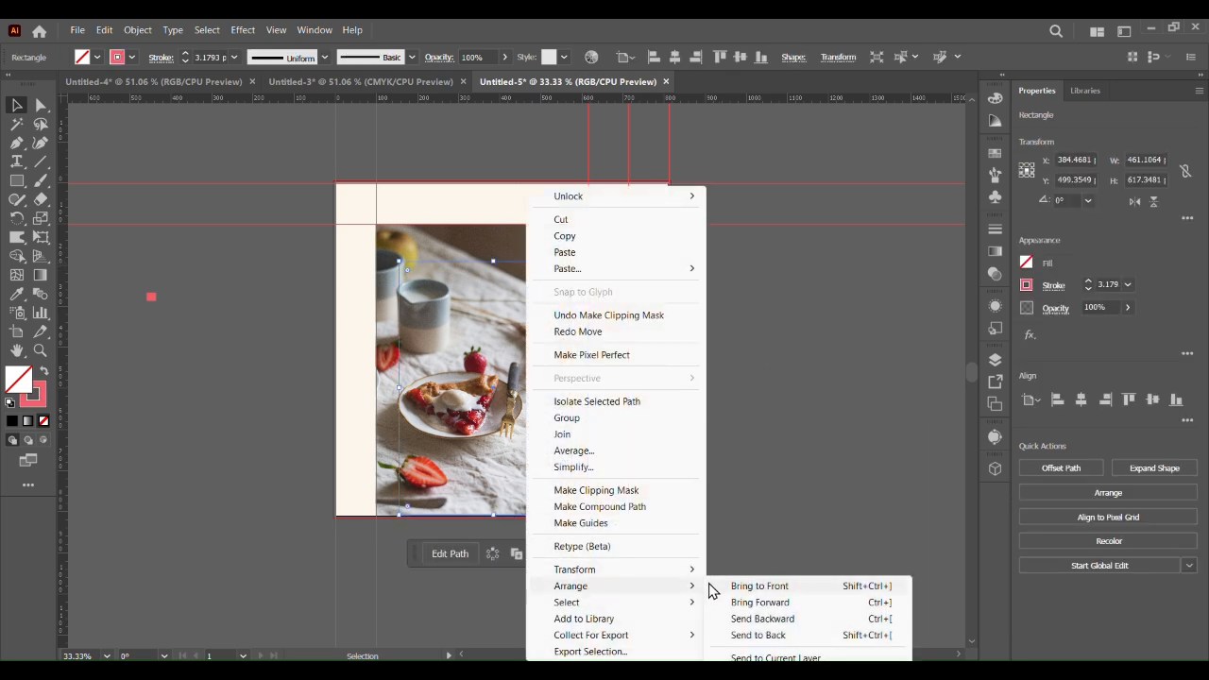
pyautogui.click(756, 583)
pyautogui.click(804, 508)
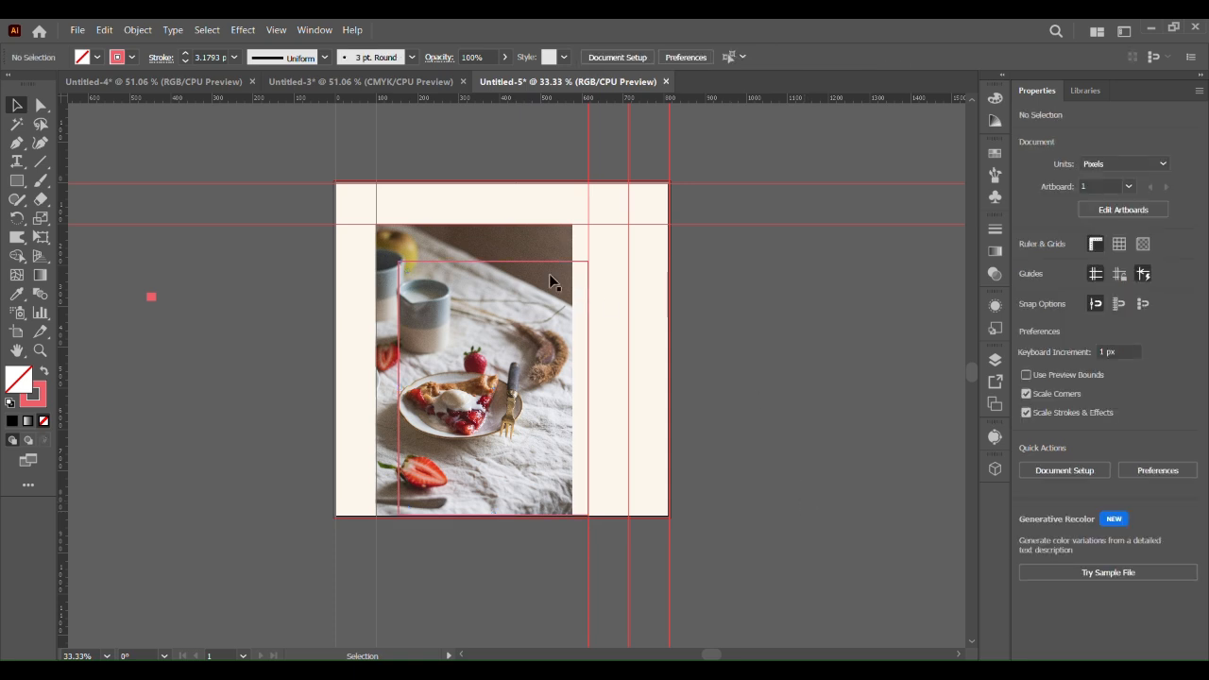
pyautogui.click(522, 263)
pyautogui.click(745, 314)
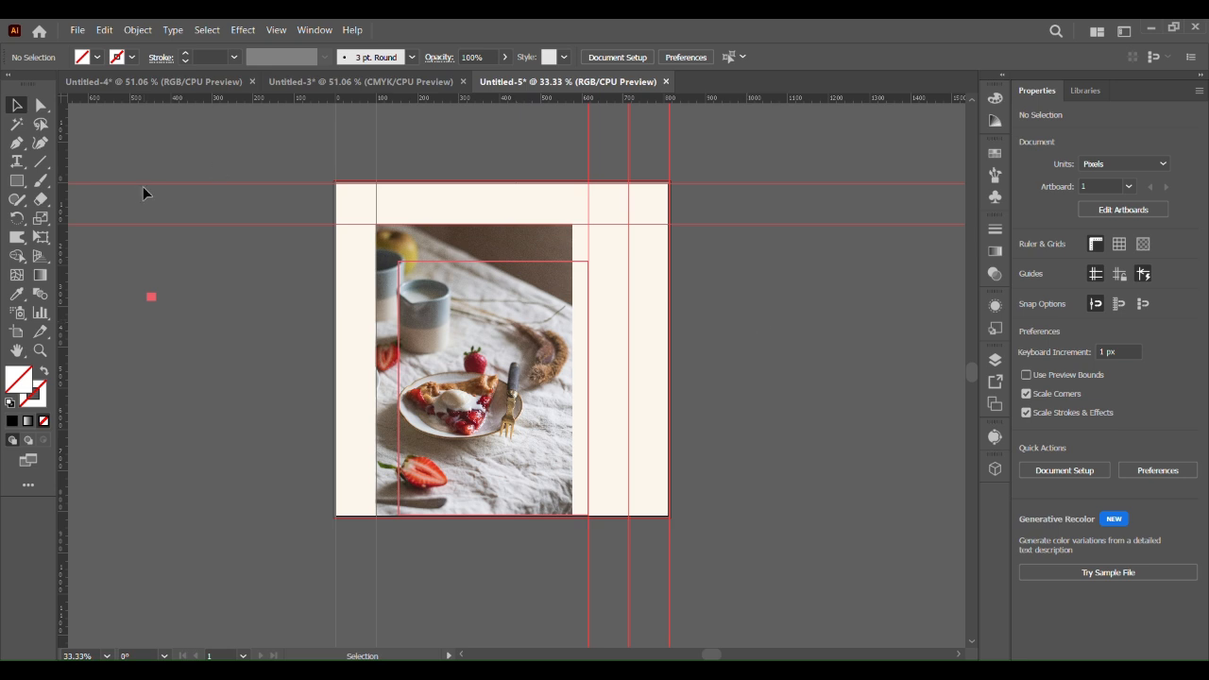
pyautogui.click(16, 162)
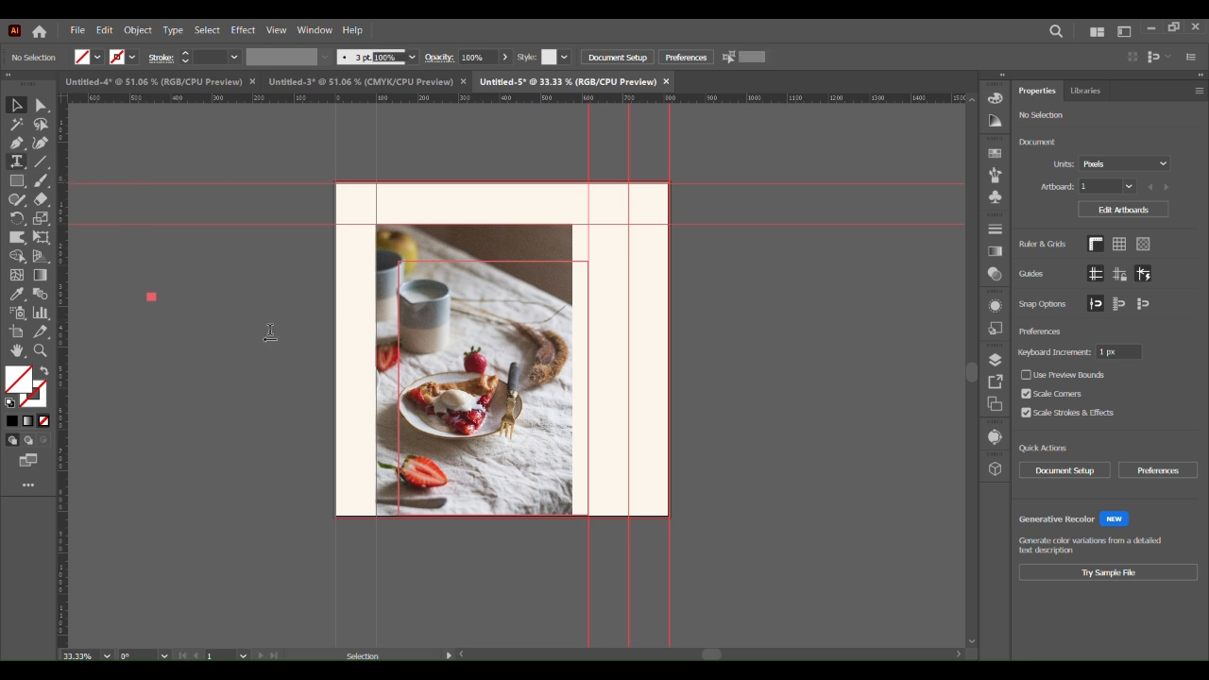
pyautogui.moveTo(269, 332); pyautogui.dragTo(228, 293)
pyautogui.click(16, 105)
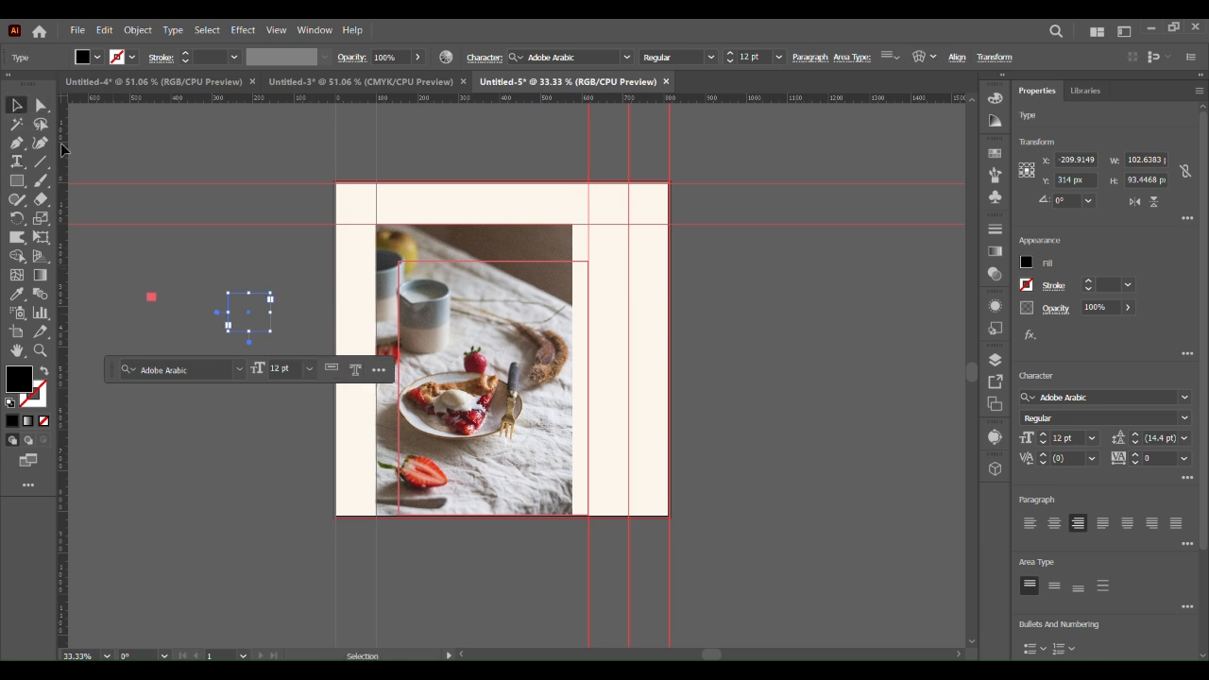
pyautogui.hotkey('ctrl', 'shift', 'a')
# Add the point text "TODAYS MENU" on the empty canvas beside the artboard and select it.
pyautogui.press('t')
pyautogui.click(271, 382)
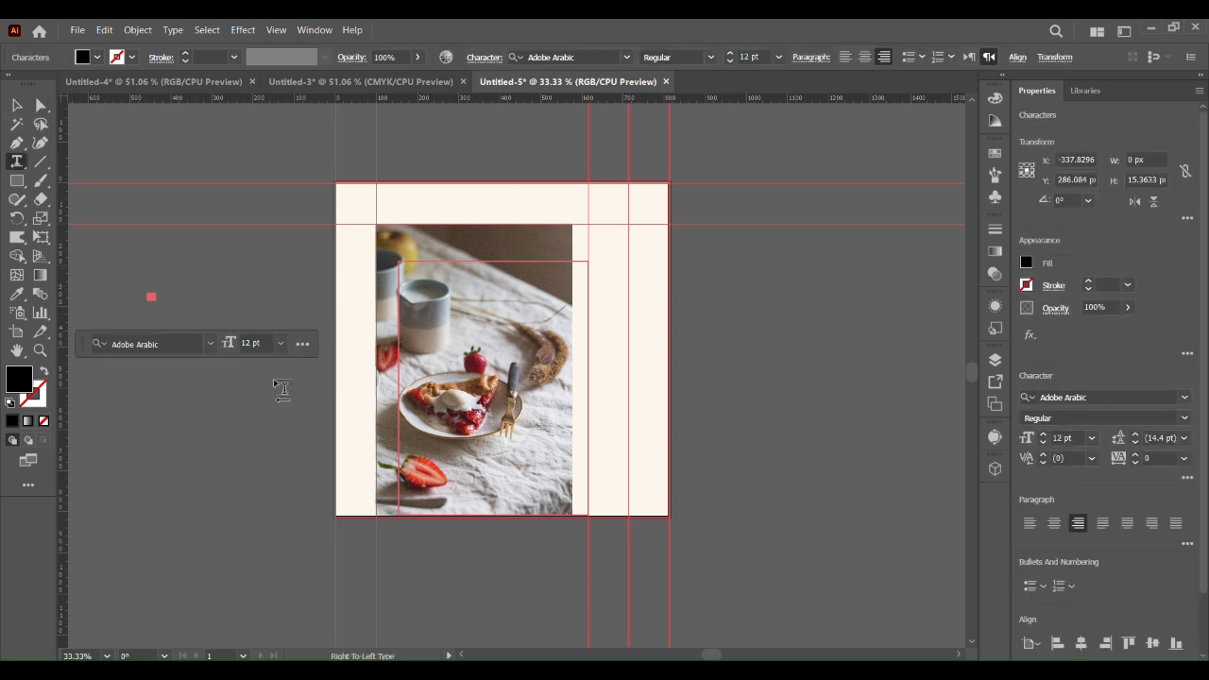
pyautogui.write('-')
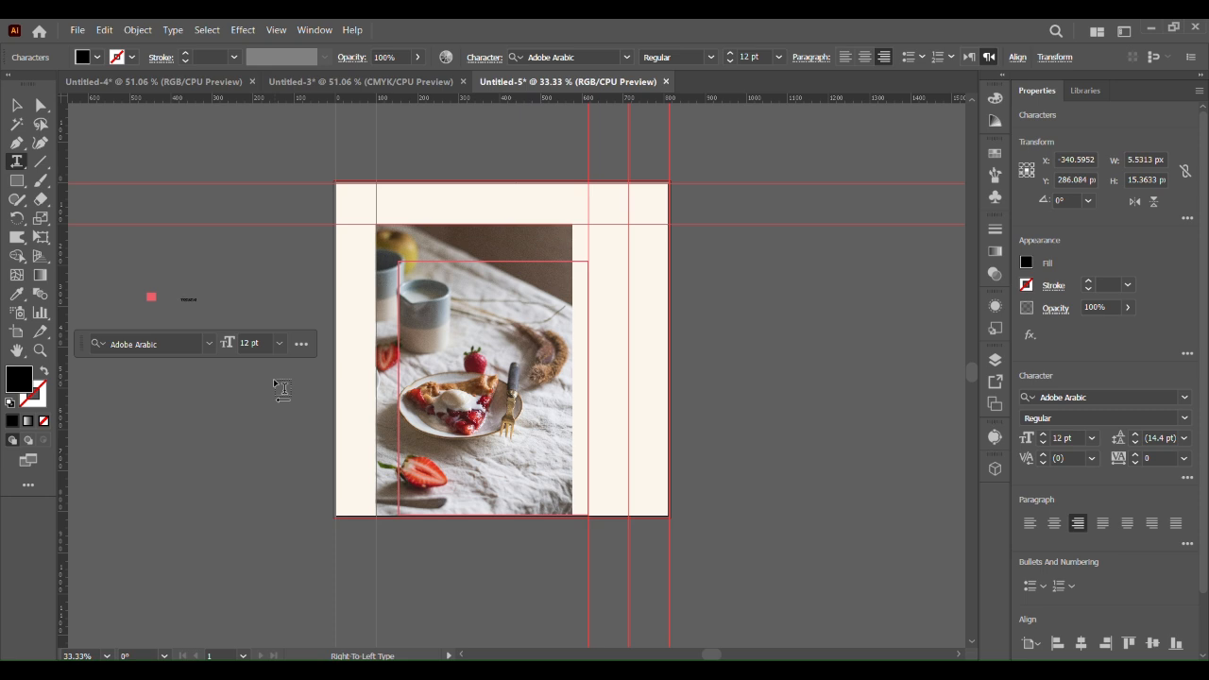
pyautogui.write('s')
pyautogui.click(14, 107)
pyautogui.click(185, 298)
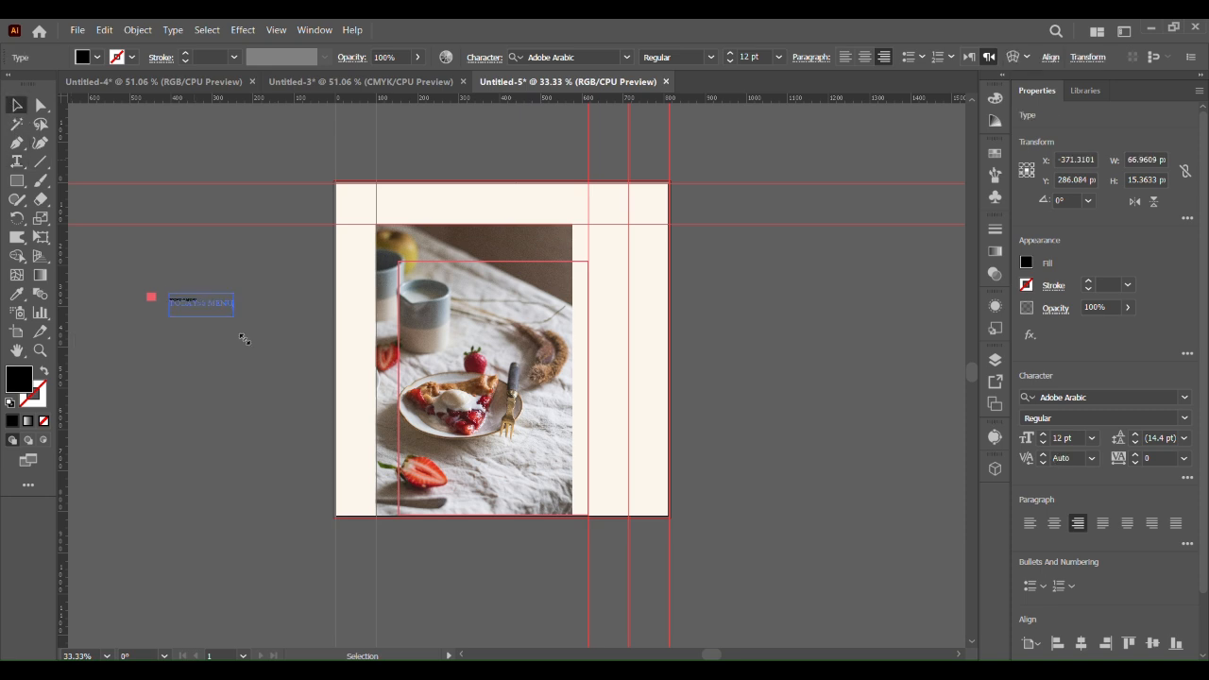
# Enlarge the "TODAYS MENU" text to about 127 pt and set its font to Johor Personal Use.
pyautogui.moveTo(199, 304); pyautogui.dragTo(461, 364)
pyautogui.moveTo(284, 335); pyautogui.dragTo(206, 336)
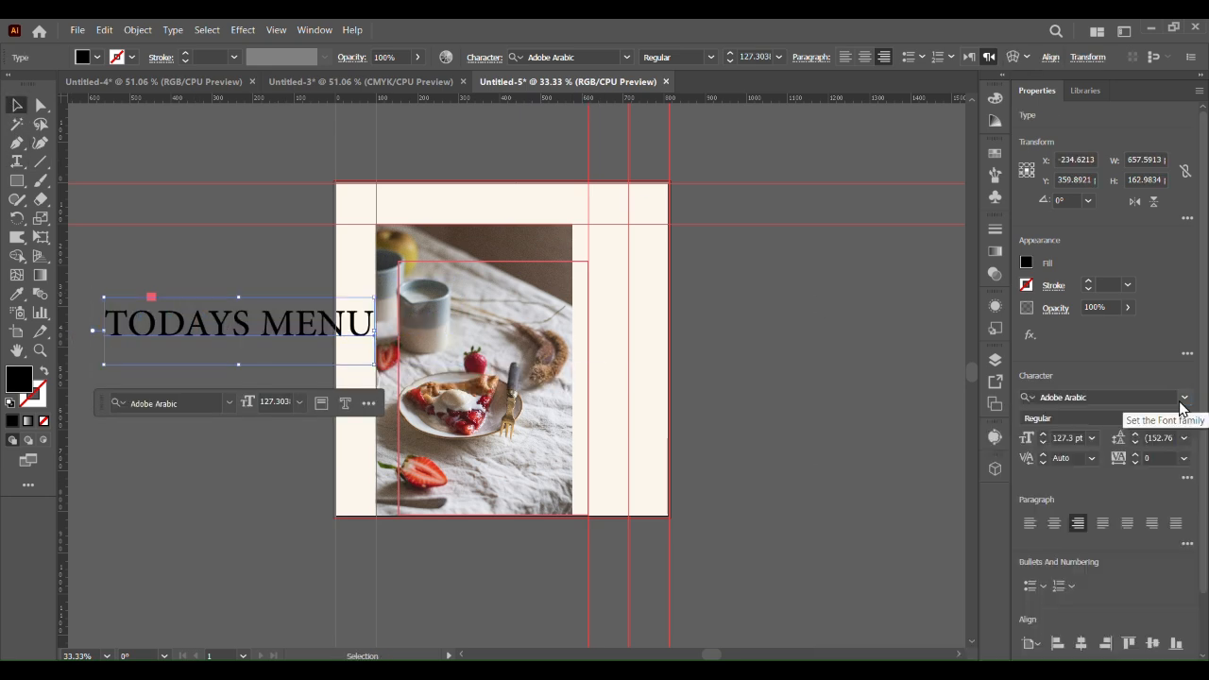
pyautogui.click(1184, 398)
pyautogui.click(1094, 477)
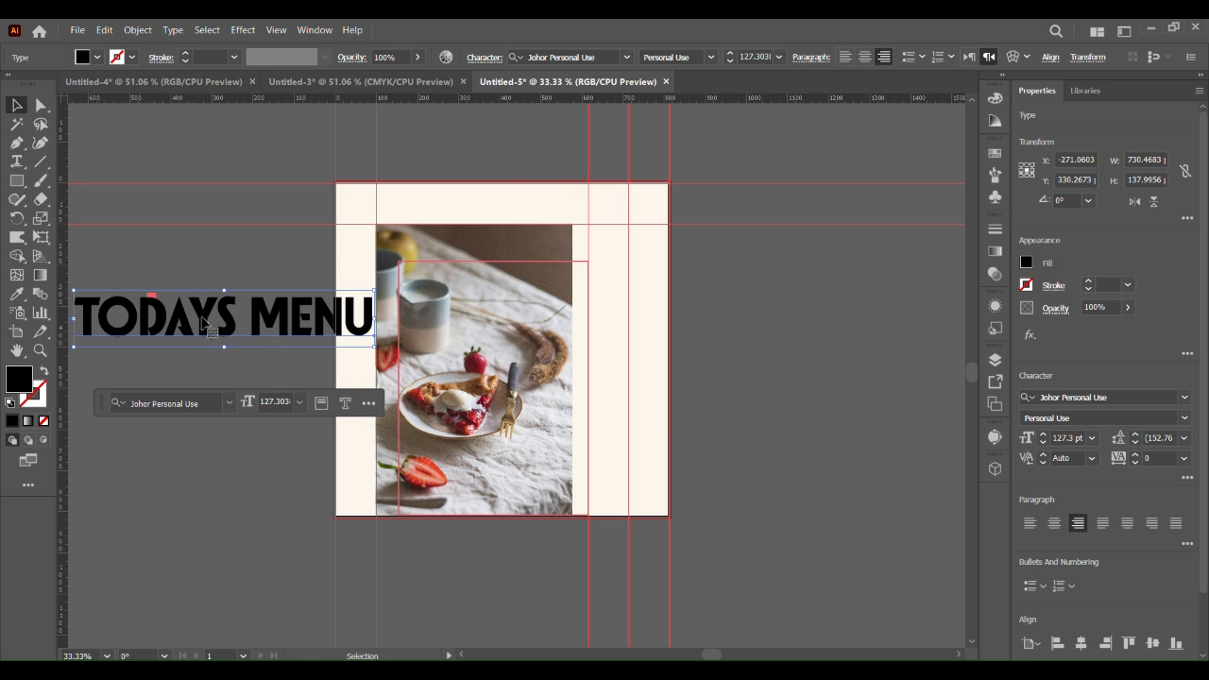
# Try to insert an apostrophe between the Y and S of "TODAYS" in the heading.
pyautogui.doubleClick(216, 321)
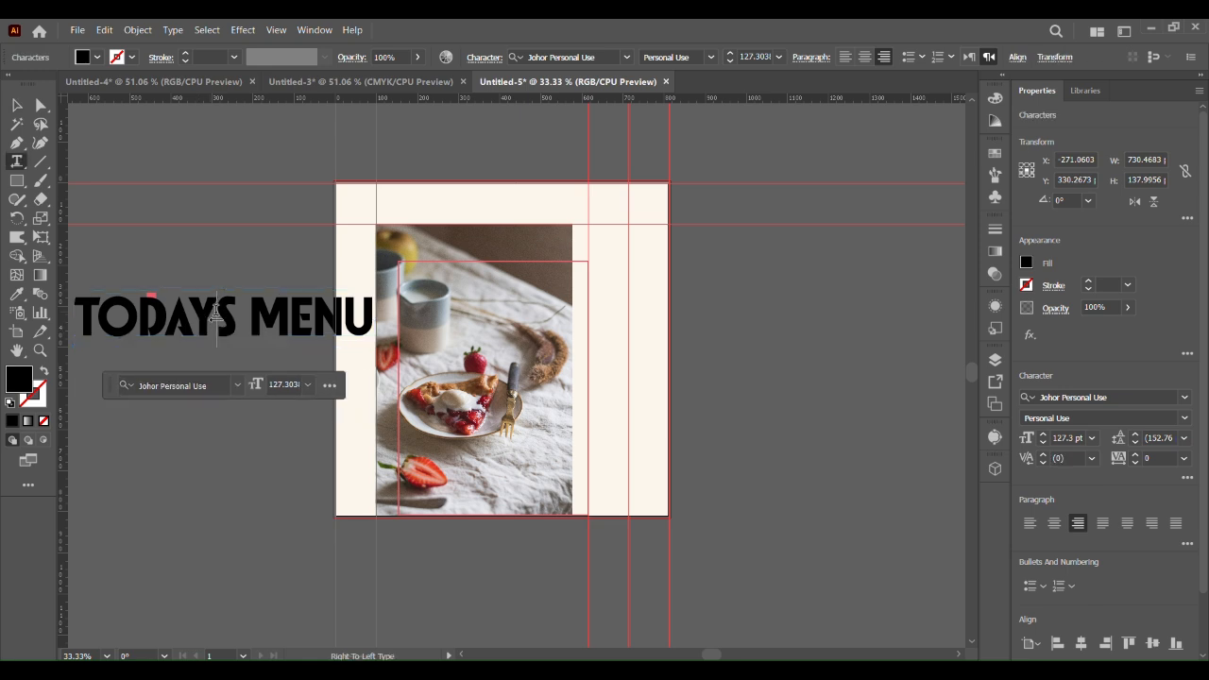
pyautogui.write("'")
pyautogui.press('BackSpace')
pyautogui.write("'")
pyautogui.press('BackSpace')
pyautogui.write("'")
pyautogui.press('BackSpace')
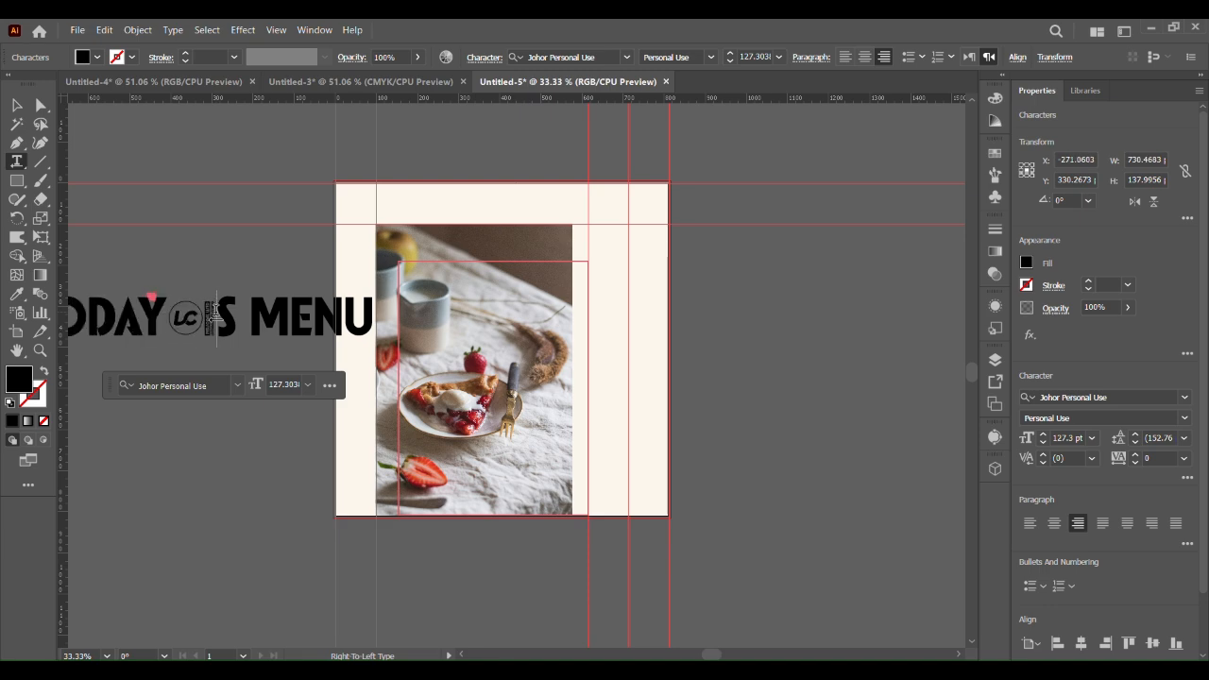
# Look through the Johor Personal Use font's glyphs for an apostrophe, checking both the entire font and the alternates for the current selection.
pyautogui.click(137, 29)
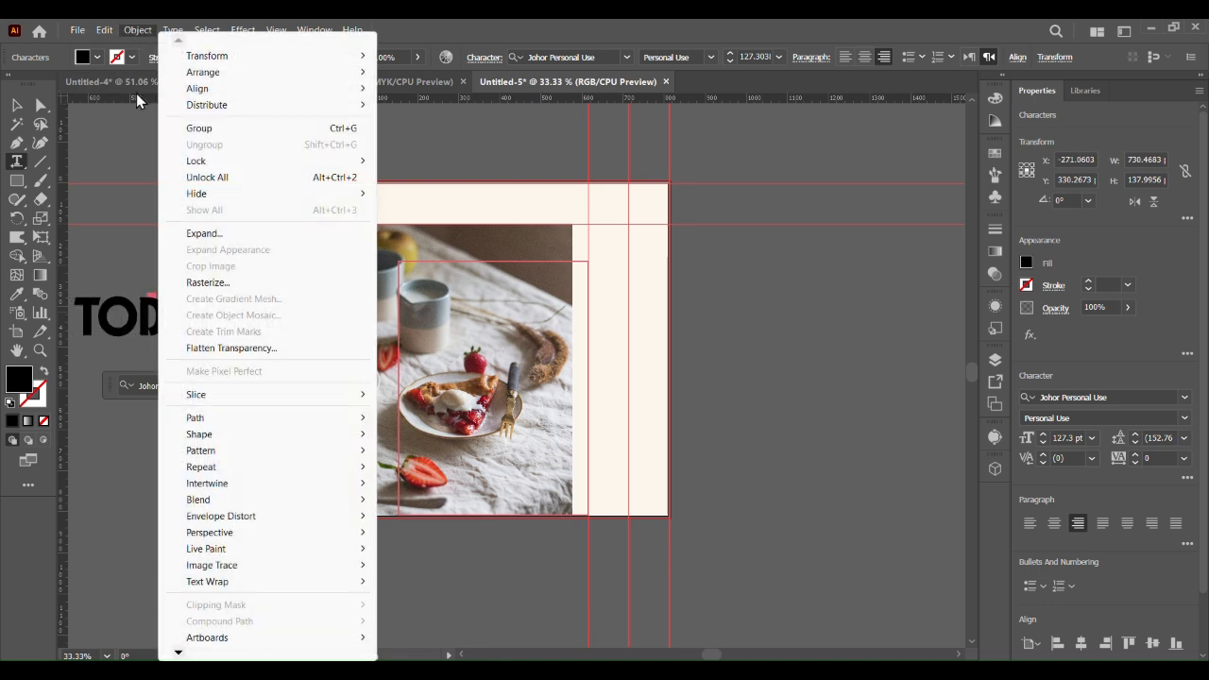
pyautogui.press('Escape')
pyautogui.click(173, 29)
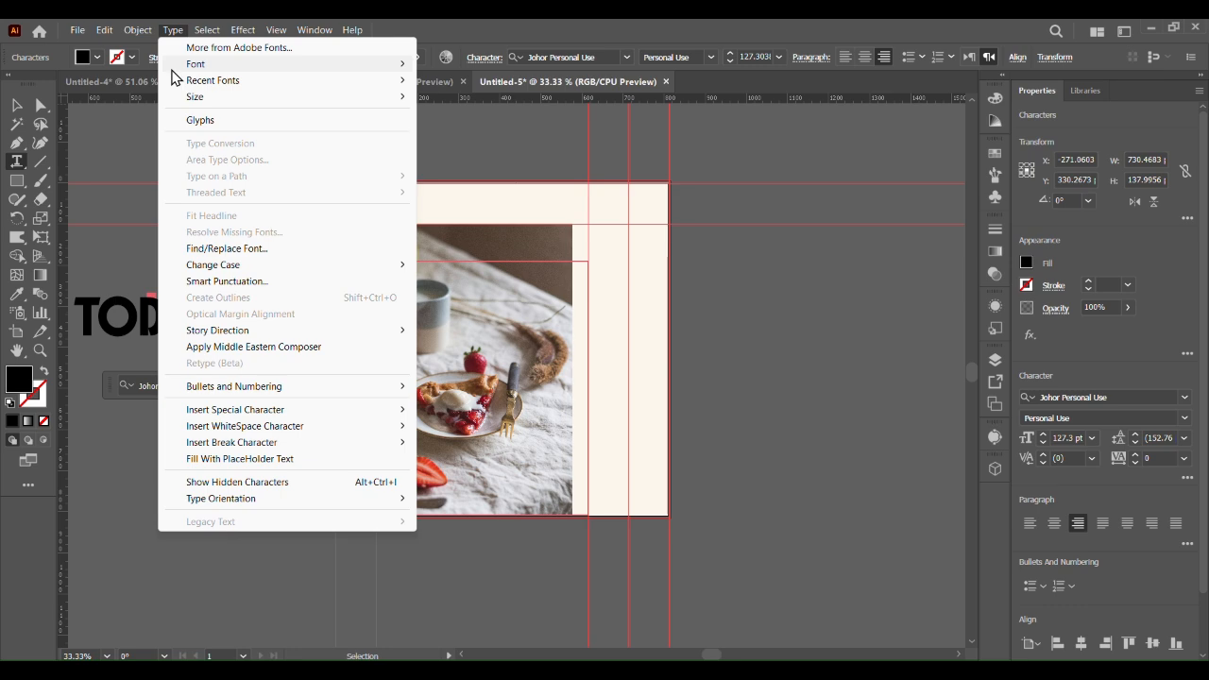
pyautogui.click(201, 120)
pyautogui.moveTo(206, 121); pyautogui.dragTo(653, 161)
pyautogui.moveTo(814, 321); pyautogui.dragTo(926, 516)
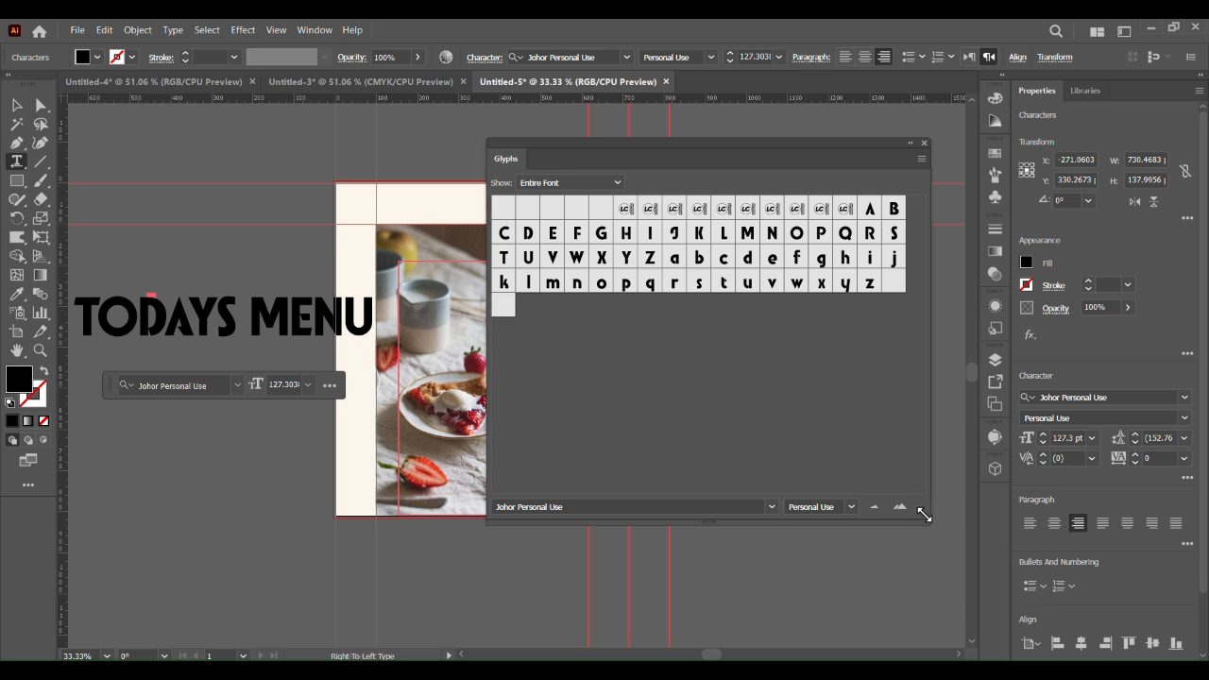
pyautogui.click(616, 180)
pyautogui.click(618, 200)
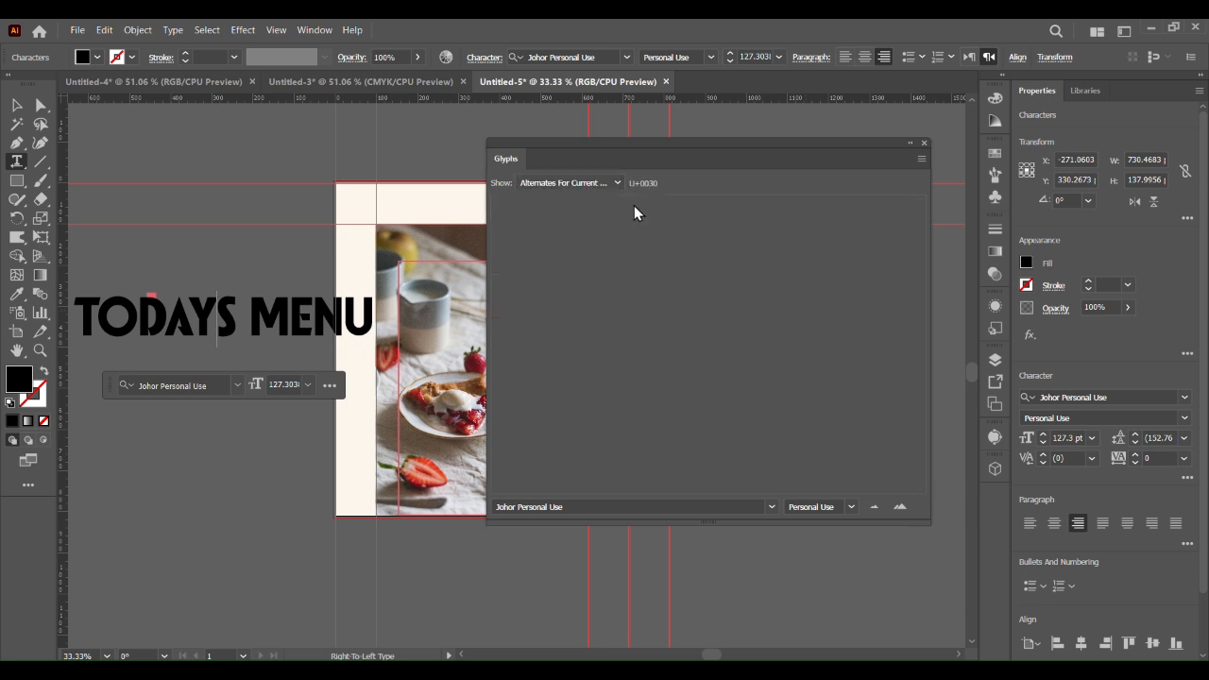
pyautogui.click(617, 182)
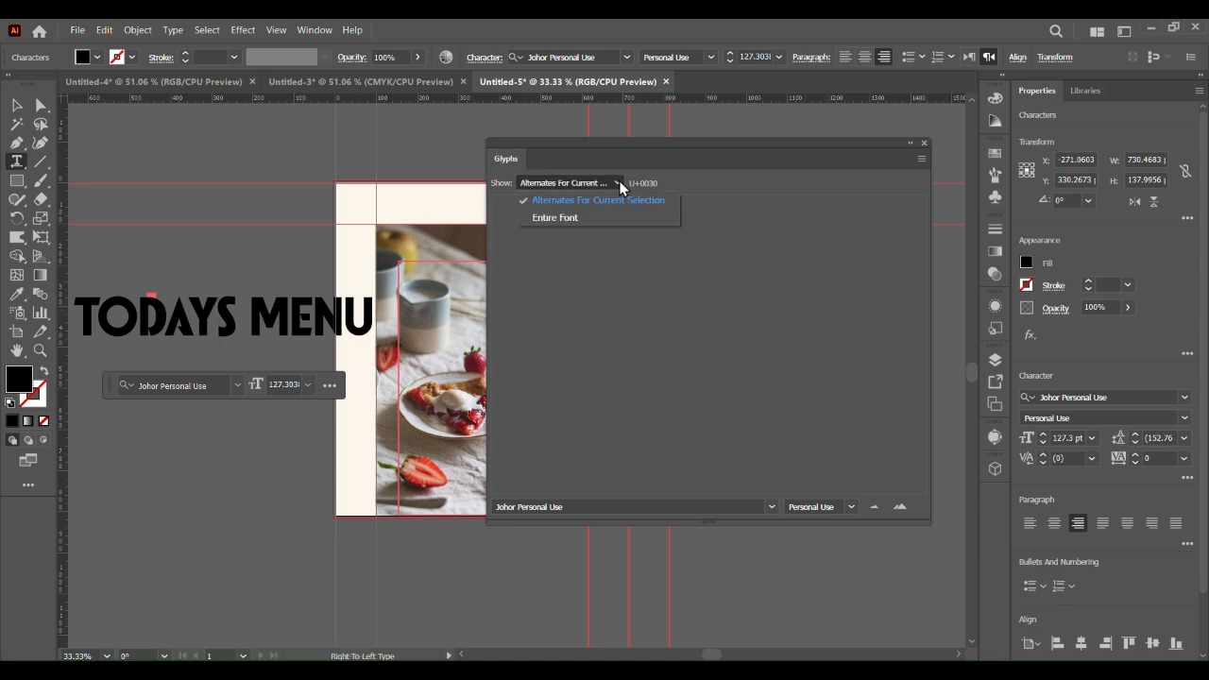
pyautogui.click(572, 218)
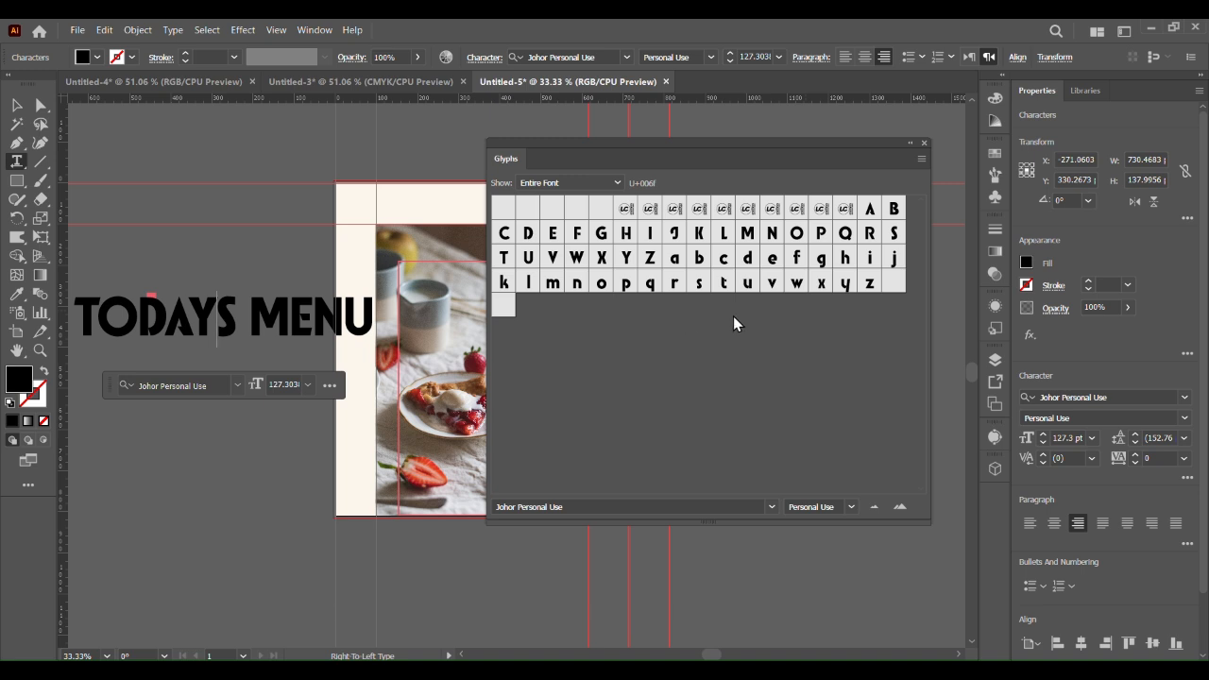
pyautogui.click(924, 142)
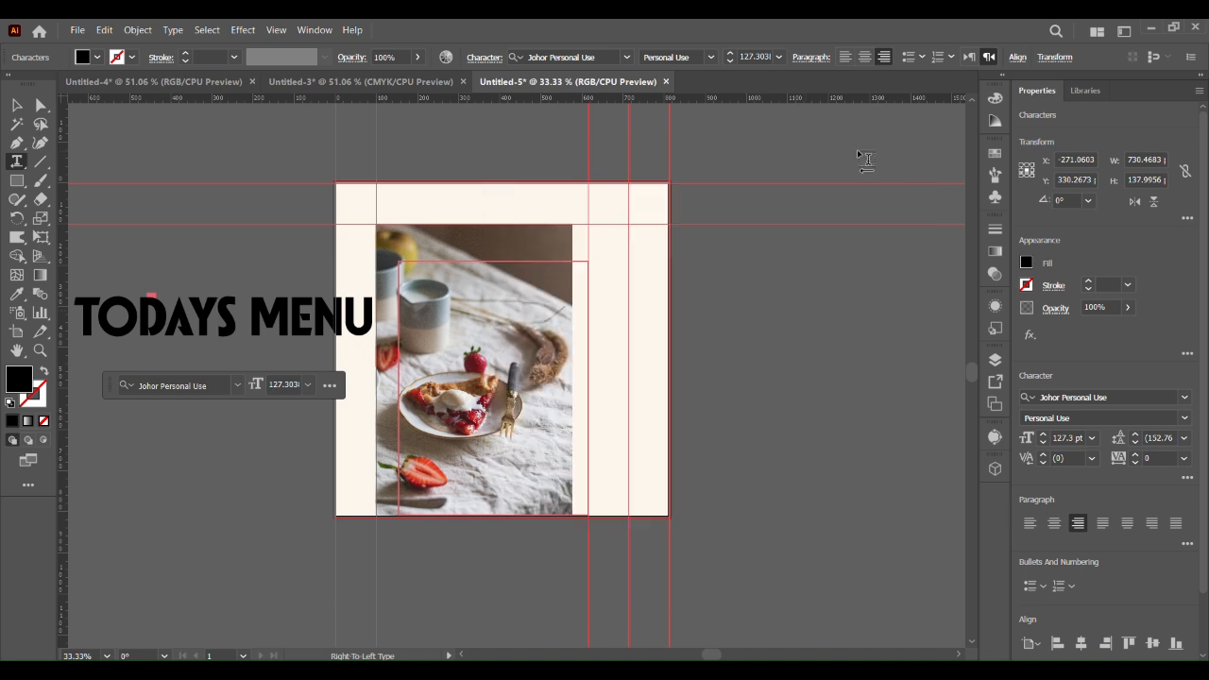
# Draw a vertical line about 83 px long below the heading, with no fill and a 16 pt black stroke.
pyautogui.click(40, 161)
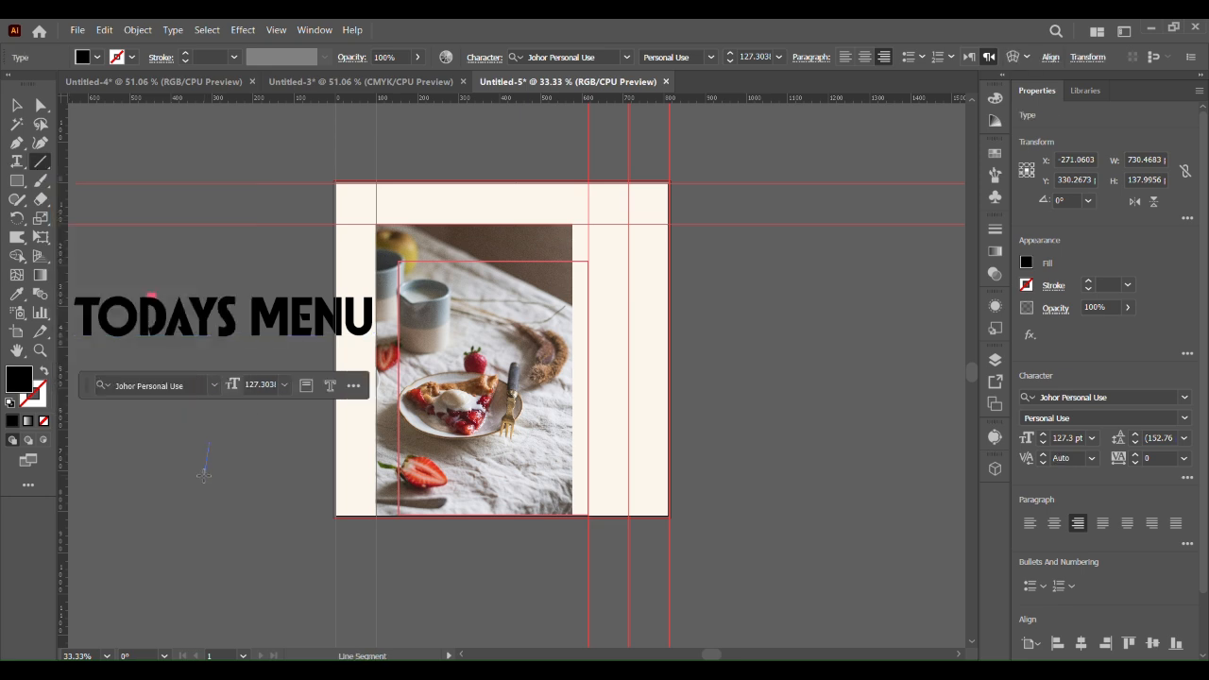
pyautogui.click(13, 422)
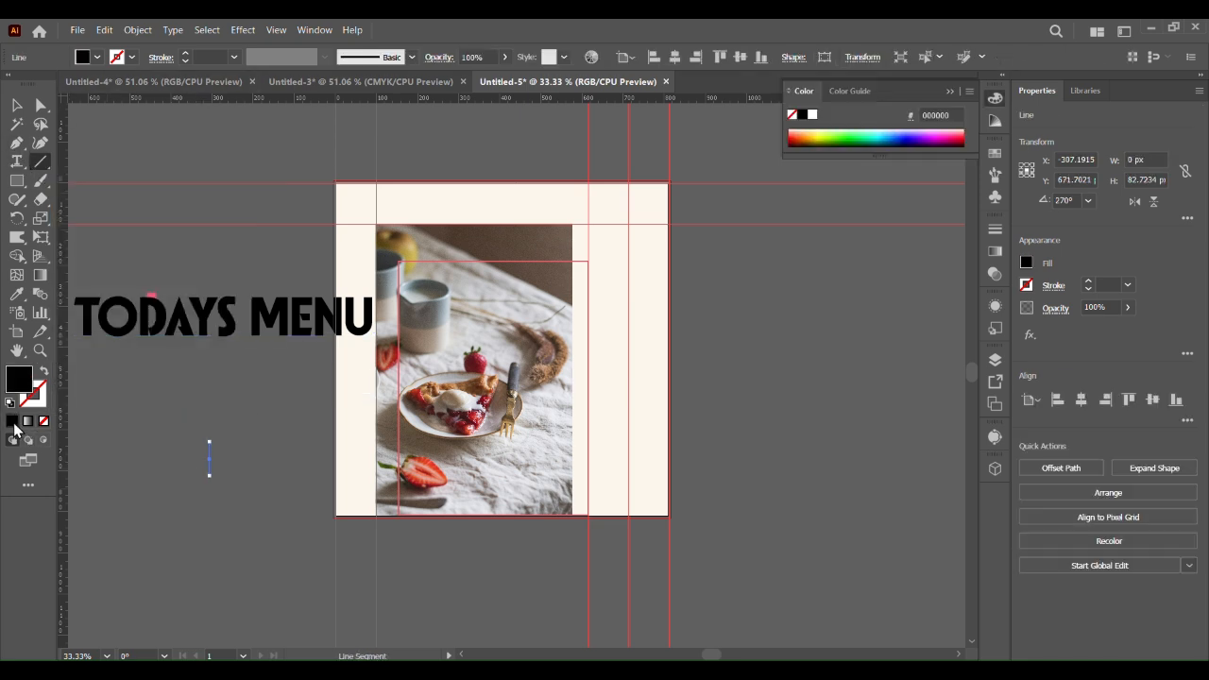
pyautogui.click(43, 371)
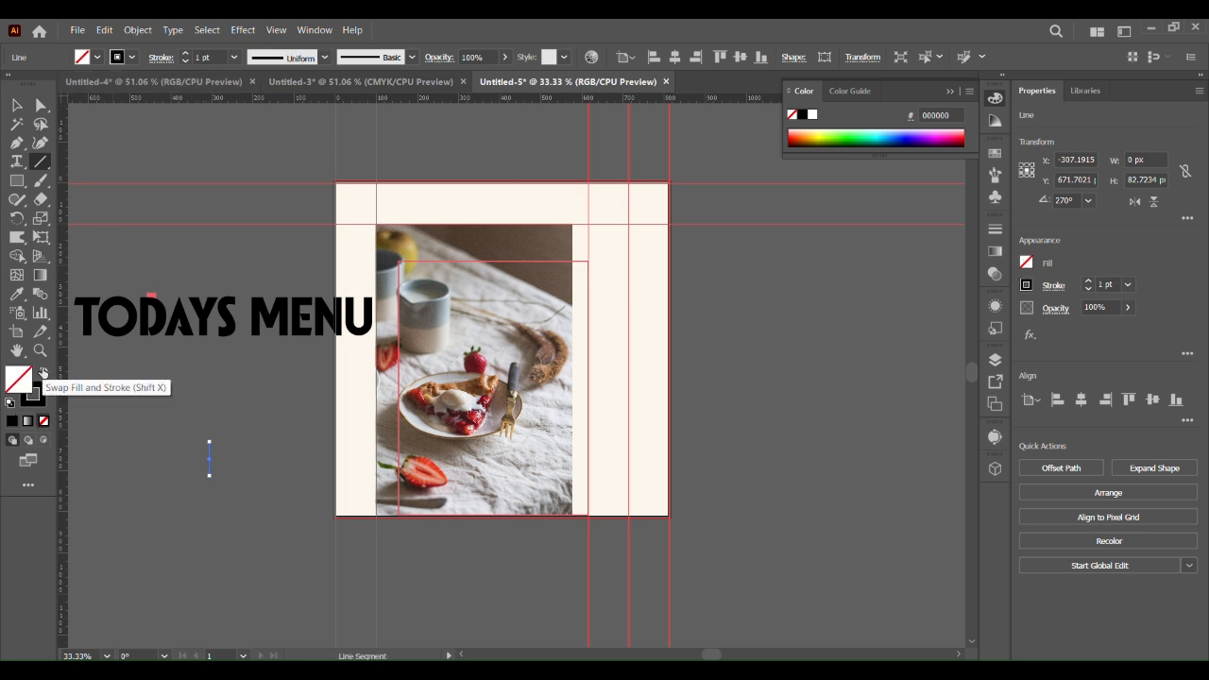
pyautogui.click(186, 52)
pyautogui.click(186, 52)
pyautogui.click(186, 53)
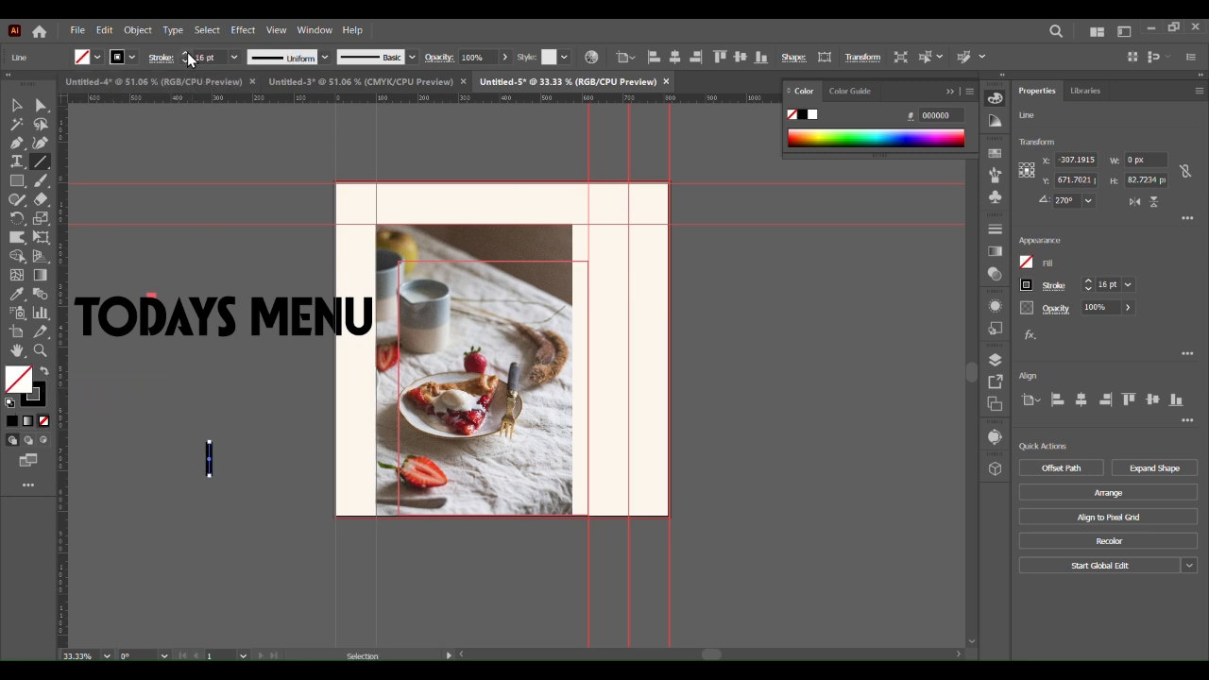
# Move the black line up between the Y and S of "TODAYS".
pyautogui.click(16, 105)
pyautogui.click(215, 482)
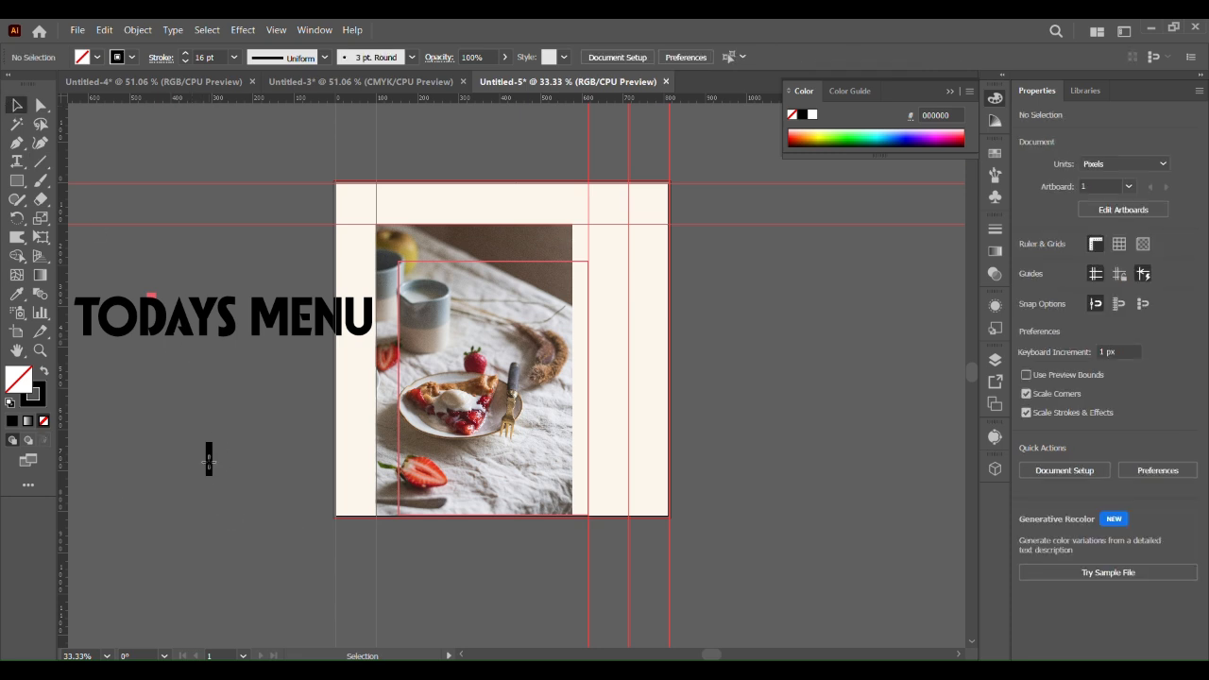
pyautogui.moveTo(217, 312); pyautogui.dragTo(217, 315)
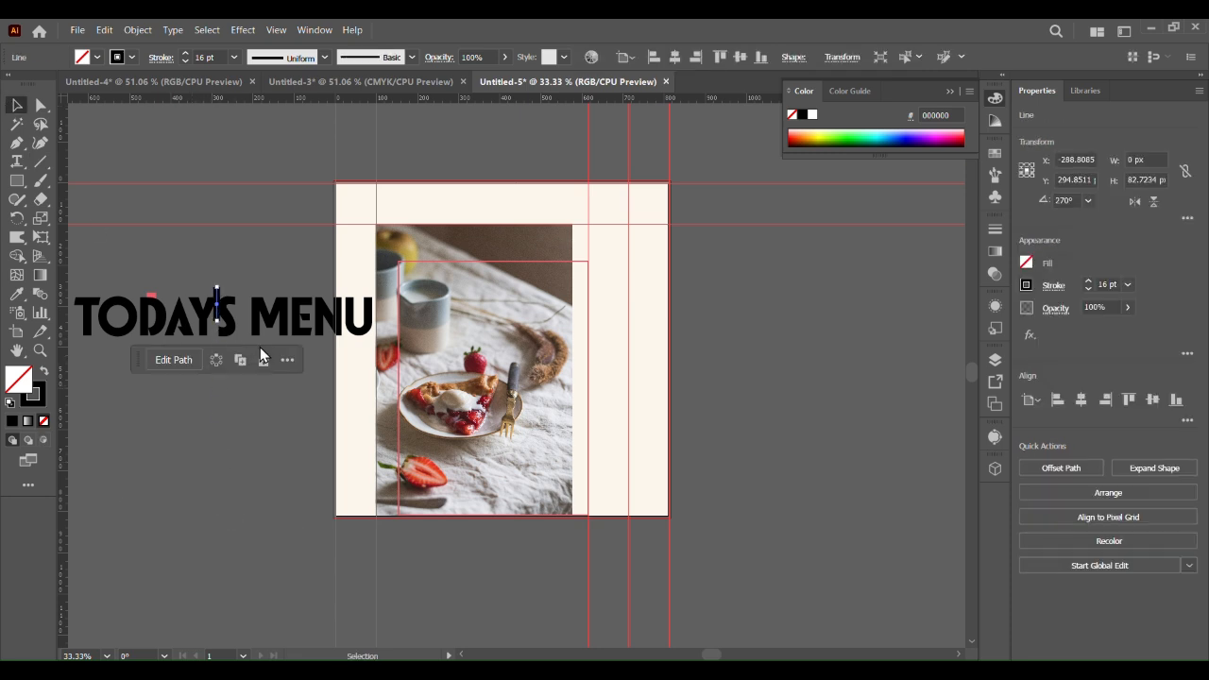
# Add a space between the Y and S of the heading and shift the text so the line sits in the gap.
pyautogui.doubleClick(212, 326)
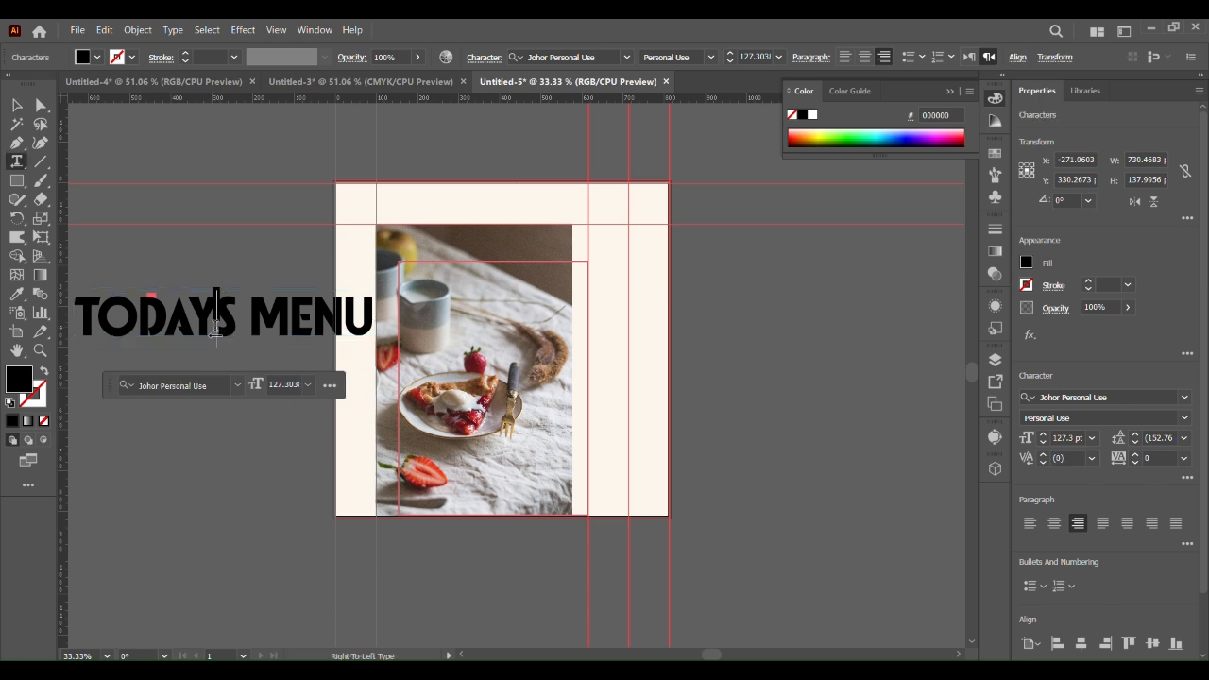
pyautogui.press('Escape')
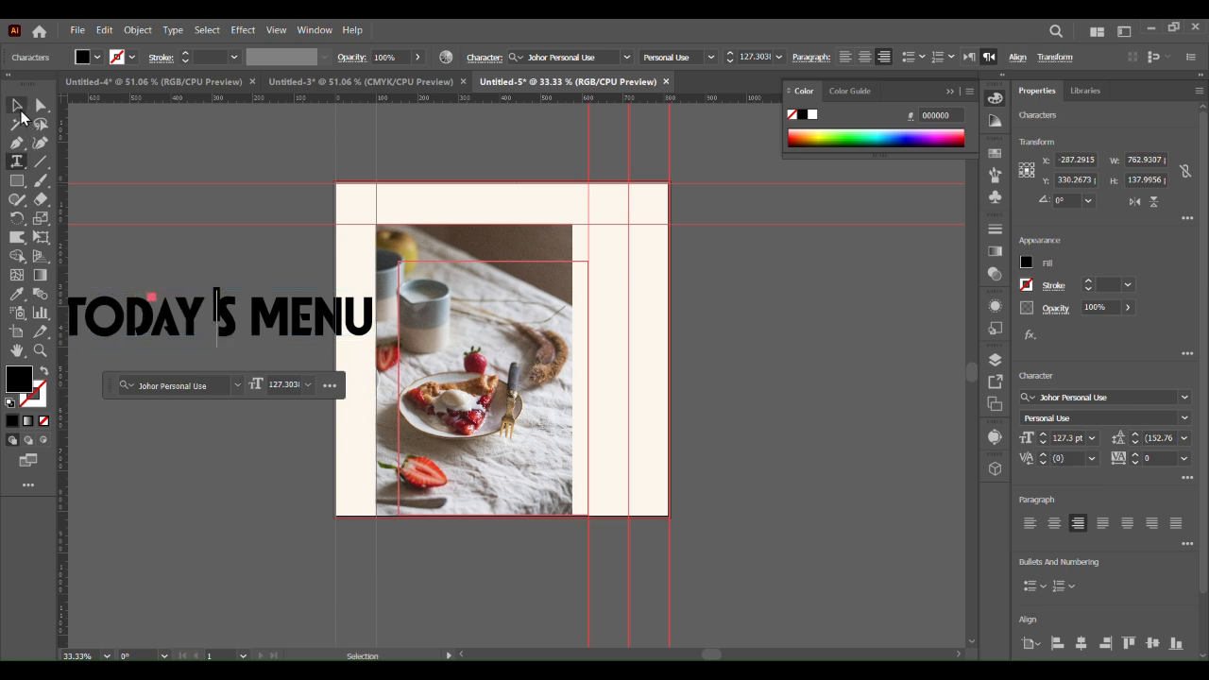
pyautogui.click(229, 481)
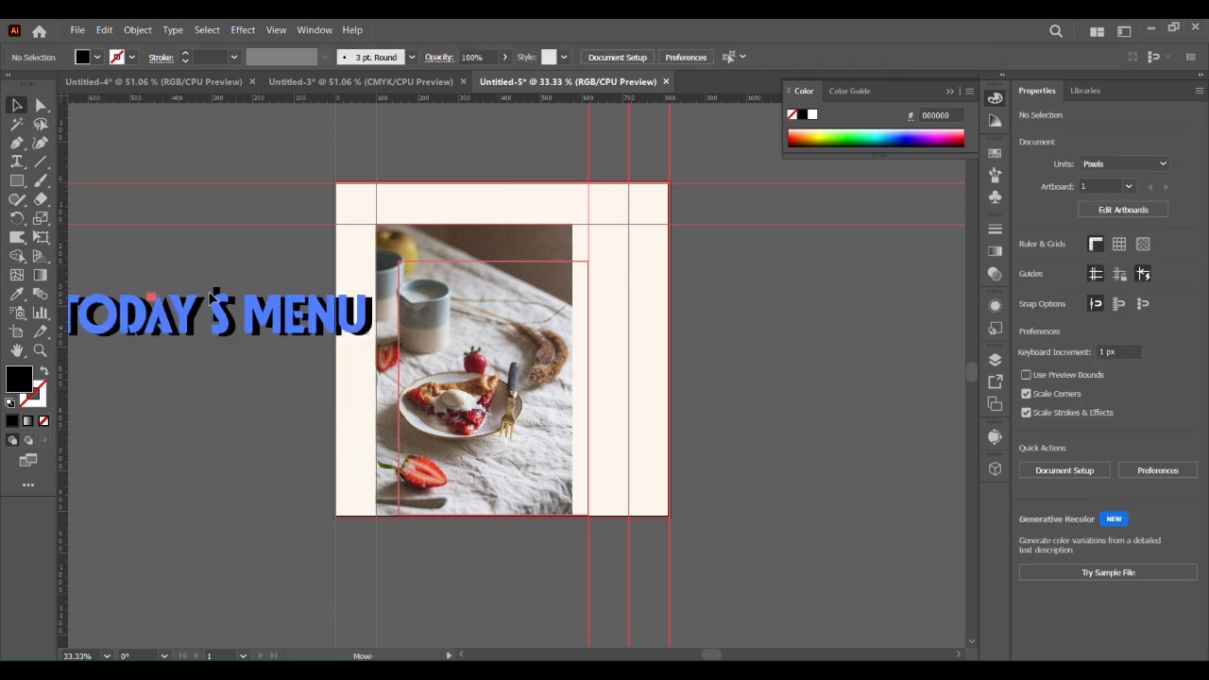
pyautogui.moveTo(217, 320); pyautogui.dragTo(220, 323)
pyautogui.click(220, 440)
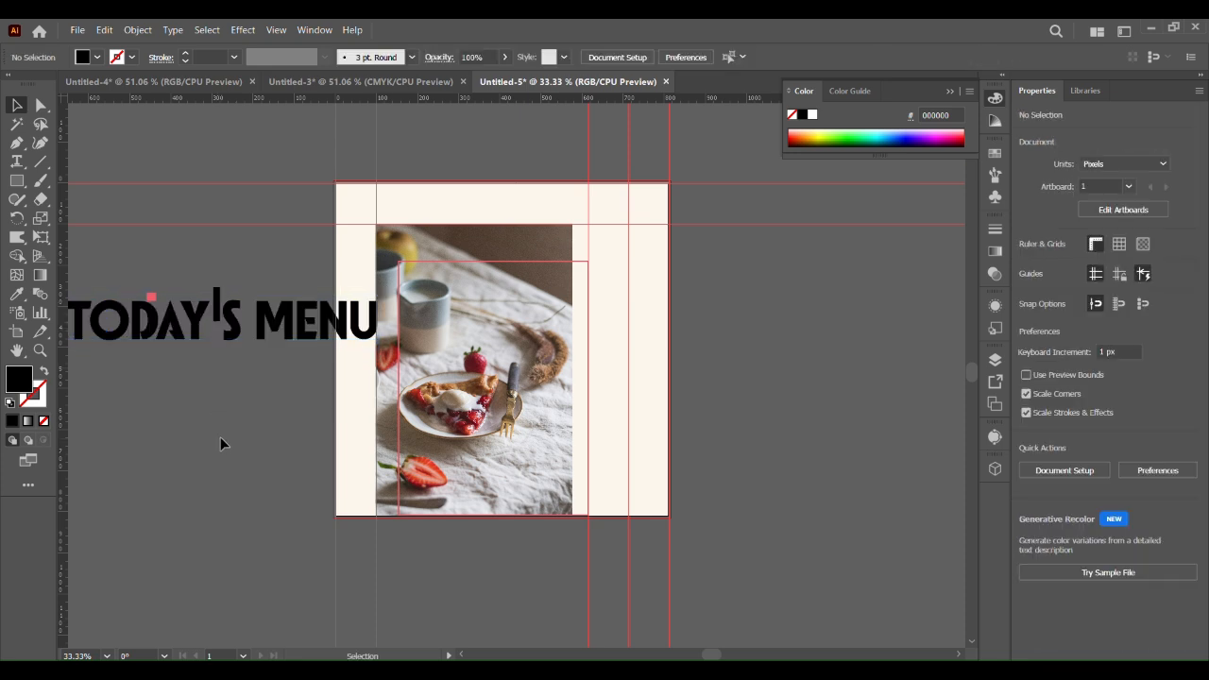
# Shorten the line between the Y and S to about 43 px by raising its lower endpoint.
pyautogui.click(216, 288)
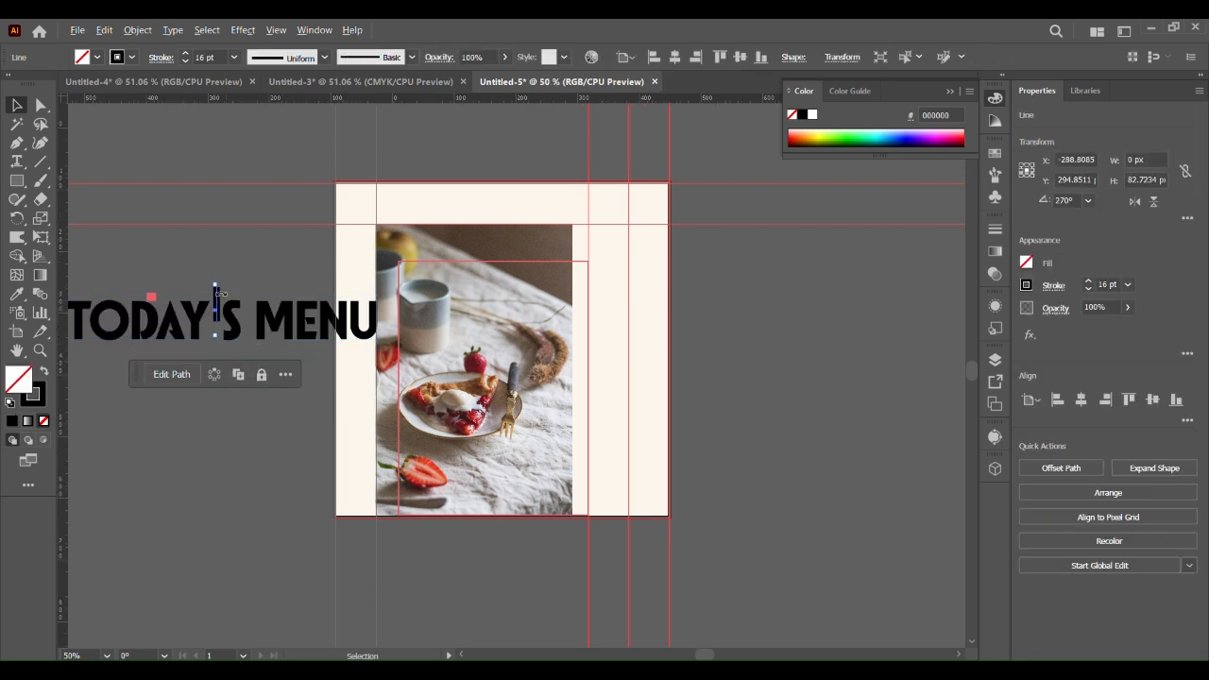
pyautogui.scroll(4, 218, 295)
pyautogui.press('a')
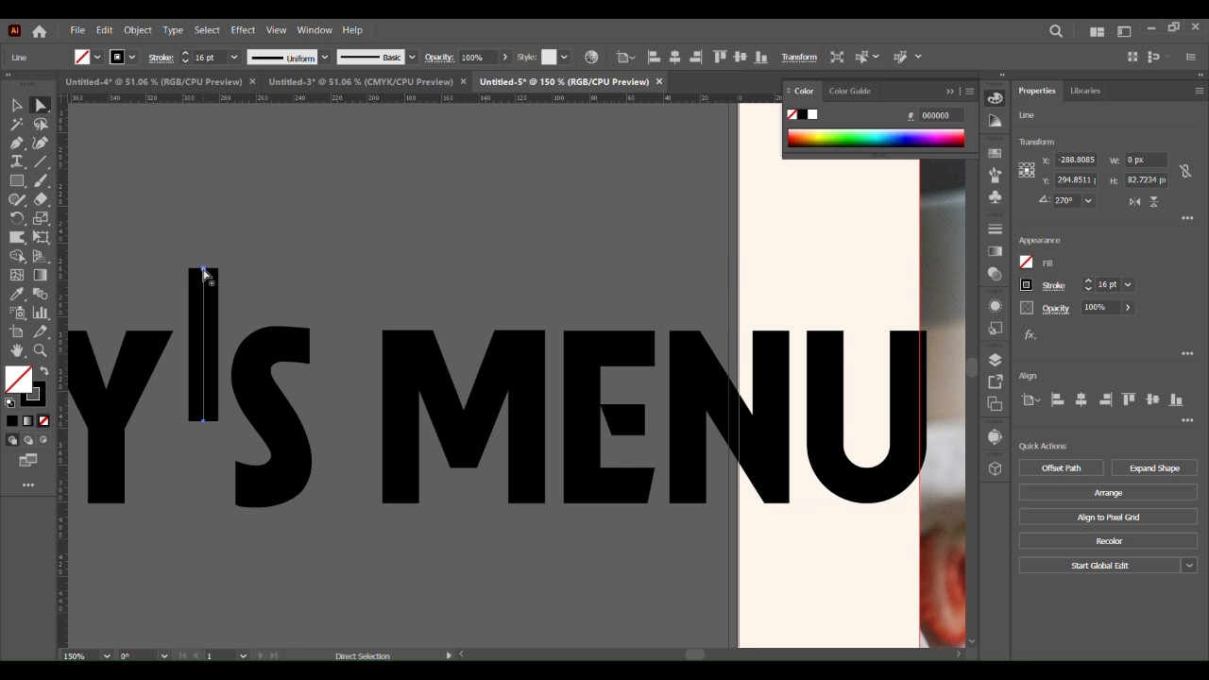
pyautogui.moveTo(202, 278); pyautogui.dragTo(201, 284)
pyautogui.click(202, 431)
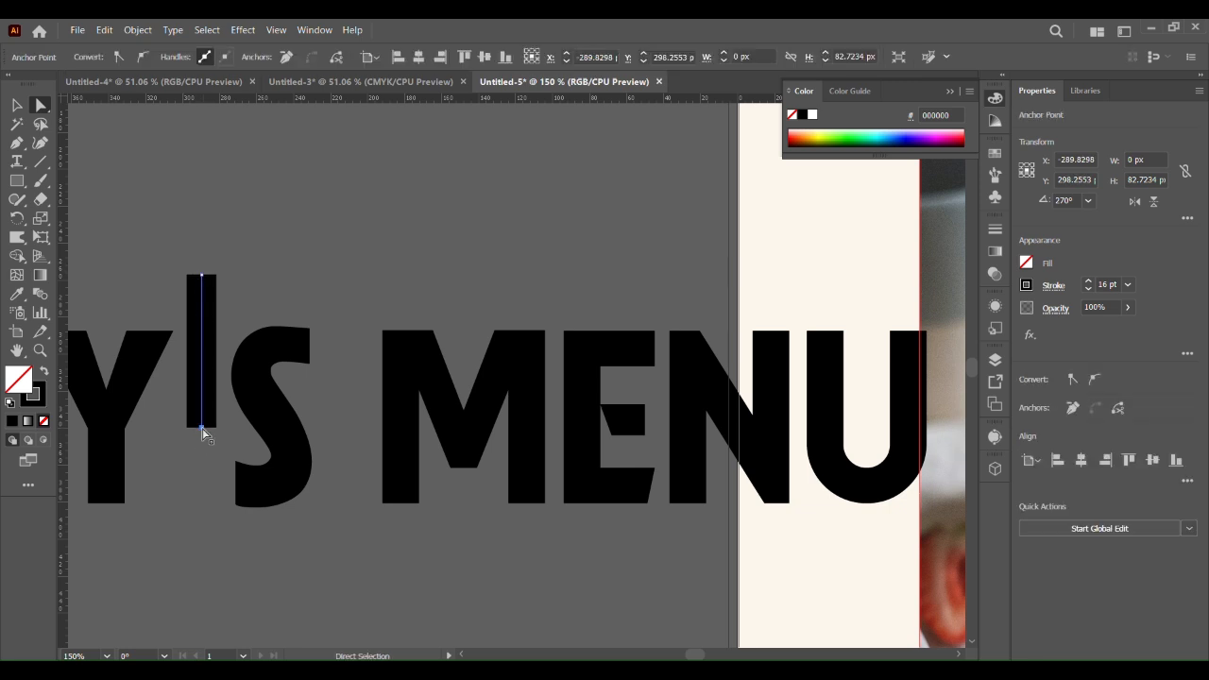
pyautogui.hotkey('ctrl', 'shift', 'a')
pyautogui.moveTo(195, 413)
pyautogui.mouseDown()
pyautogui.moveTo(205, 436)
pyautogui.moveTo(202, 326)
pyautogui.moveTo(202, 355)
pyautogui.mouseUp()
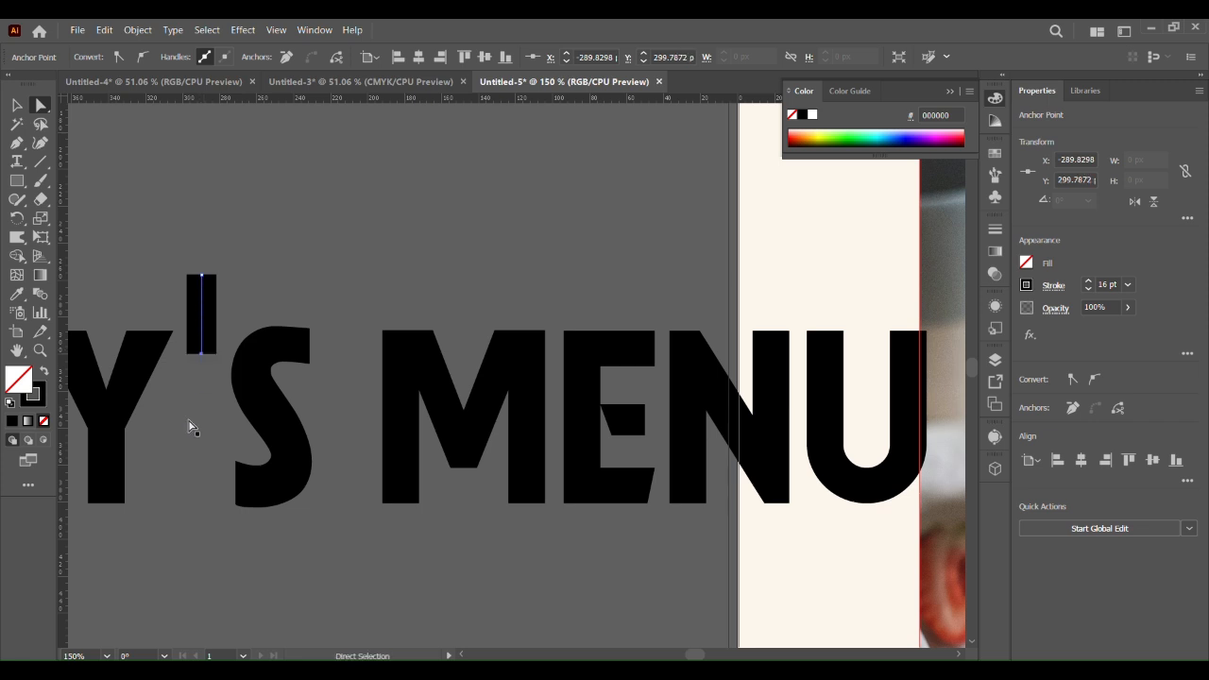
pyautogui.click(203, 302)
pyautogui.hotkey('ctrl', 'shift', 'a')
pyautogui.click(202, 323)
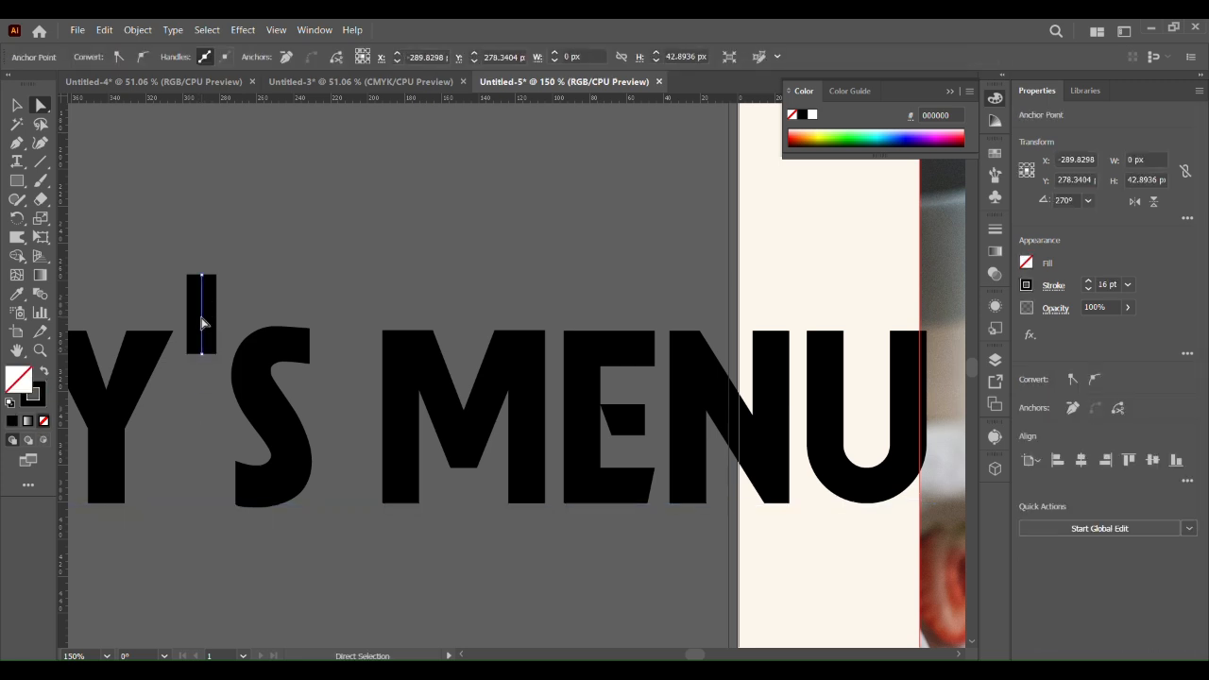
# Draw a circle about 21 px across over the upper end of the short line, with black fill and no stroke.
pyautogui.moveTo(16, 181); pyautogui.dragTo(66, 226)
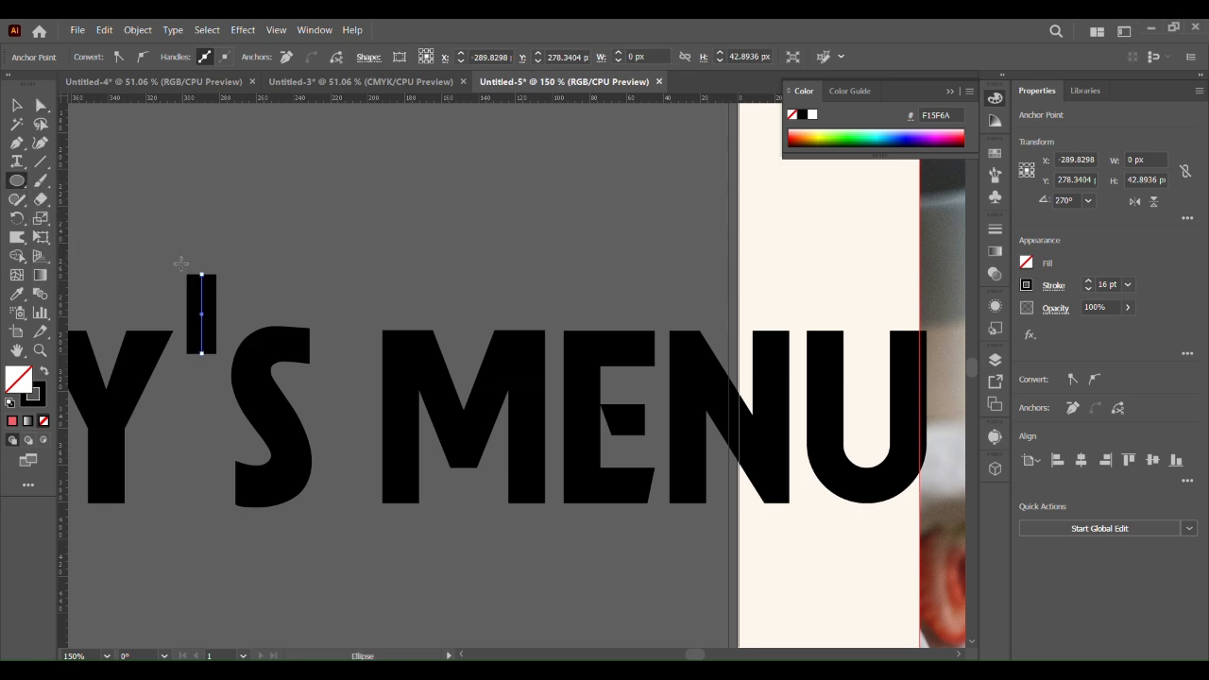
pyautogui.moveTo(219, 296); pyautogui.dragTo(218, 299)
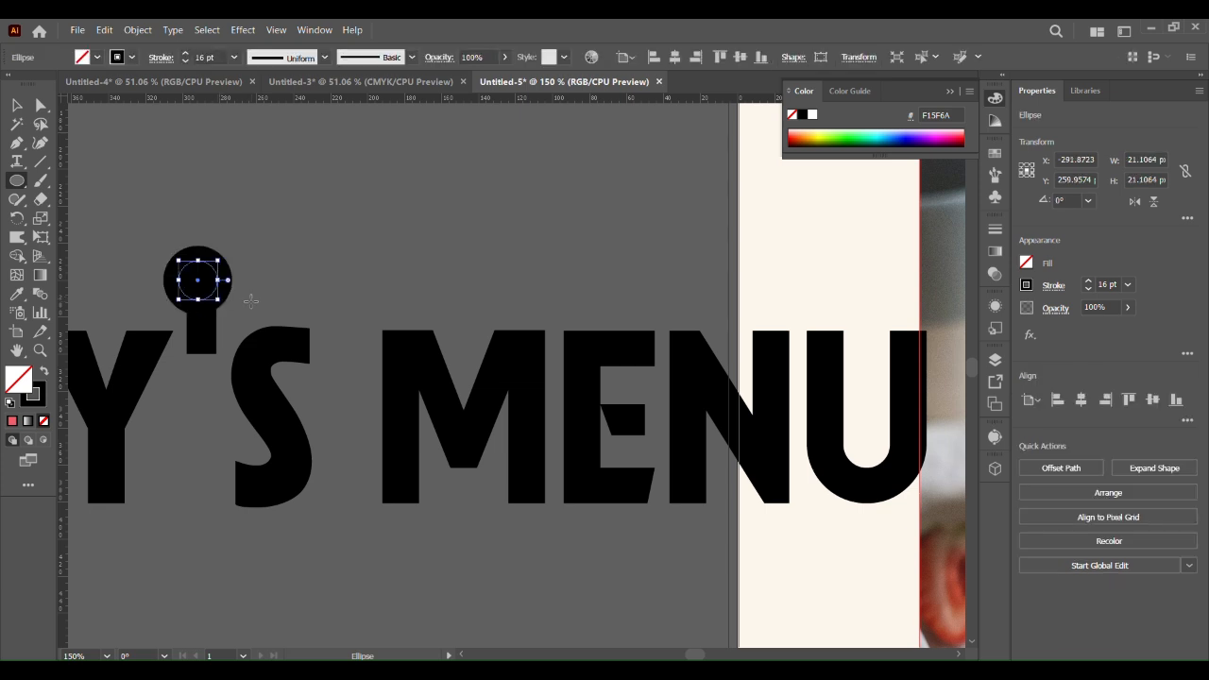
pyautogui.click(44, 371)
# Enlarge the black circle to about 33 px and centre it on the upper end of the short line.
pyautogui.click(16, 105)
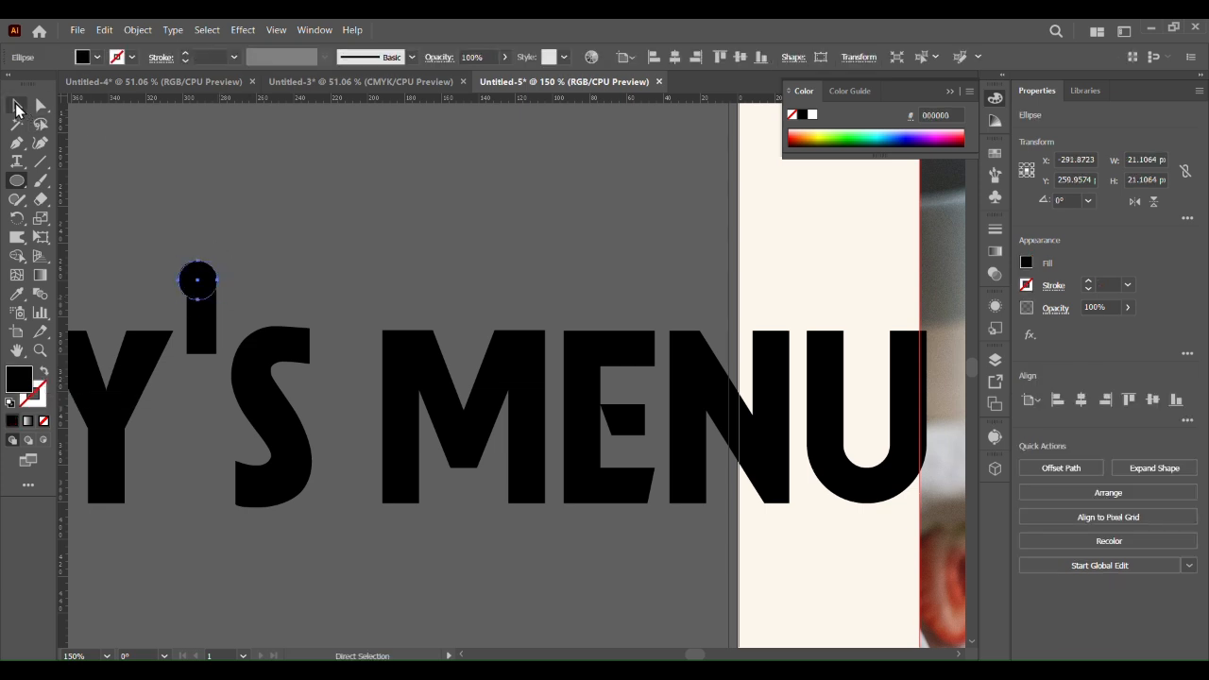
pyautogui.moveTo(221, 257); pyautogui.dragTo(230, 240)
pyautogui.click(269, 315)
pyautogui.click(213, 285)
pyautogui.click(309, 285)
# Move the heading text down, clear of the circle and line that form the apostrophe.
pyautogui.hotkey('ctrl', 'a')
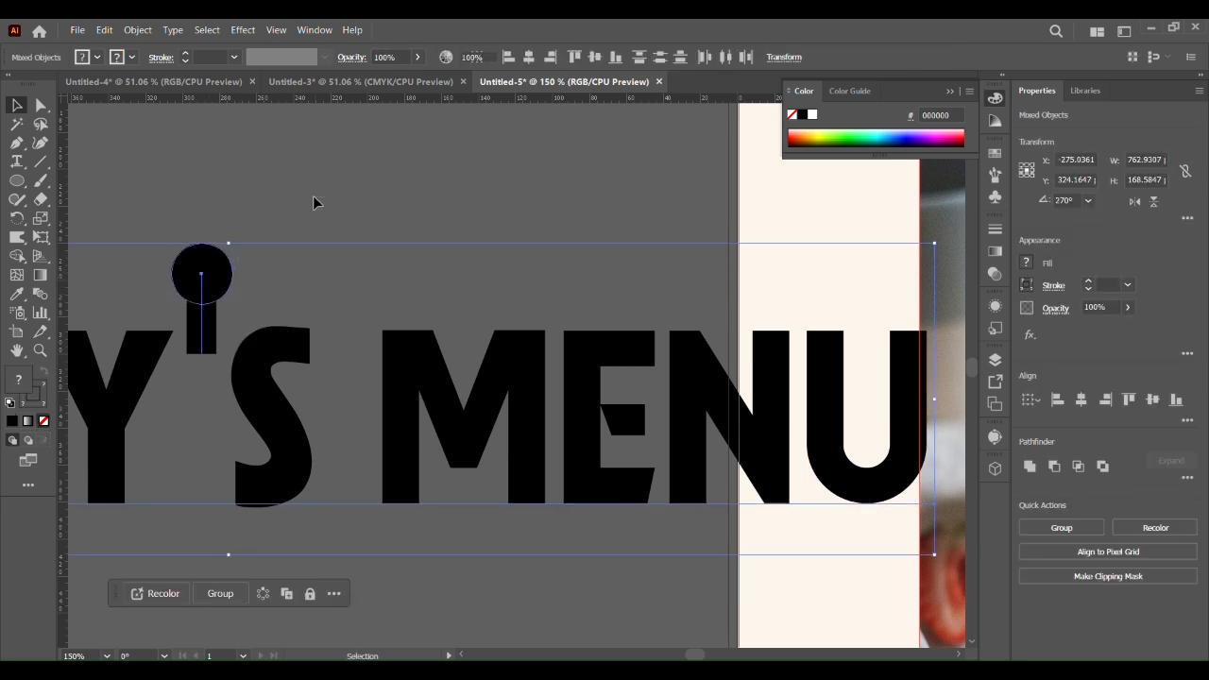
pyautogui.click(243, 263)
pyautogui.click(204, 348)
pyautogui.moveTo(205, 322); pyautogui.dragTo(206, 388)
# Expand the circle and the line so the line's stroke becomes a filled shape.
pyautogui.moveTo(158, 236); pyautogui.dragTo(252, 359)
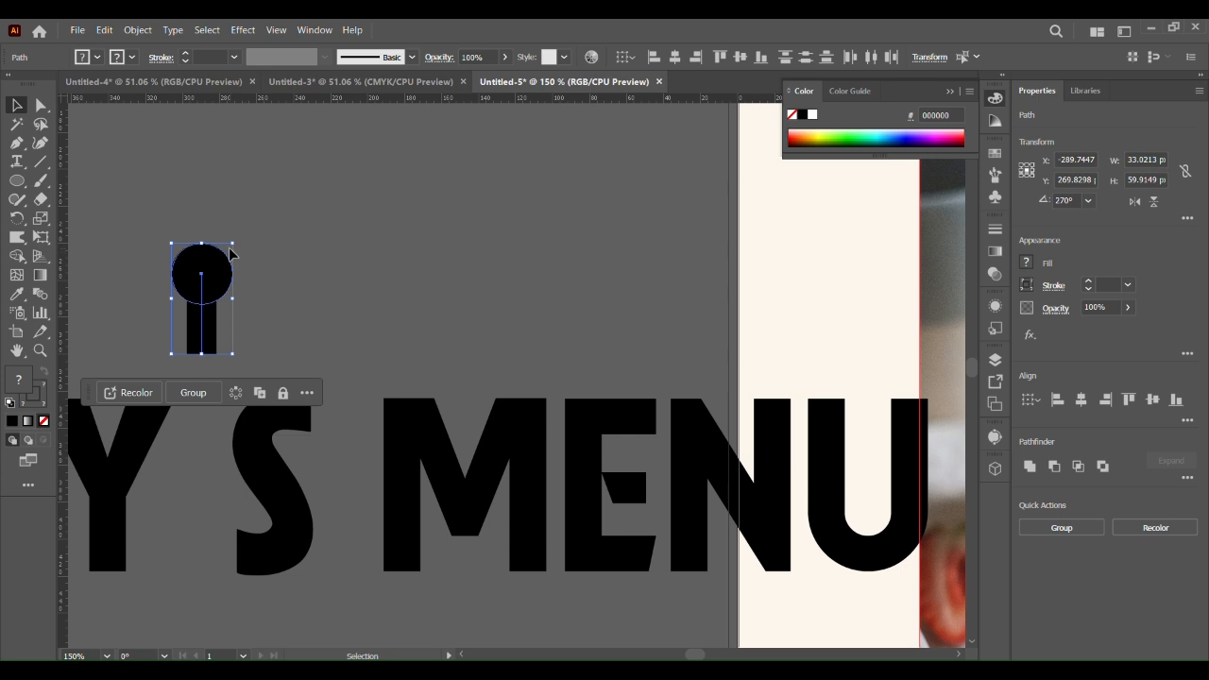
pyautogui.click(337, 262)
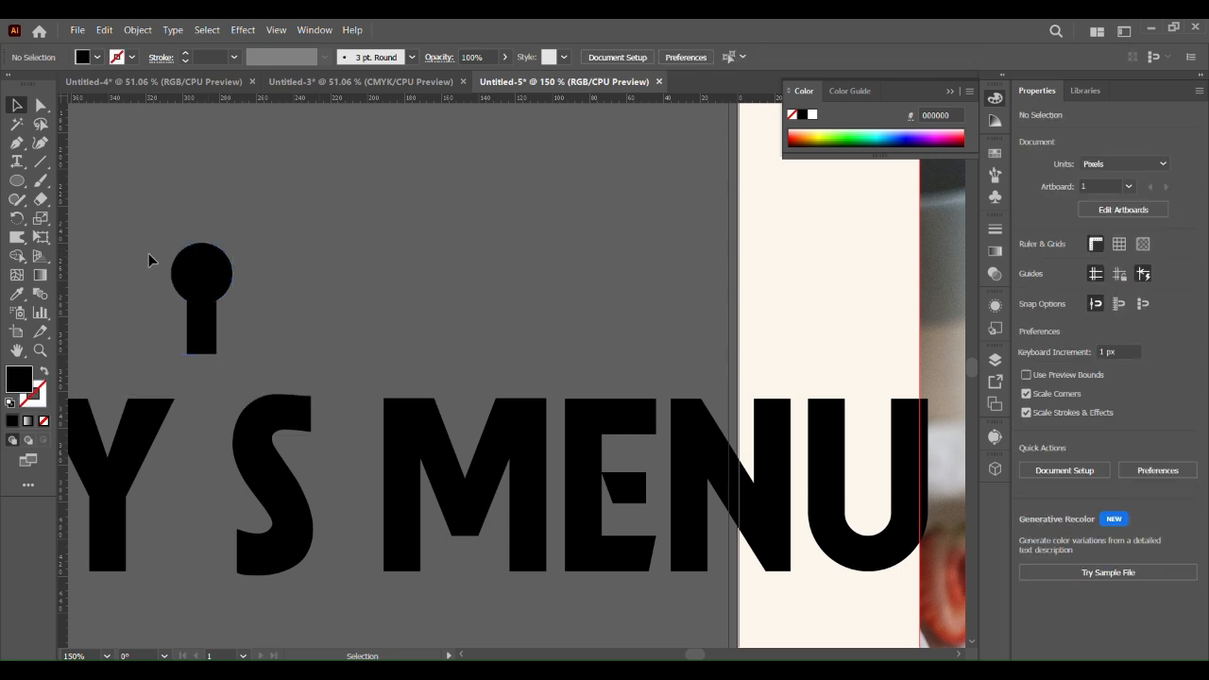
pyautogui.moveTo(148, 286); pyautogui.dragTo(247, 350)
pyautogui.click(137, 30)
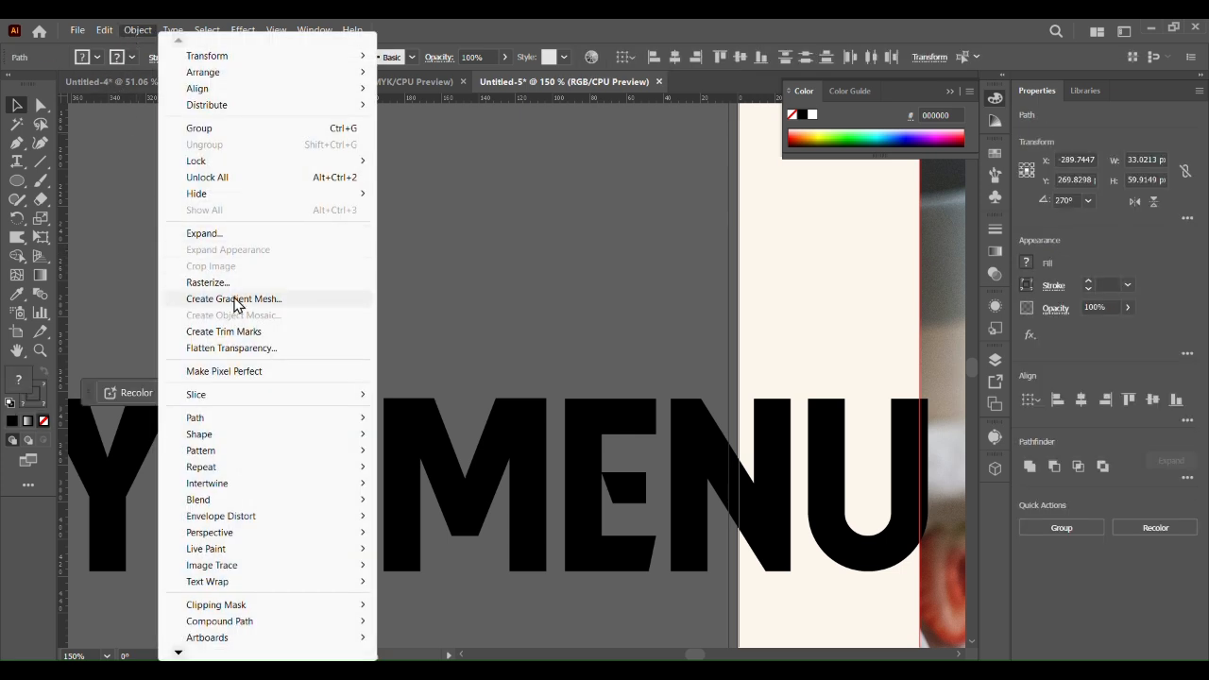
pyautogui.click(204, 233)
pyautogui.click(569, 436)
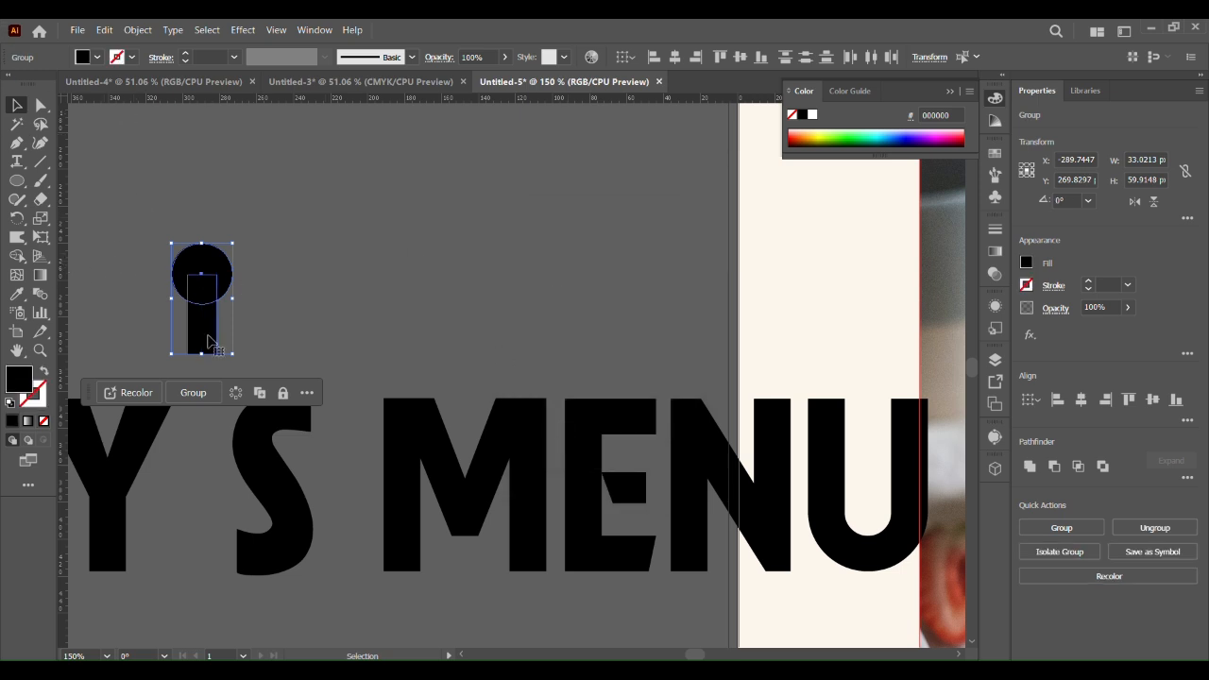
# Shift the circle slightly left so it is offset from the centre of the apostrophe's stem.
pyautogui.click(256, 284)
pyautogui.moveTo(203, 274); pyautogui.dragTo(193, 276)
pyautogui.click(398, 322)
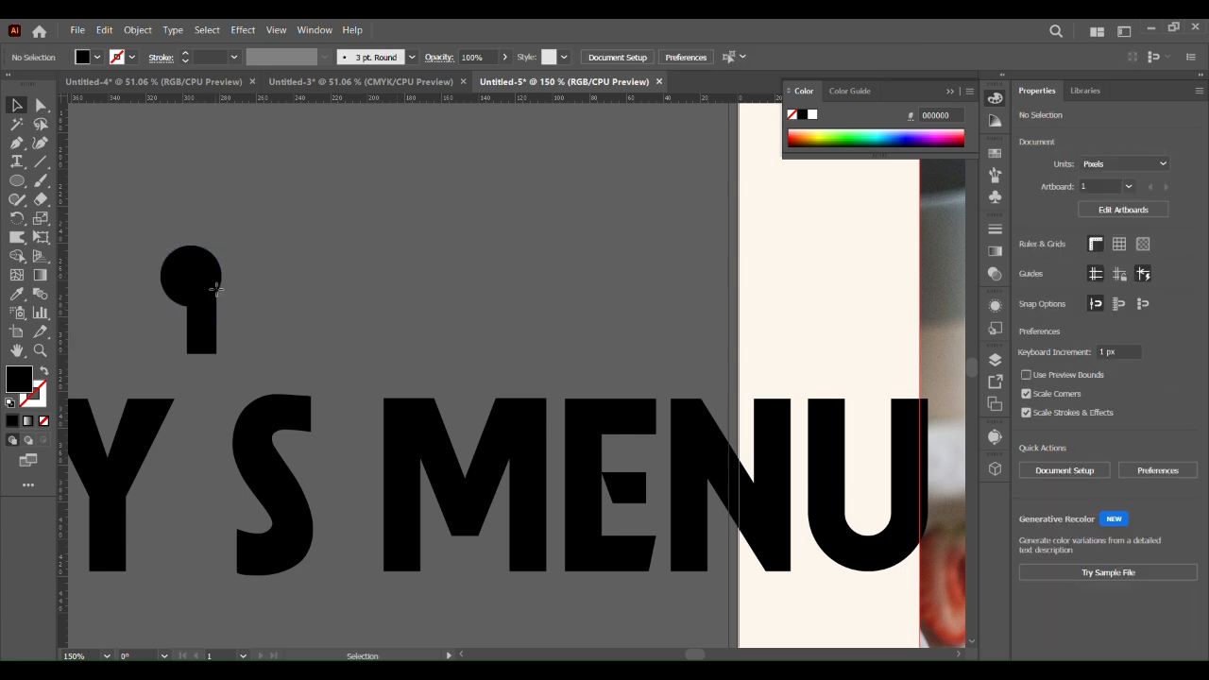
# Shear the apostrophe's rectangular stem so its lower end slants left, about 36 px wide, and move the circle onto its upper end.
pyautogui.click(217, 289)
pyautogui.click(201, 331)
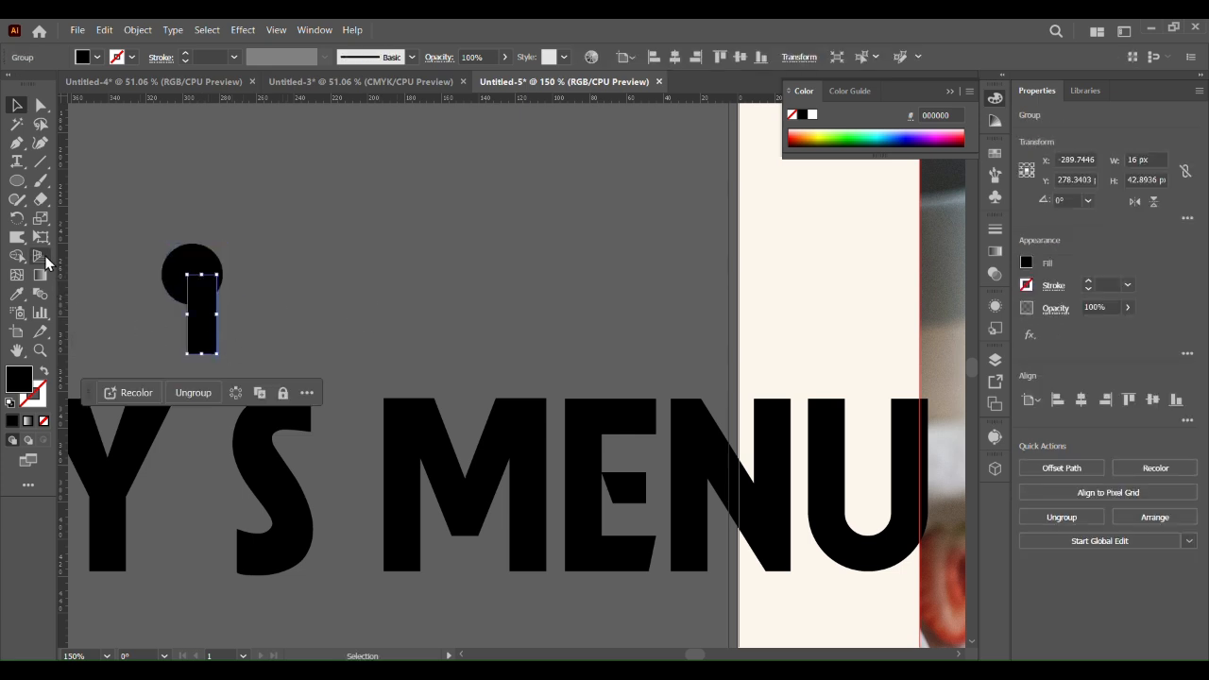
pyautogui.moveTo(40, 199); pyautogui.dragTo(76, 219)
pyautogui.click(76, 219)
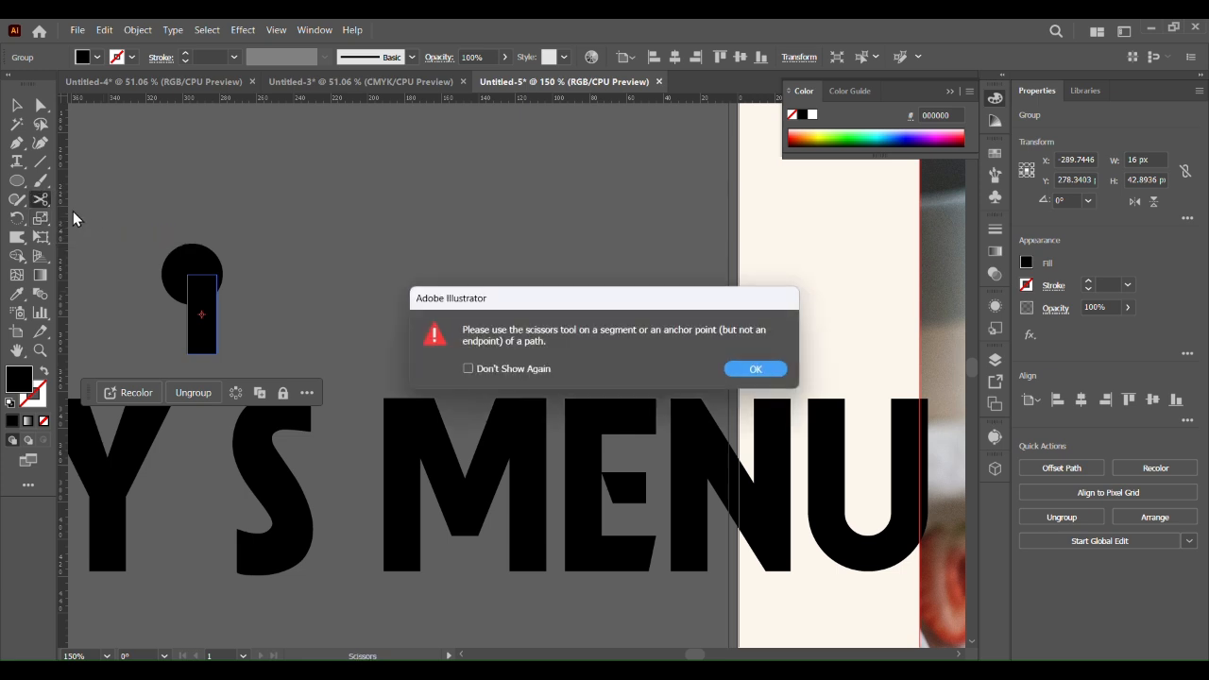
pyautogui.click(756, 368)
pyautogui.moveTo(41, 218); pyautogui.dragTo(94, 236)
pyautogui.moveTo(186, 356); pyautogui.dragTo(168, 351)
pyautogui.press('v')
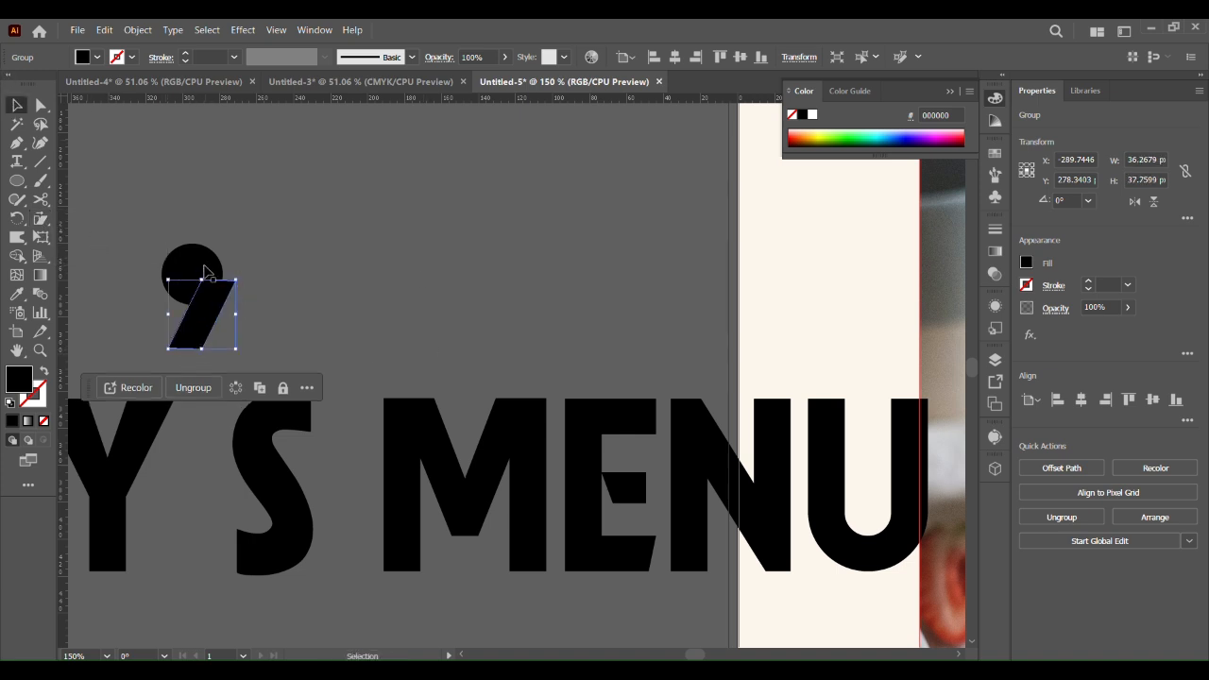
pyautogui.moveTo(219, 270); pyautogui.dragTo(220, 269)
pyautogui.click(407, 269)
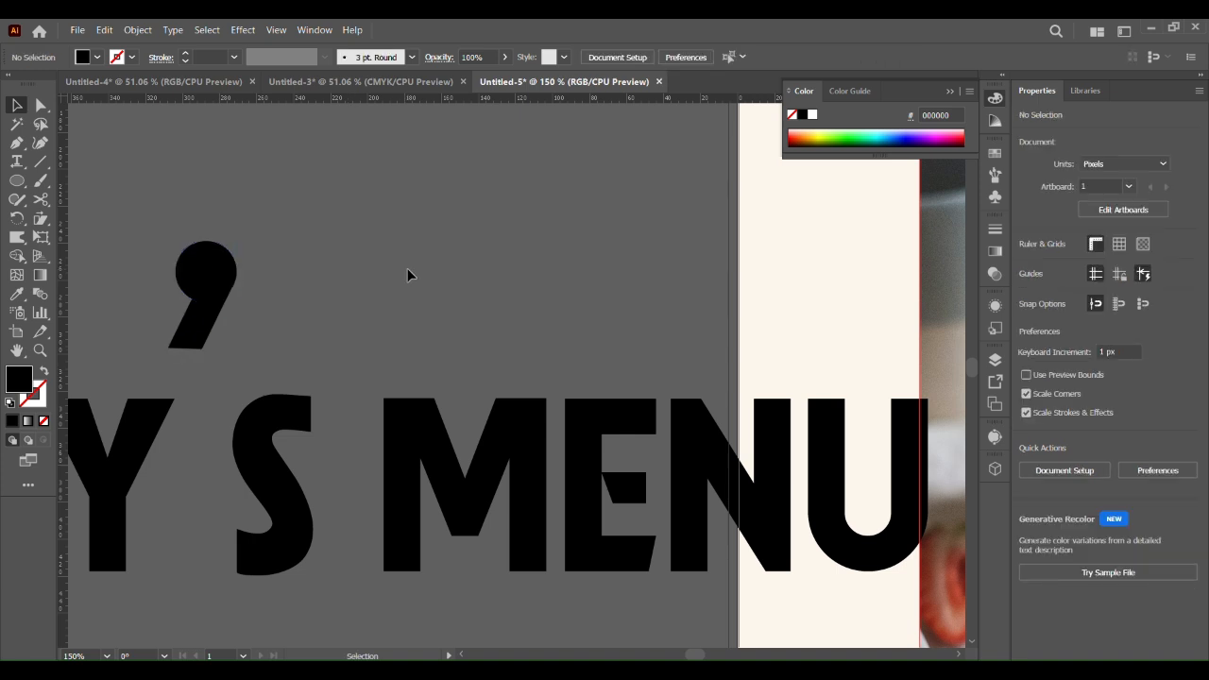
# Combine the circle and slanted stem into one apostrophe shape and place it between the Y and S of the heading.
pyautogui.moveTo(126, 216); pyautogui.dragTo(222, 367)
pyautogui.hotkey('ctrl', 'g')
pyautogui.click(493, 327)
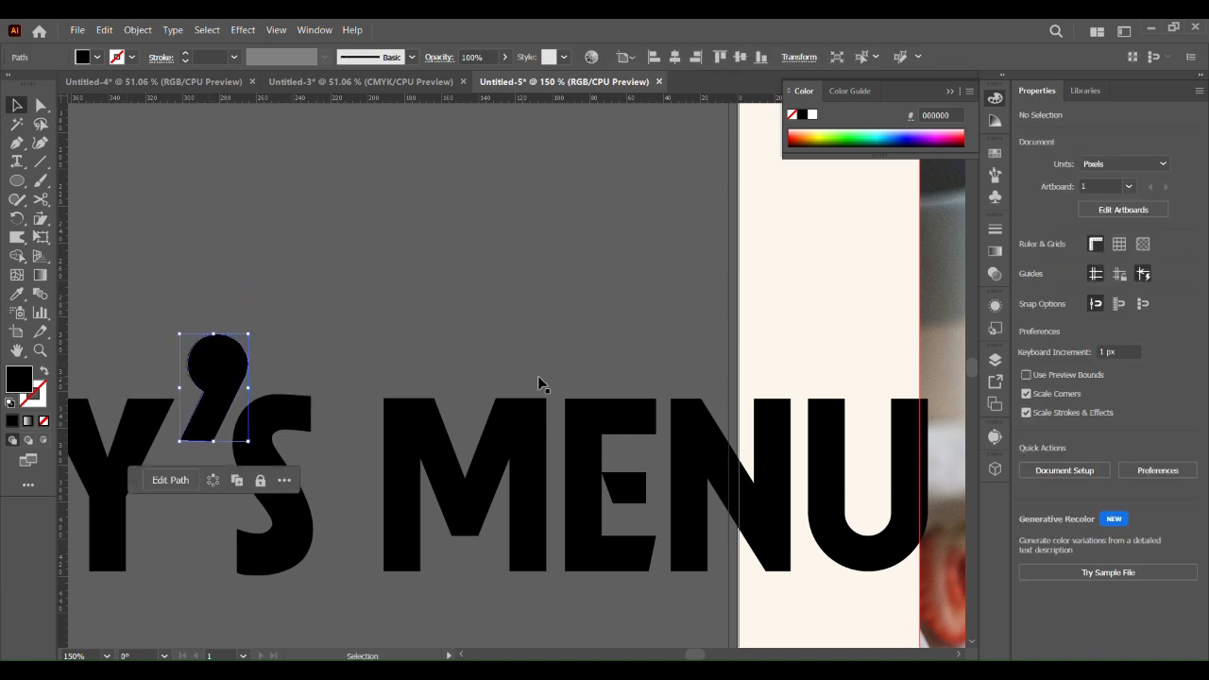
pyautogui.scroll(-4, 618, 340)
pyautogui.click(509, 476)
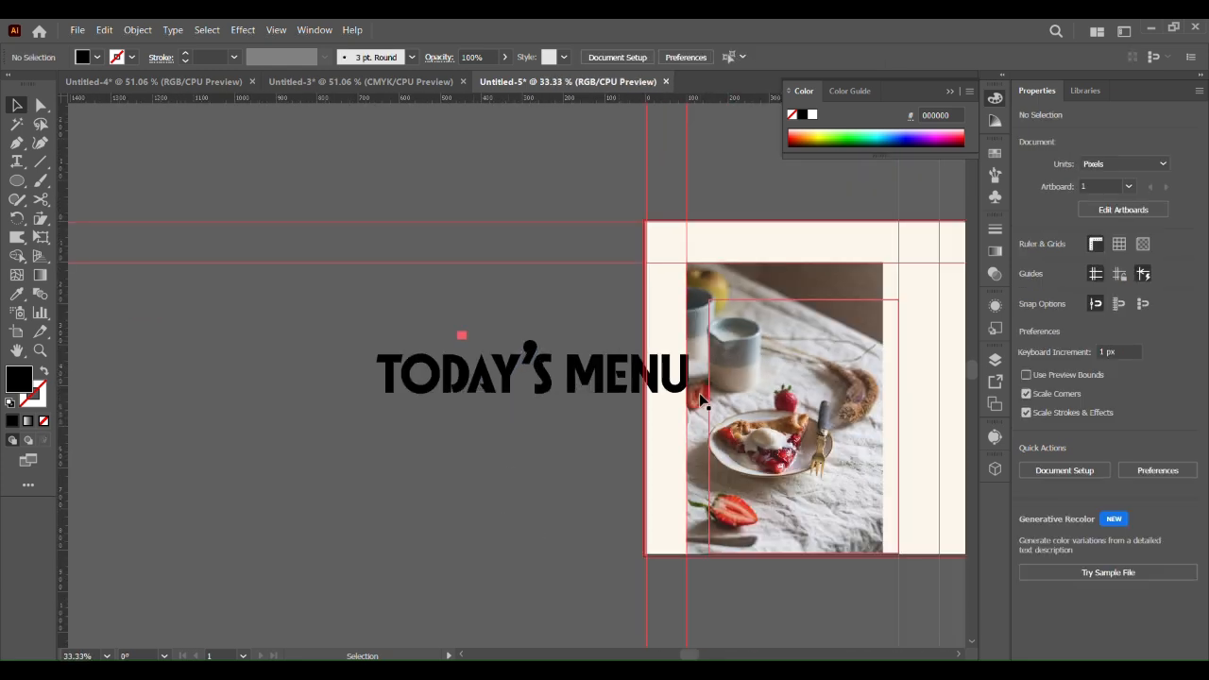
# Try grouping the heading text with the apostrophe, and release the group again.
pyautogui.moveTo(336, 360); pyautogui.dragTo(621, 391)
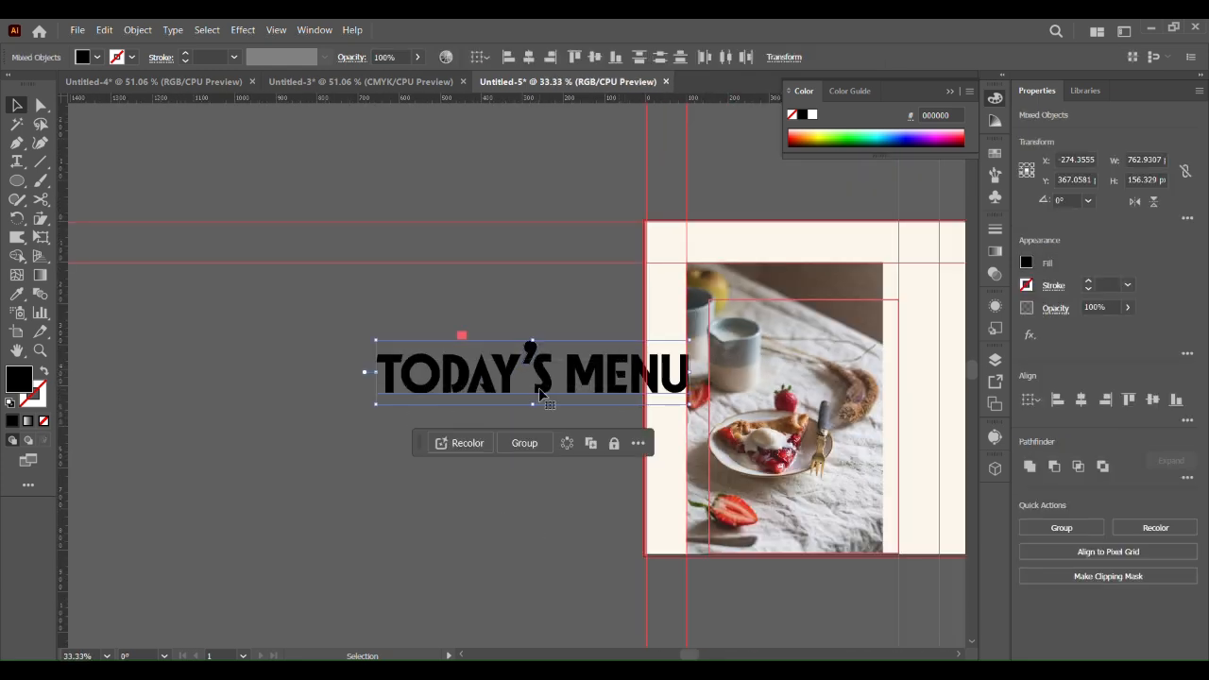
pyautogui.click(143, 30)
pyautogui.rightClick(567, 376)
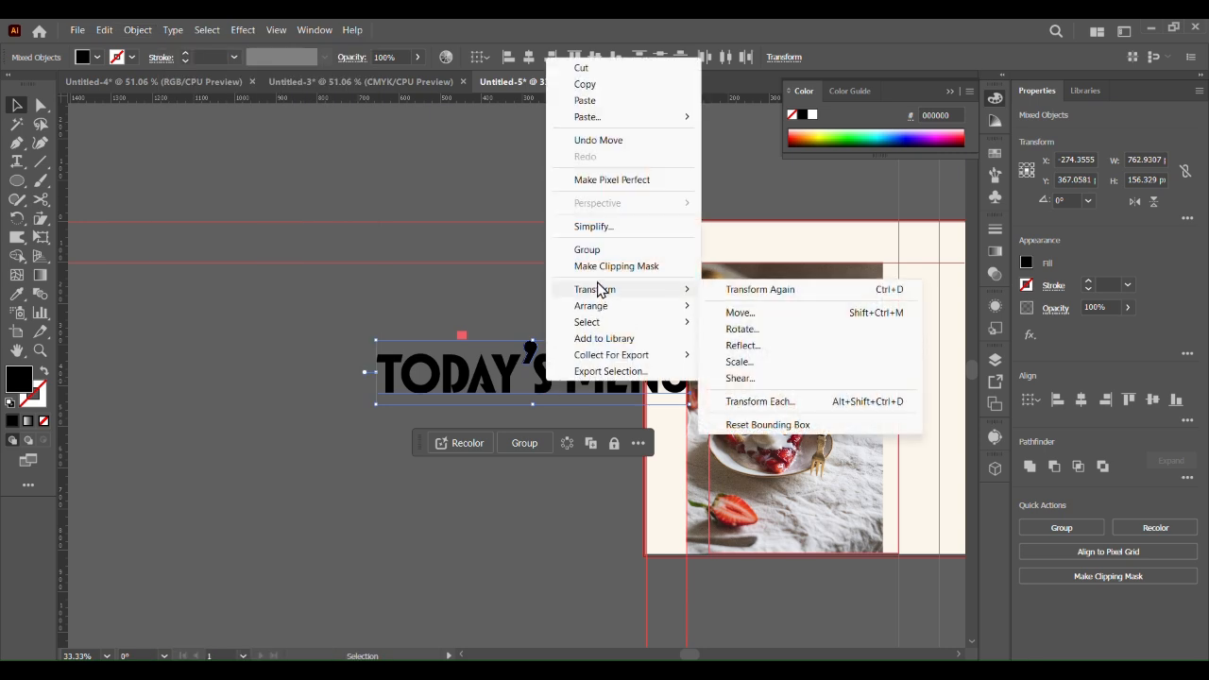
pyautogui.click(506, 441)
pyautogui.click(475, 398)
pyautogui.rightClick(475, 391)
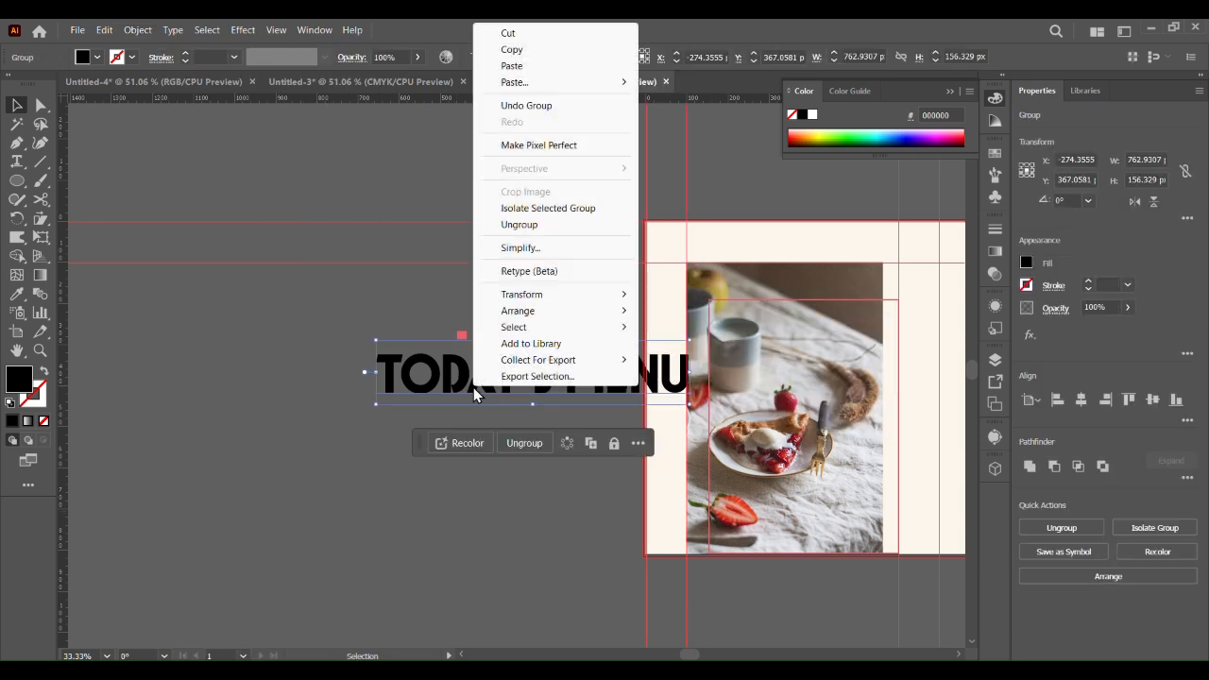
pyautogui.click(472, 470)
pyautogui.click(397, 391)
pyautogui.rightClick(390, 389)
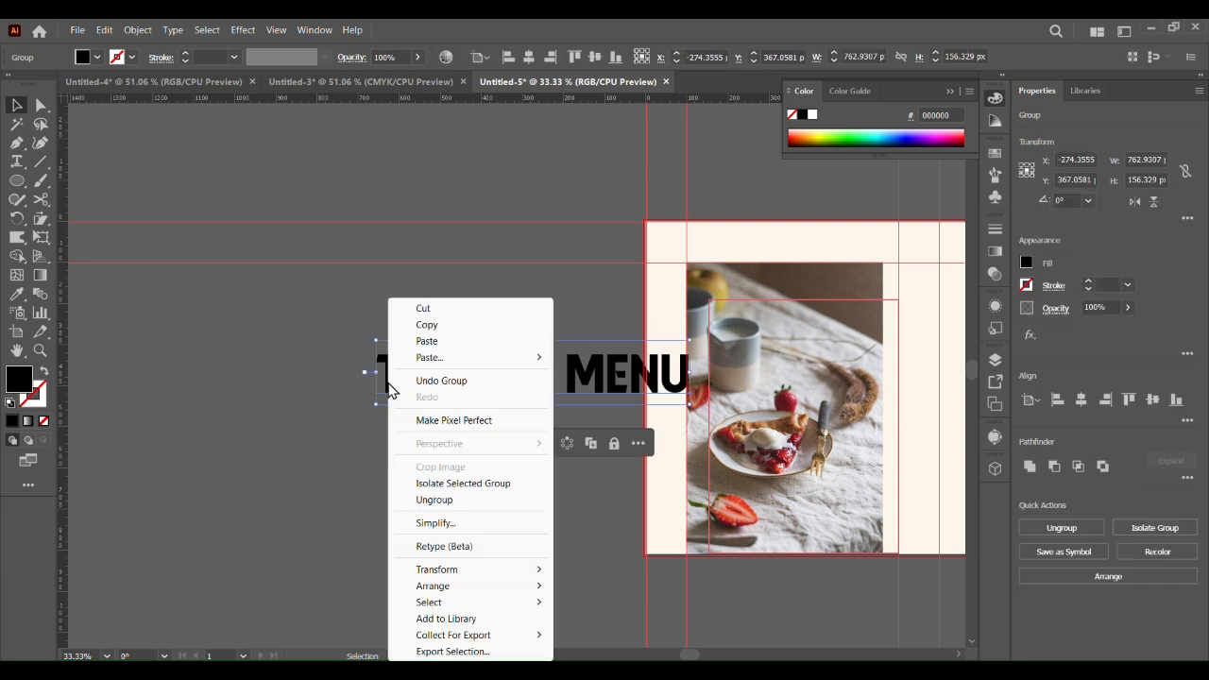
pyautogui.click(342, 381)
pyautogui.moveTo(526, 350); pyautogui.dragTo(468, 409)
pyautogui.moveTo(449, 524); pyautogui.dragTo(449, 525)
pyautogui.rightClick(478, 432)
pyautogui.click(513, 552)
pyautogui.click(424, 459)
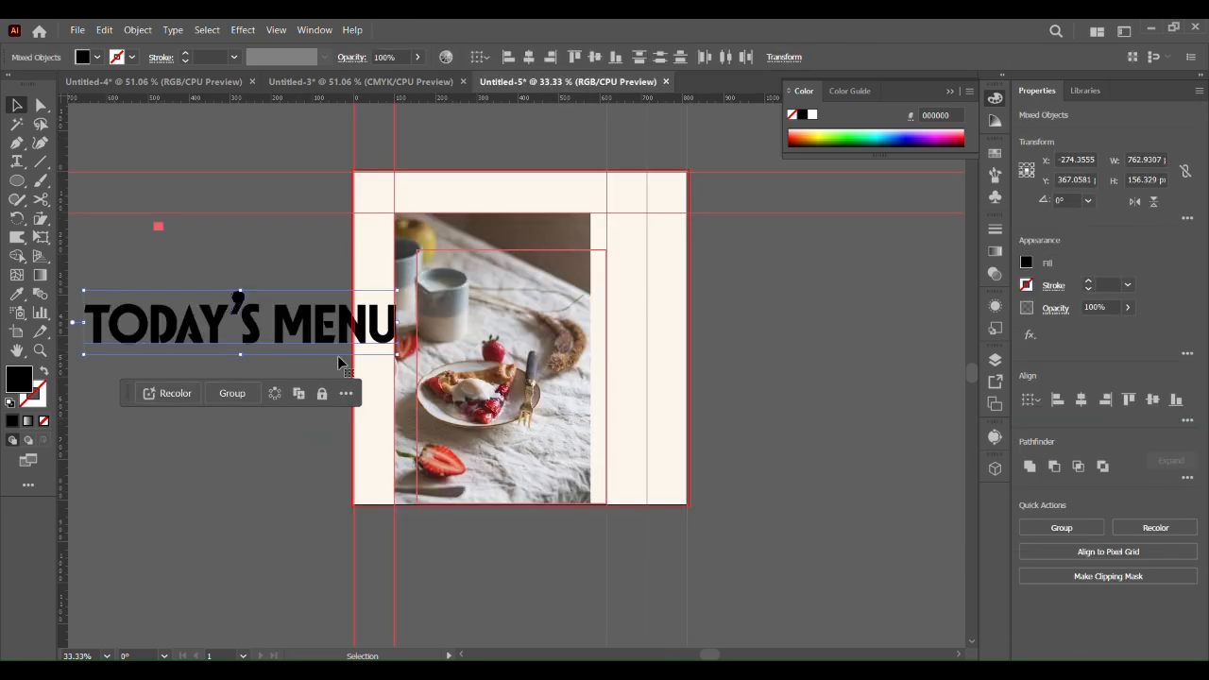
# Rotate the heading and its apostrophe to 90° so they read upward, and move them over the artboard's left margin.
pyautogui.moveTo(397, 359); pyautogui.dragTo(315, 189)
pyautogui.moveTo(233, 287); pyautogui.dragTo(377, 333)
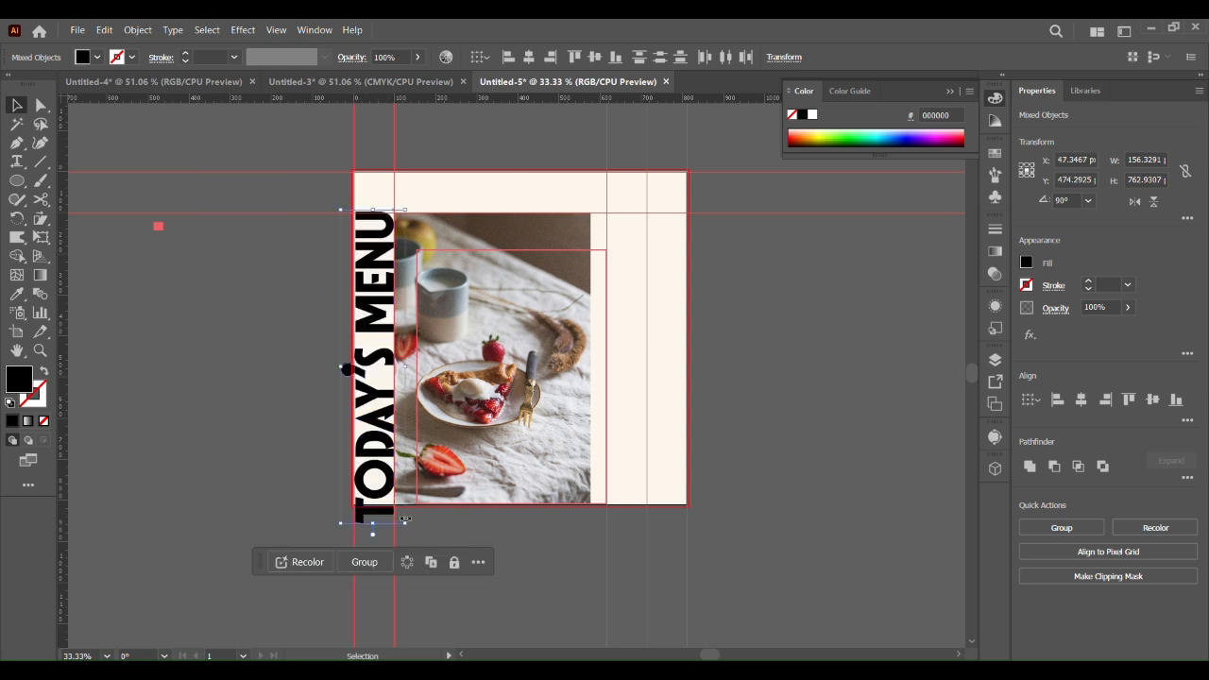
# Scale the vertical heading to about 100 by 490 px and place it between the artboard's left edge and the photo.
pyautogui.moveTo(374, 526); pyautogui.dragTo(381, 437)
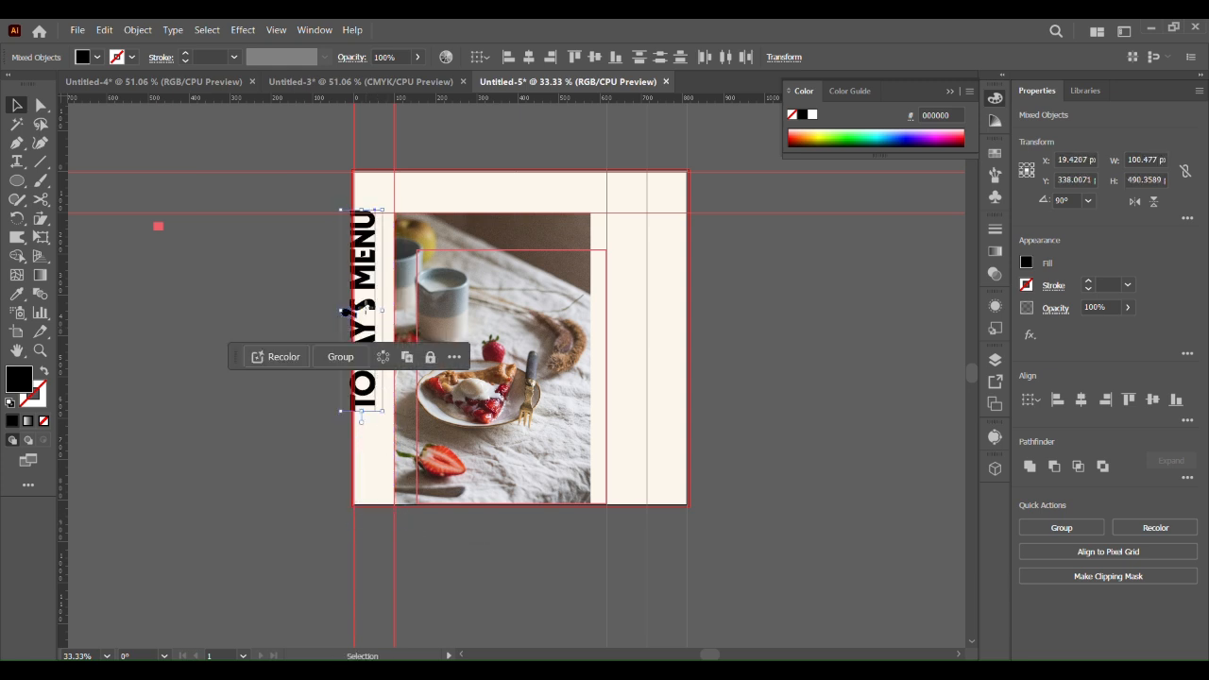
pyautogui.moveTo(373, 315); pyautogui.dragTo(385, 362)
pyautogui.moveTo(385, 363); pyautogui.dragTo(386, 362)
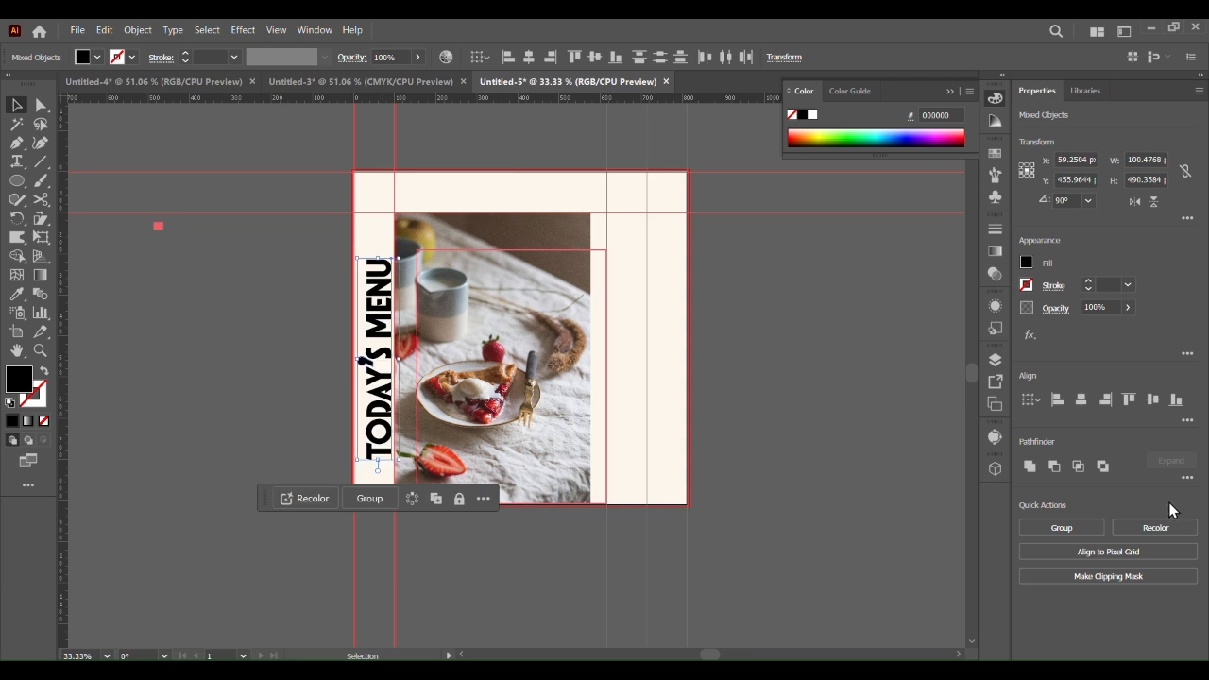
pyautogui.click(951, 91)
pyautogui.click(453, 337)
pyautogui.click(381, 329)
pyautogui.rightClick(382, 328)
pyautogui.moveTo(406, 451)
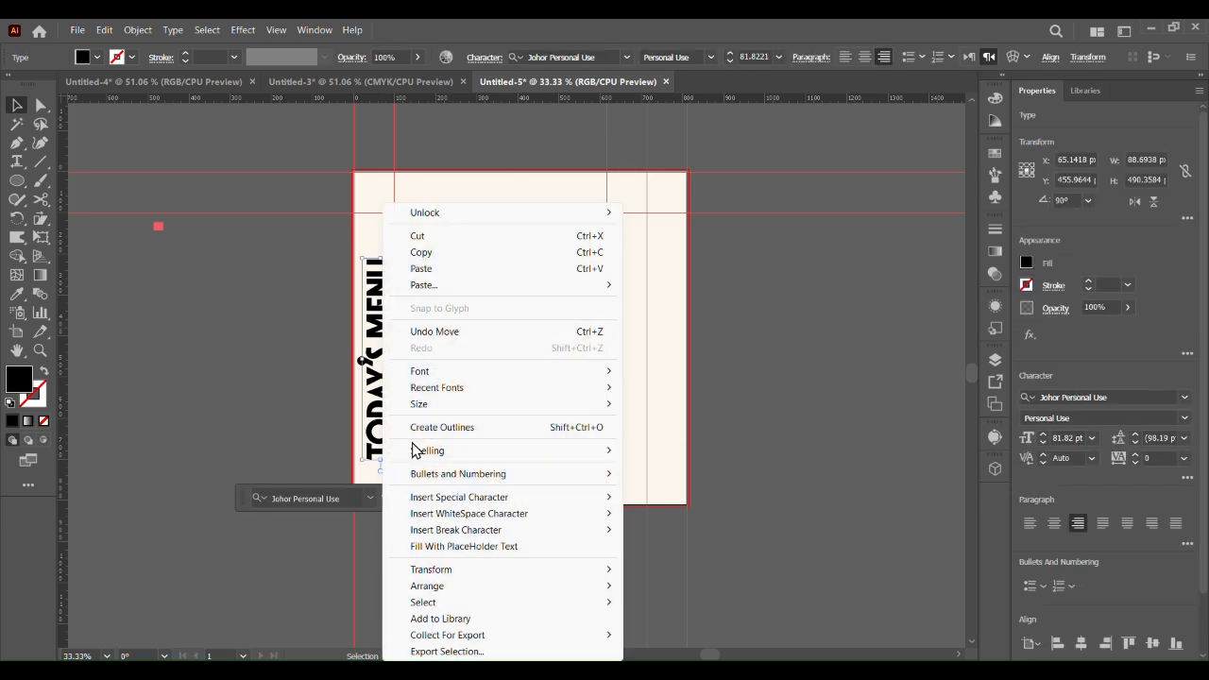
pyautogui.click(794, 435)
# Widen the heading text's tracking to 165 and move it up so its end sits near the photo's top edge.
pyautogui.click(387, 440)
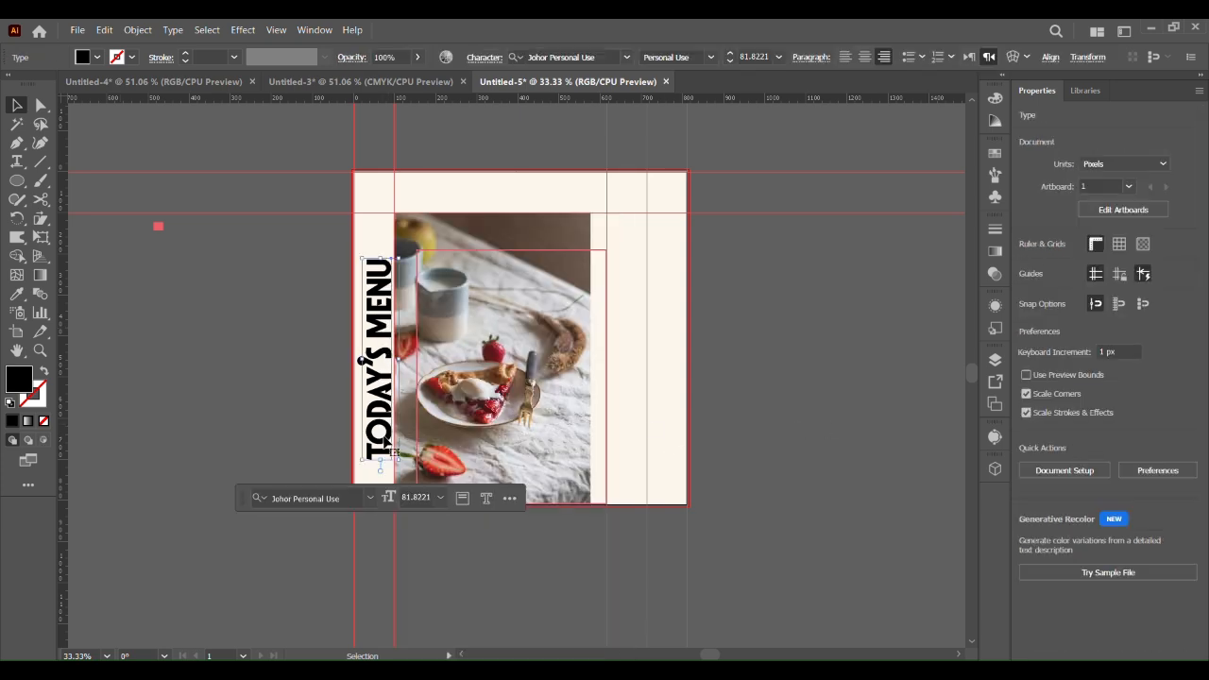
pyautogui.click(1134, 455)
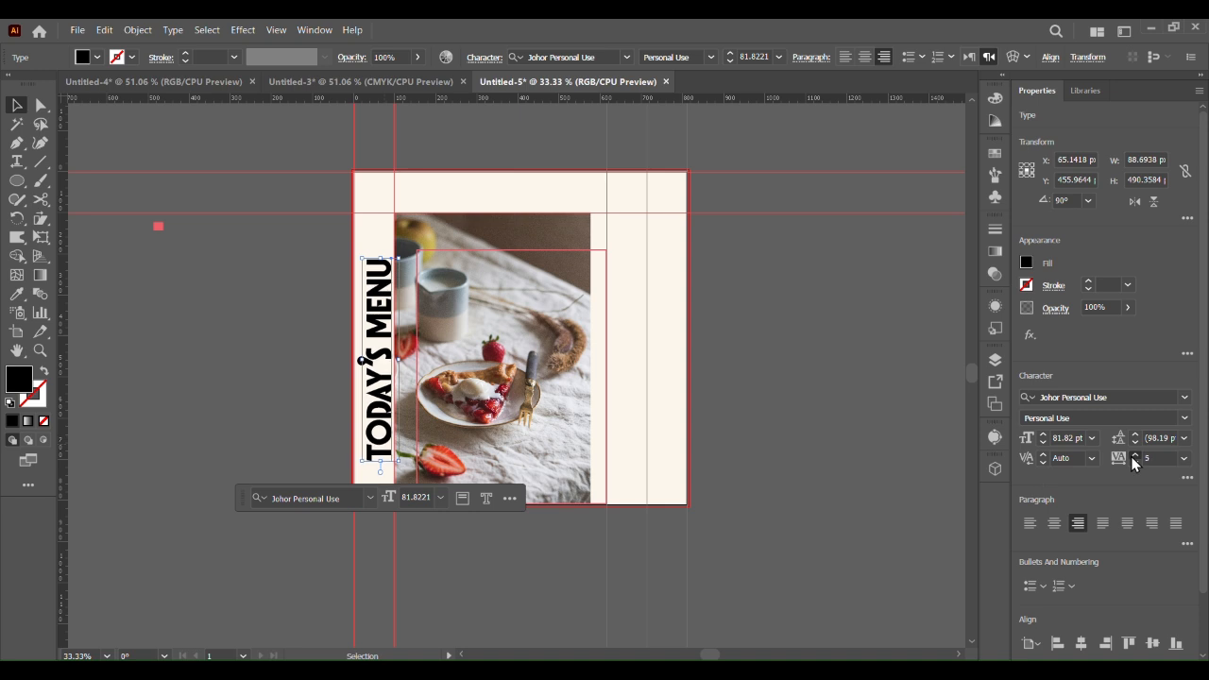
pyautogui.click(1135, 454)
pyautogui.click(1137, 453)
pyautogui.click(1137, 452)
pyautogui.click(1138, 453)
pyautogui.click(1137, 453)
pyautogui.click(1136, 453)
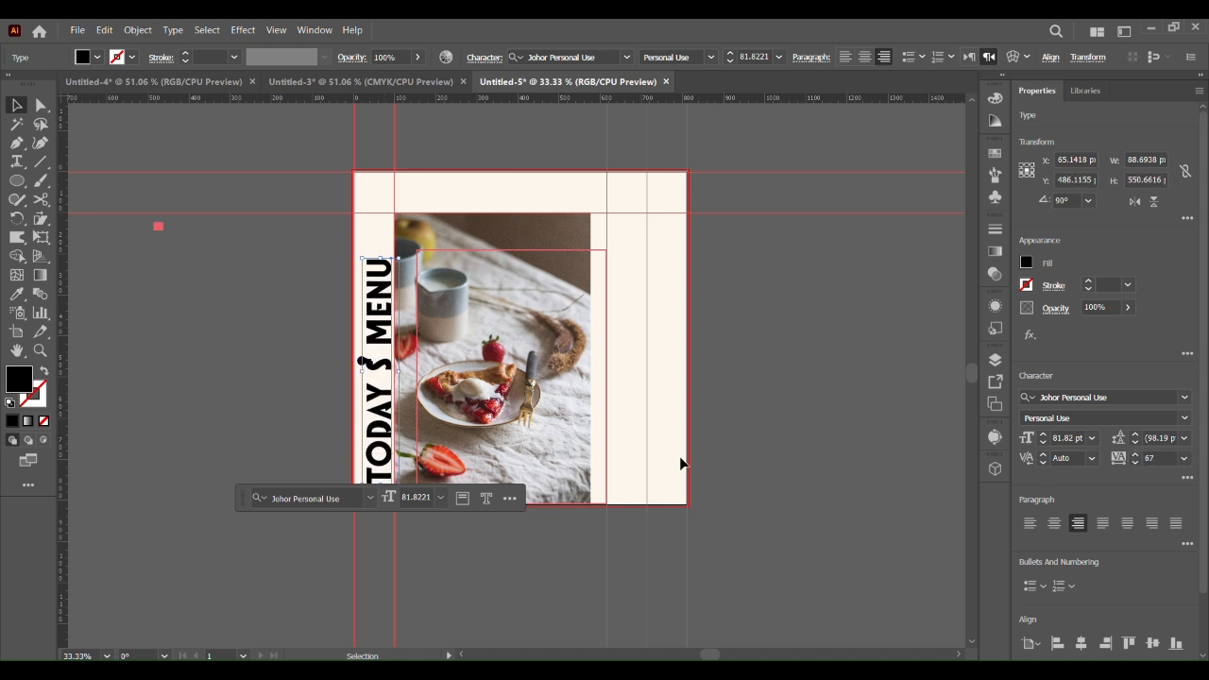
pyautogui.moveTo(381, 300); pyautogui.dragTo(380, 257)
pyautogui.moveTo(1131, 453); pyautogui.dragTo(1134, 453)
pyautogui.click(859, 556)
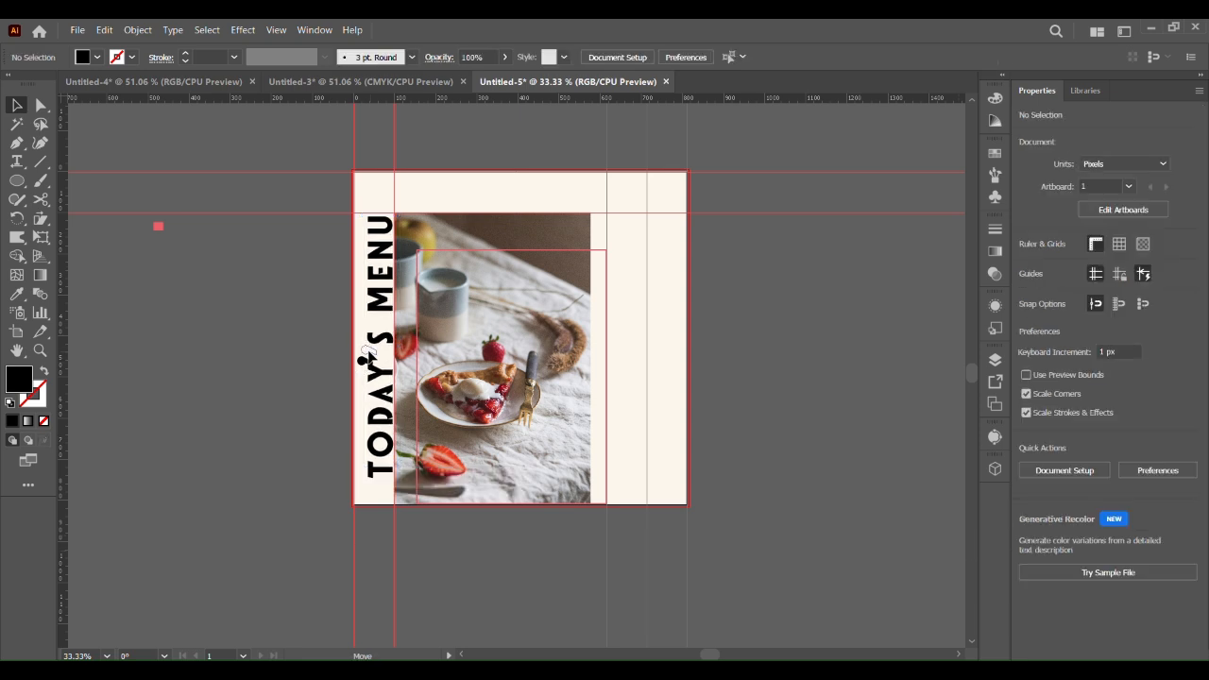
# Realign the apostrophe between the Y and S of the spaced heading and shift the heading slightly down beside the photo.
pyautogui.click(362, 351)
pyautogui.click(864, 508)
pyautogui.click(366, 351)
pyautogui.click(814, 453)
pyautogui.hotkey('ctrl', 'z')
# Add the text line "NEW BREACKFAST TO TASATE" in the empty area left of the artboard.
pyautogui.click(16, 161)
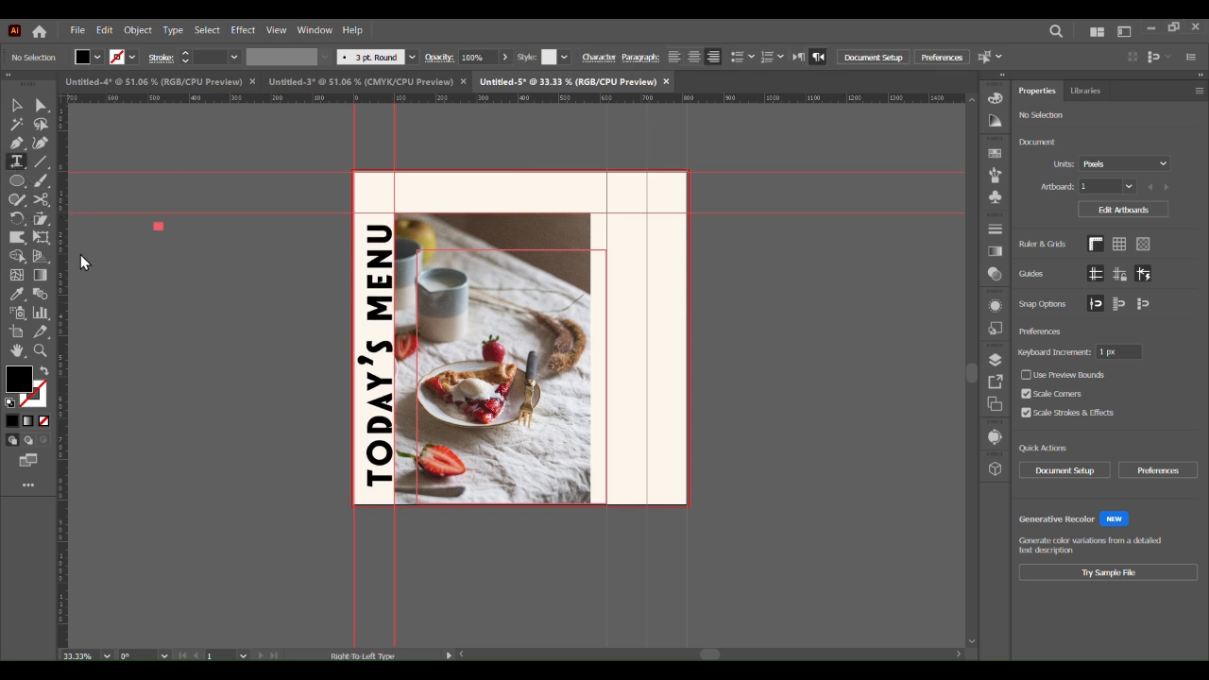
pyautogui.click(171, 329)
pyautogui.write('T')
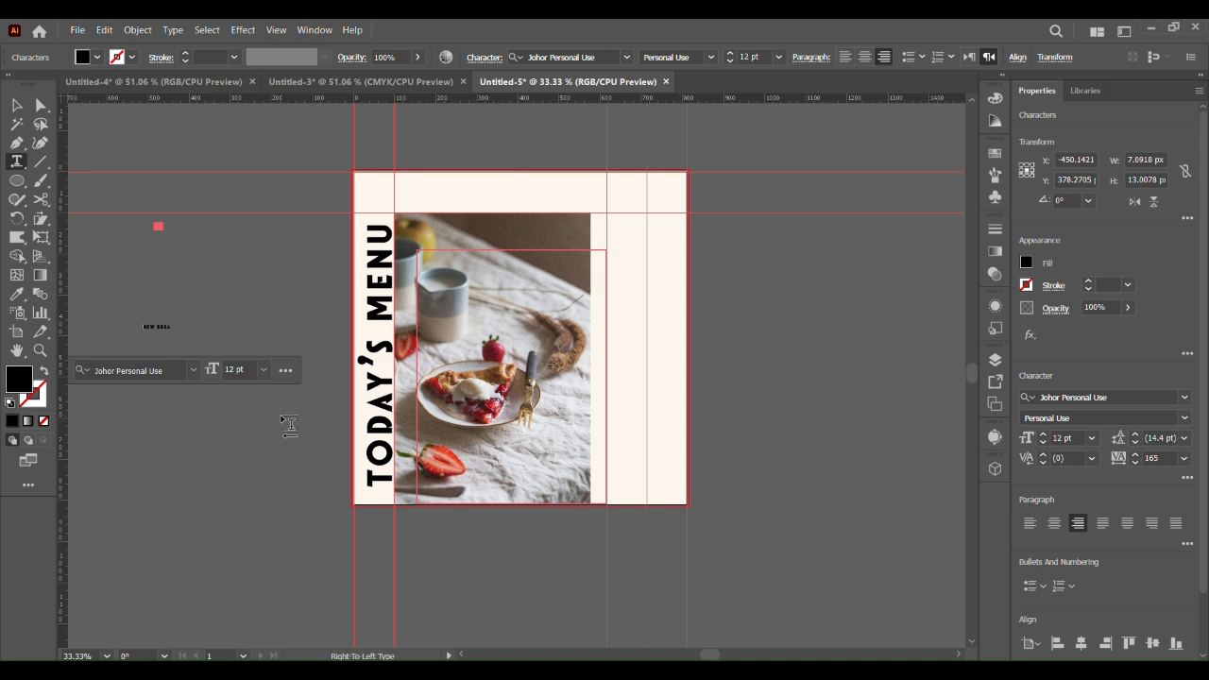
pyautogui.write('EW BREAKFAST TO TASTE')
pyautogui.press('Escape')
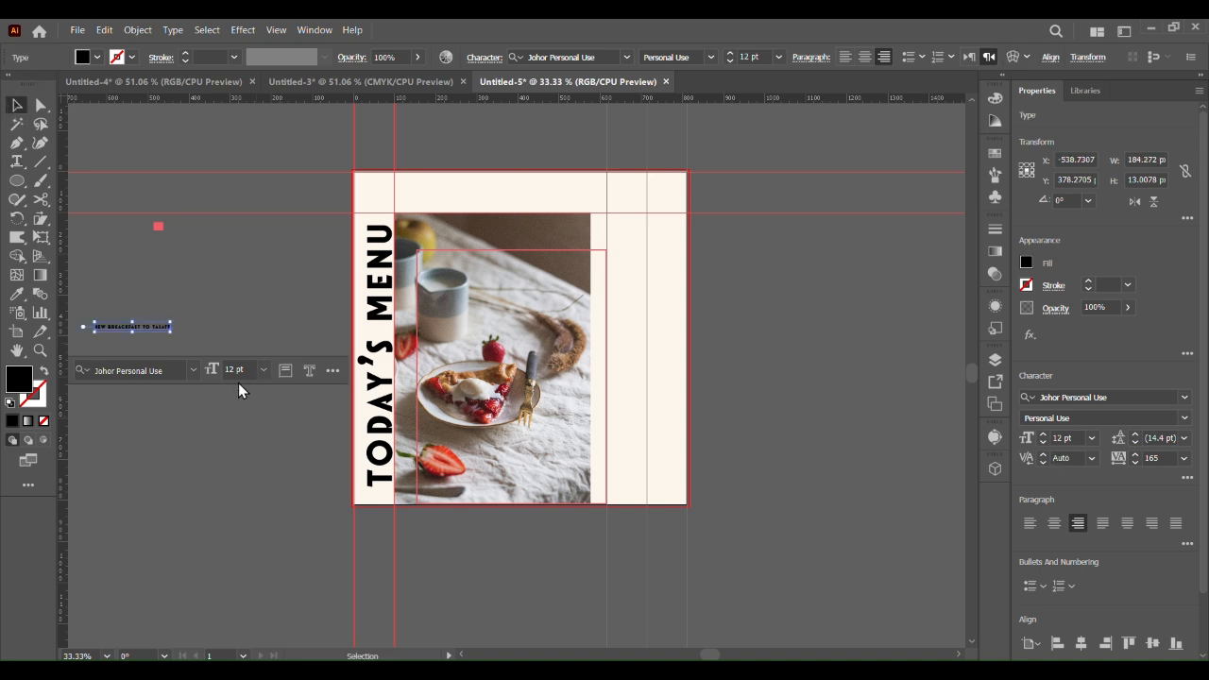
# Enlarge the new text line and place it above the photo, ending at the coral outline's right edge.
pyautogui.moveTo(170, 333); pyautogui.dragTo(364, 242)
pyautogui.hotkey('ctrl', 'z')
pyautogui.moveTo(195, 337); pyautogui.dragTo(498, 207)
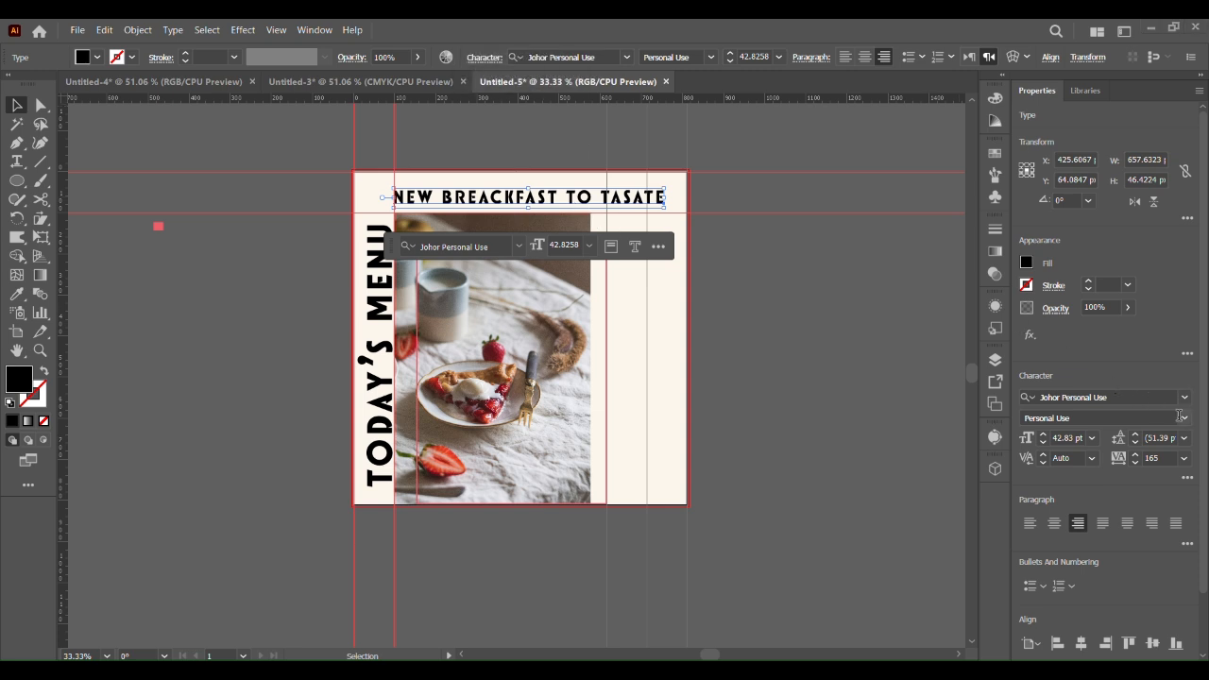
pyautogui.moveTo(668, 212); pyautogui.dragTo(584, 199)
pyautogui.click(798, 308)
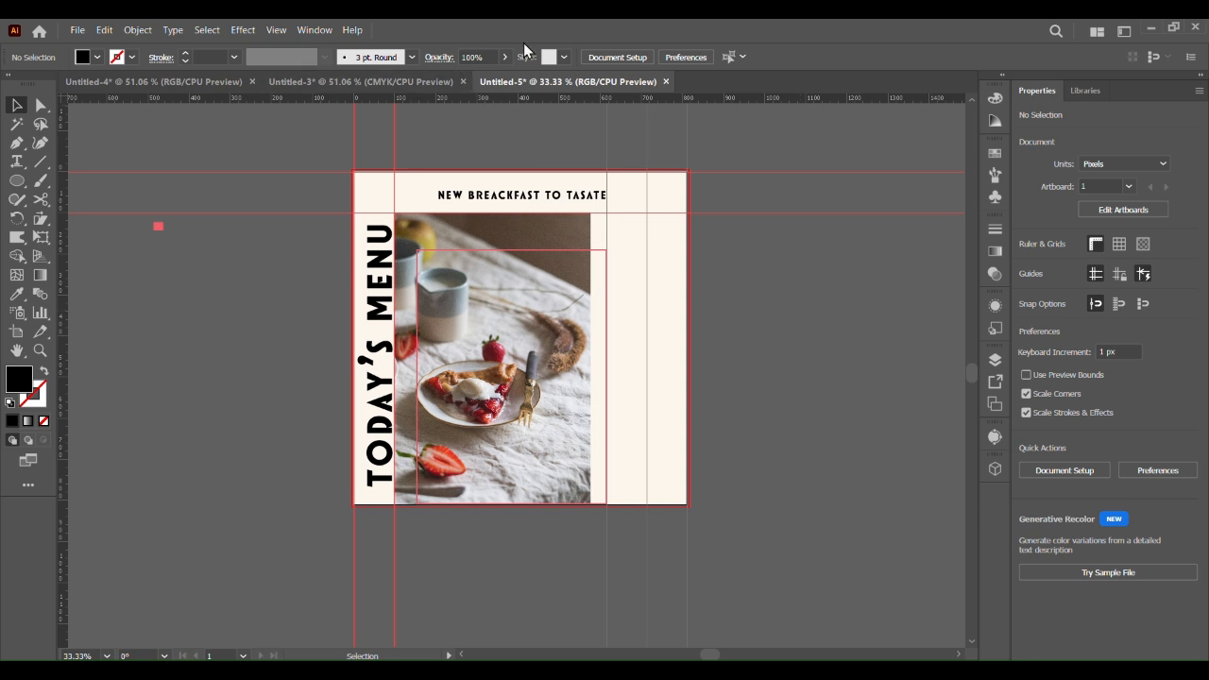
# Draw a rectangle about 399 by 96 px from the photo to the artboard's right edge and fill it with the sampled coral.
pyautogui.moveTo(16, 181); pyautogui.dragTo(66, 181)
pyautogui.moveTo(522, 298); pyautogui.dragTo(687, 336)
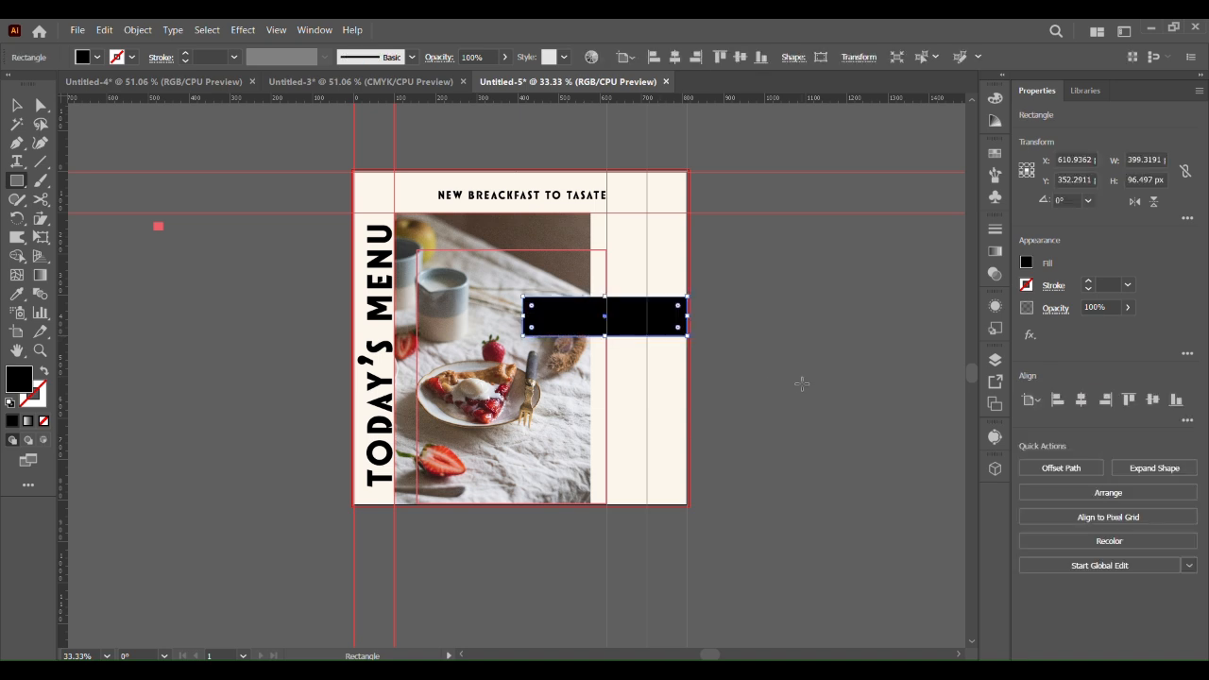
pyautogui.click(16, 294)
pyautogui.click(158, 228)
pyautogui.press('v')
pyautogui.hotkey('ctrl', 'shift', 'a')
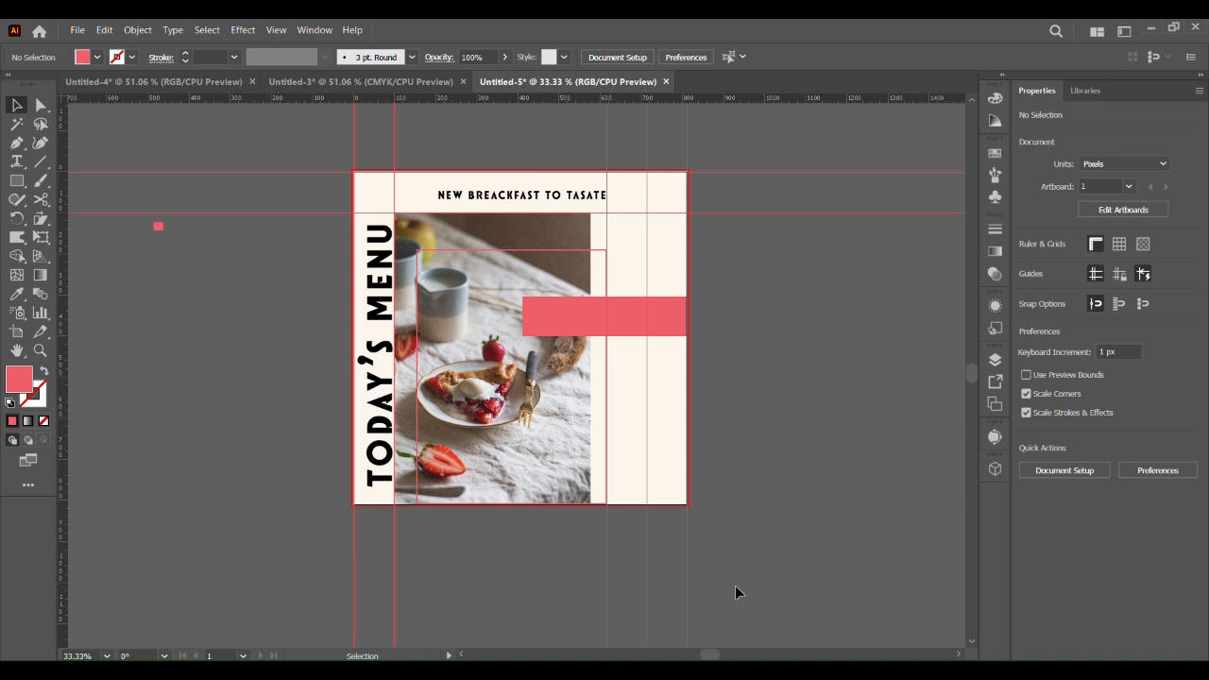
# Draw a vertical line about 355 px long below the coral bar in the right margin, with a 3 pt coral stroke.
pyautogui.click(41, 163)
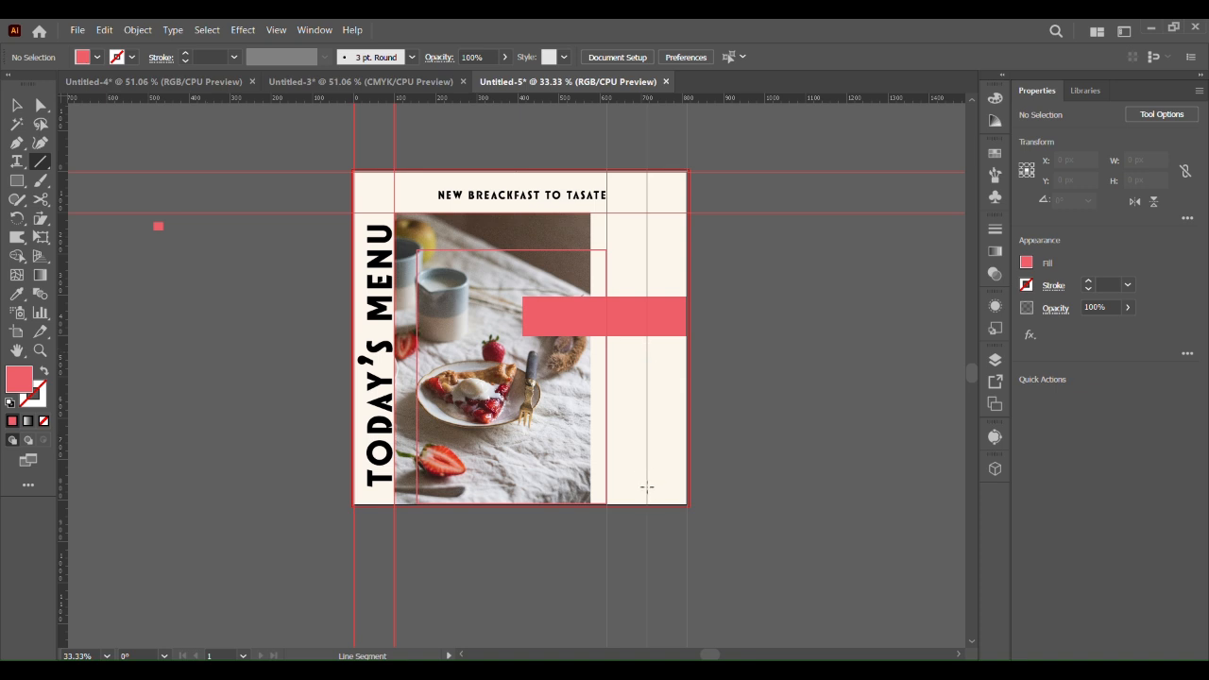
pyautogui.moveTo(647, 503); pyautogui.dragTo(646, 502)
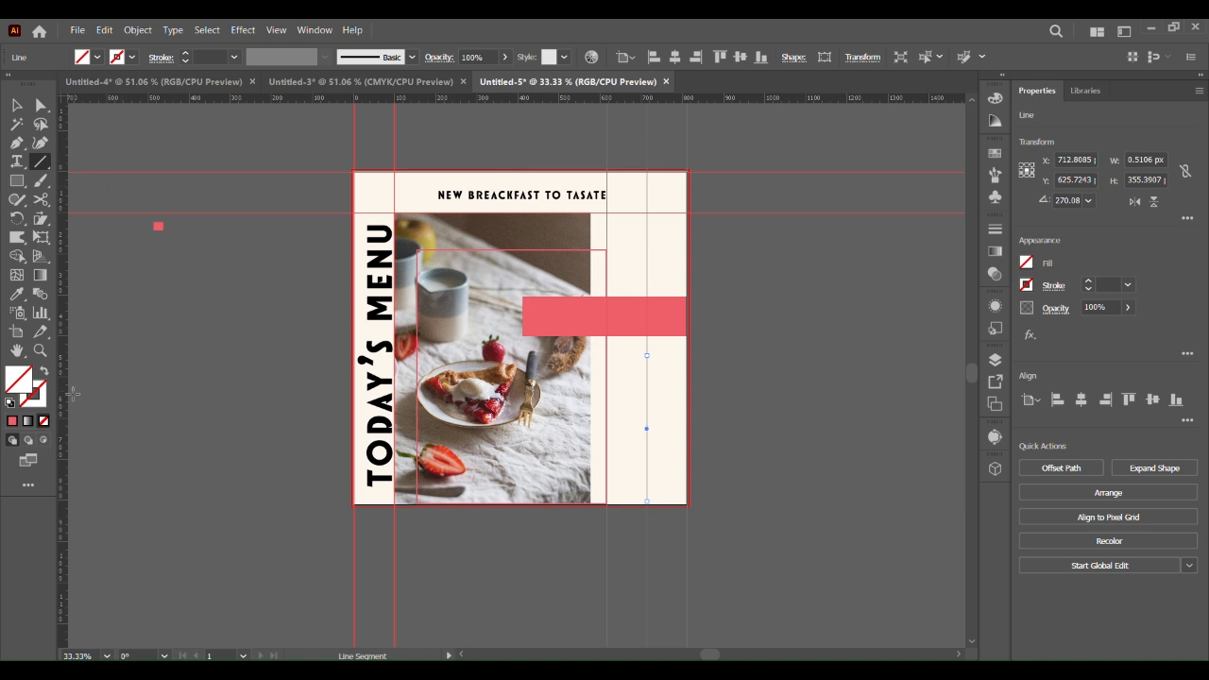
pyautogui.click(13, 422)
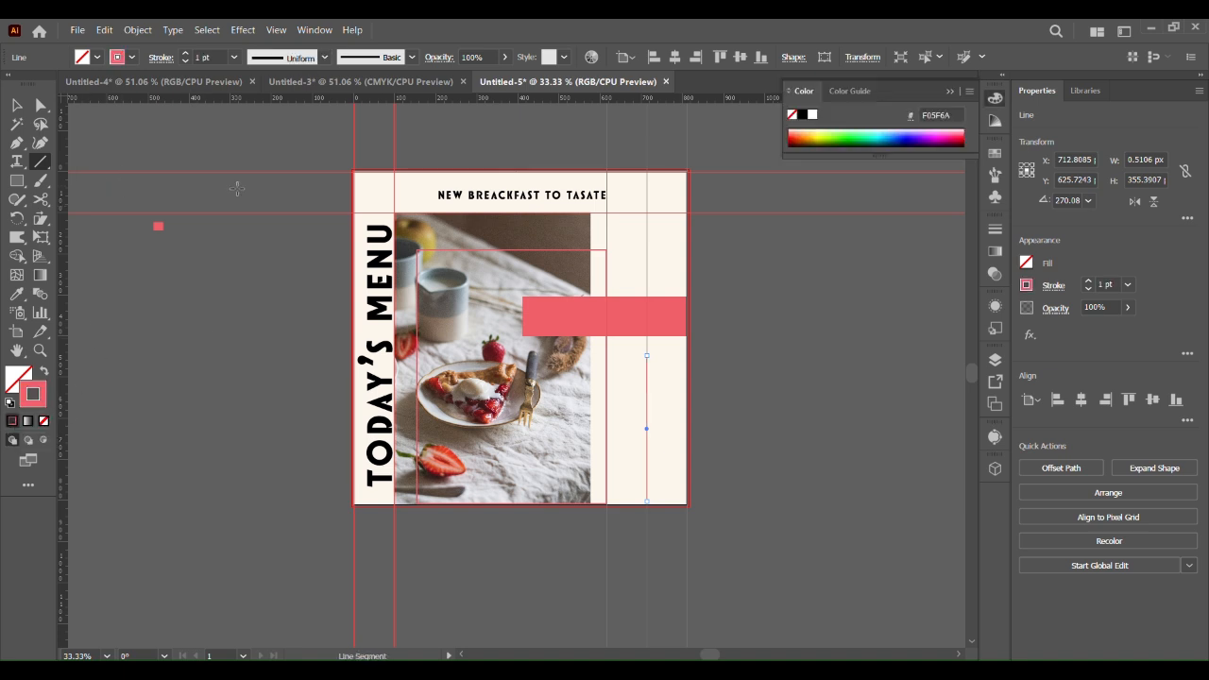
pyautogui.click(185, 53)
pyautogui.click(186, 53)
pyautogui.press('v')
pyautogui.click(194, 394)
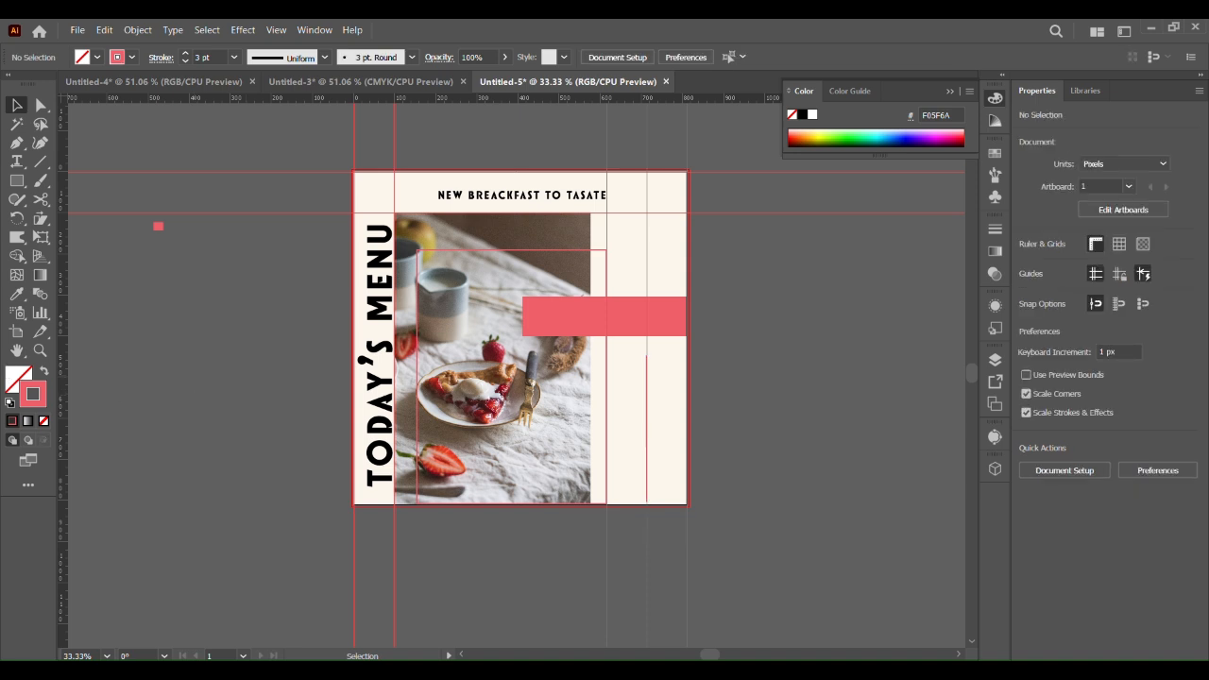
# Delete all the vertical and horizontal guides around the artboard.
pyautogui.moveTo(434, 581); pyautogui.dragTo(259, 598)
pyautogui.press('Delete')
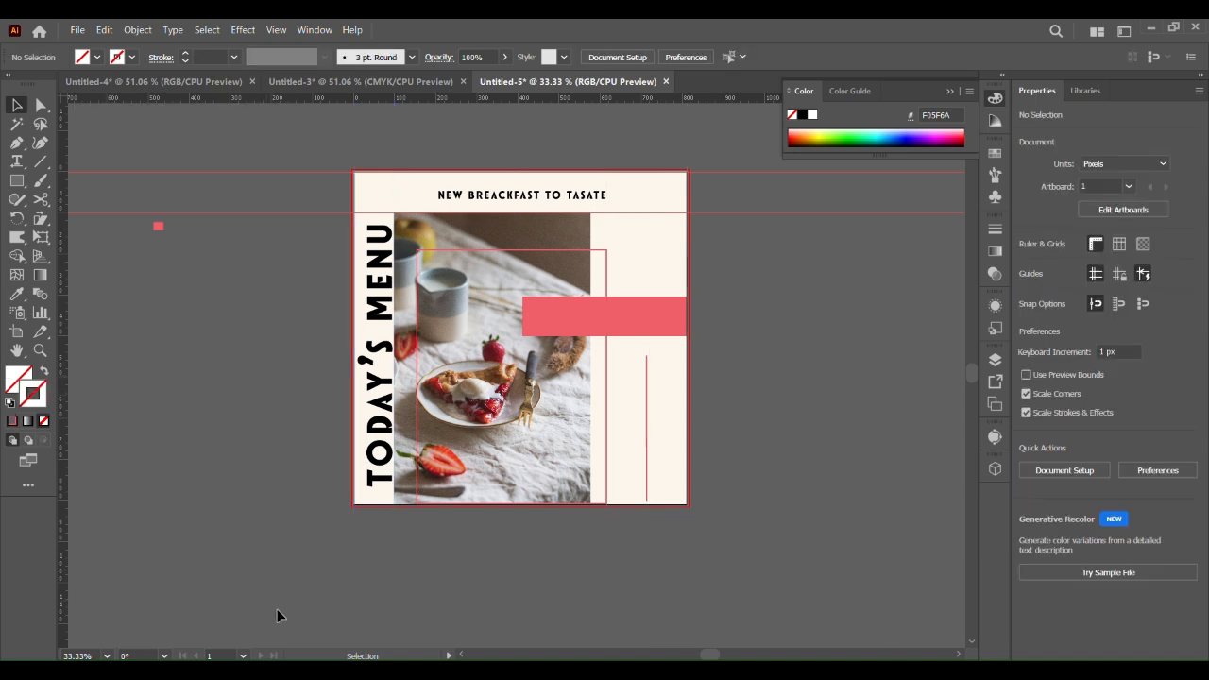
pyautogui.moveTo(840, 162); pyautogui.dragTo(753, 343)
pyautogui.press('Delete')
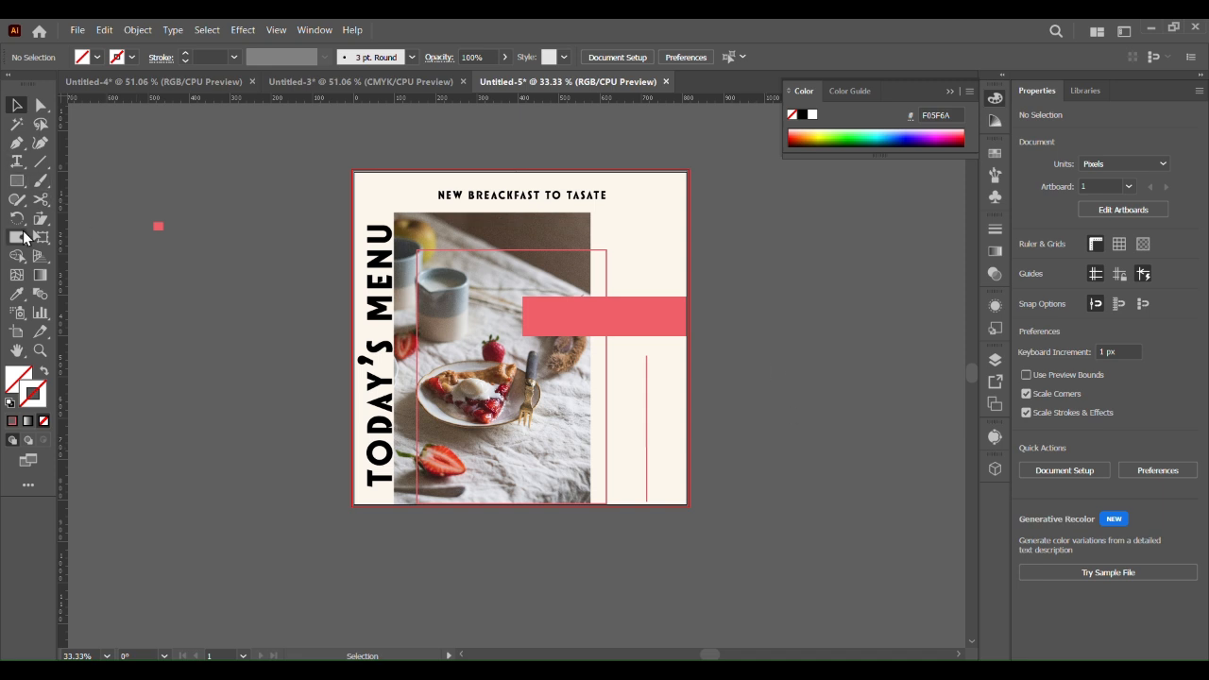
pyautogui.press('t')
pyautogui.click(170, 351)
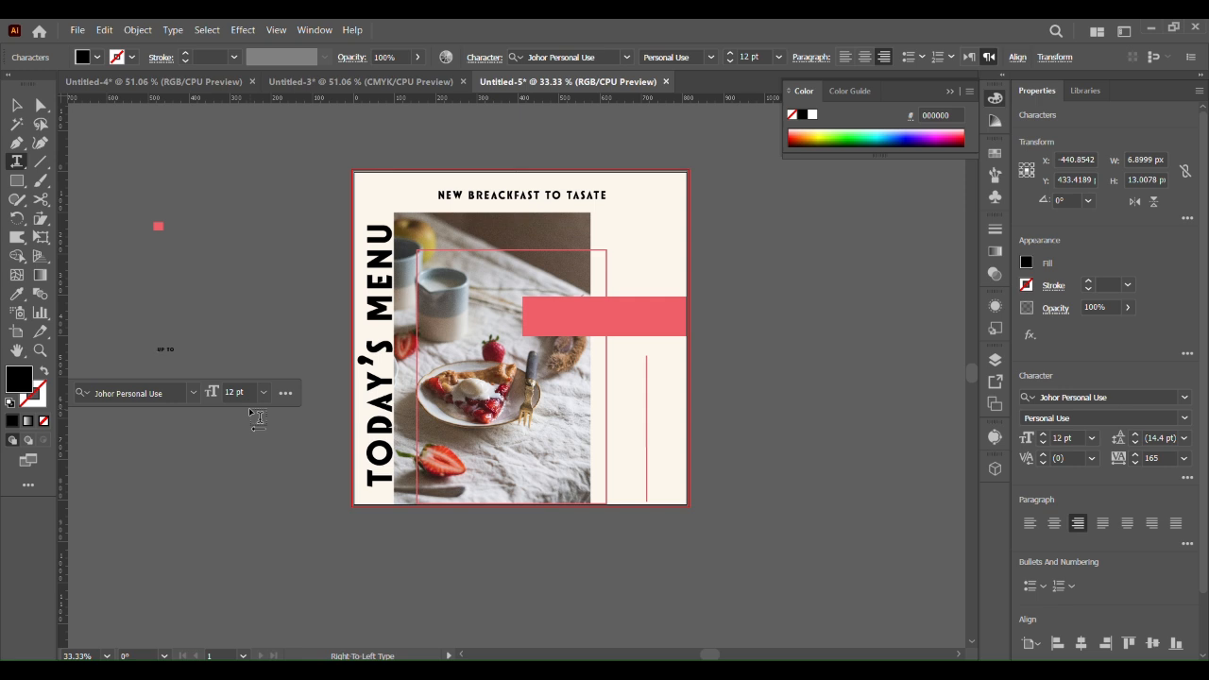
pyautogui.write('UP TO 50')
pyautogui.hotkey('ctrl', 'z')
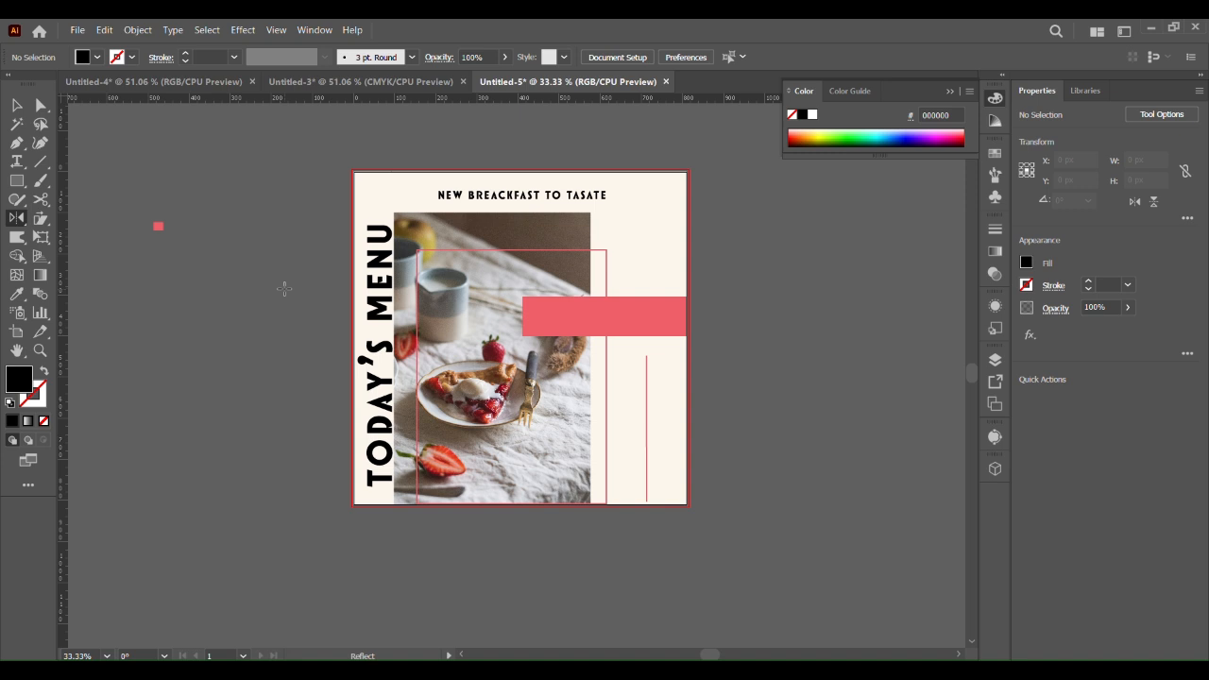
# Add the text "UP TO 50 %" beside the artboard and enlarge it to about 76 pt.
pyautogui.press('t')
pyautogui.click(239, 319)
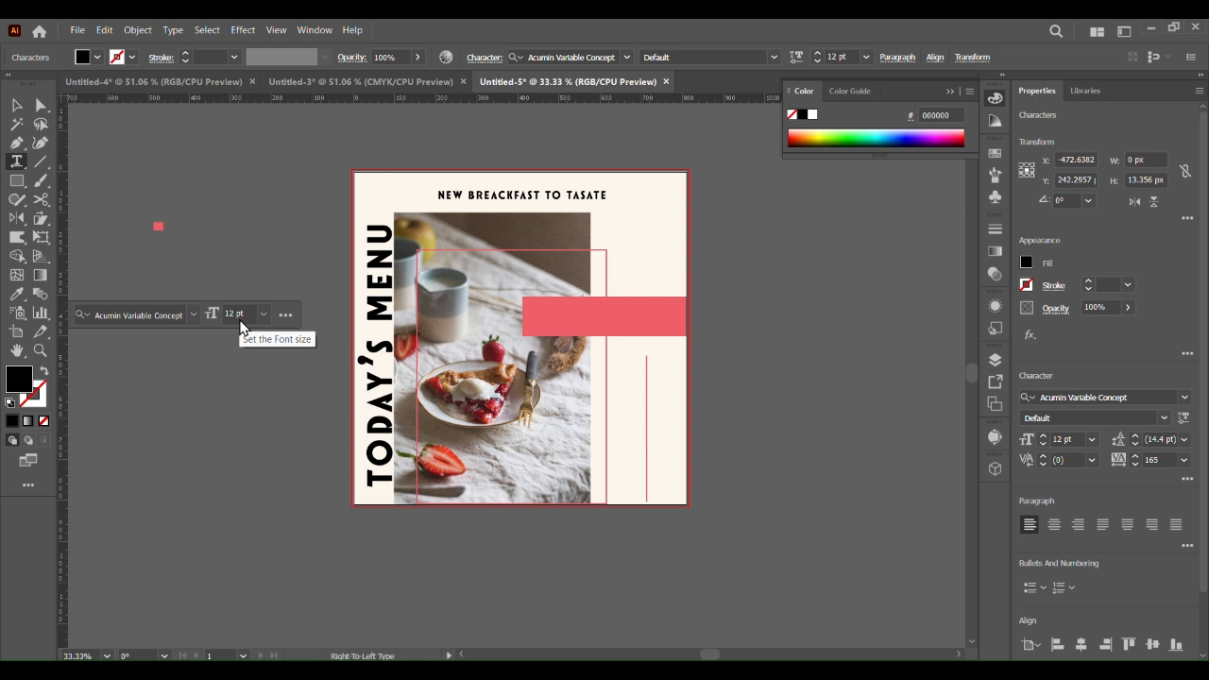
pyautogui.write('OP TO 50')
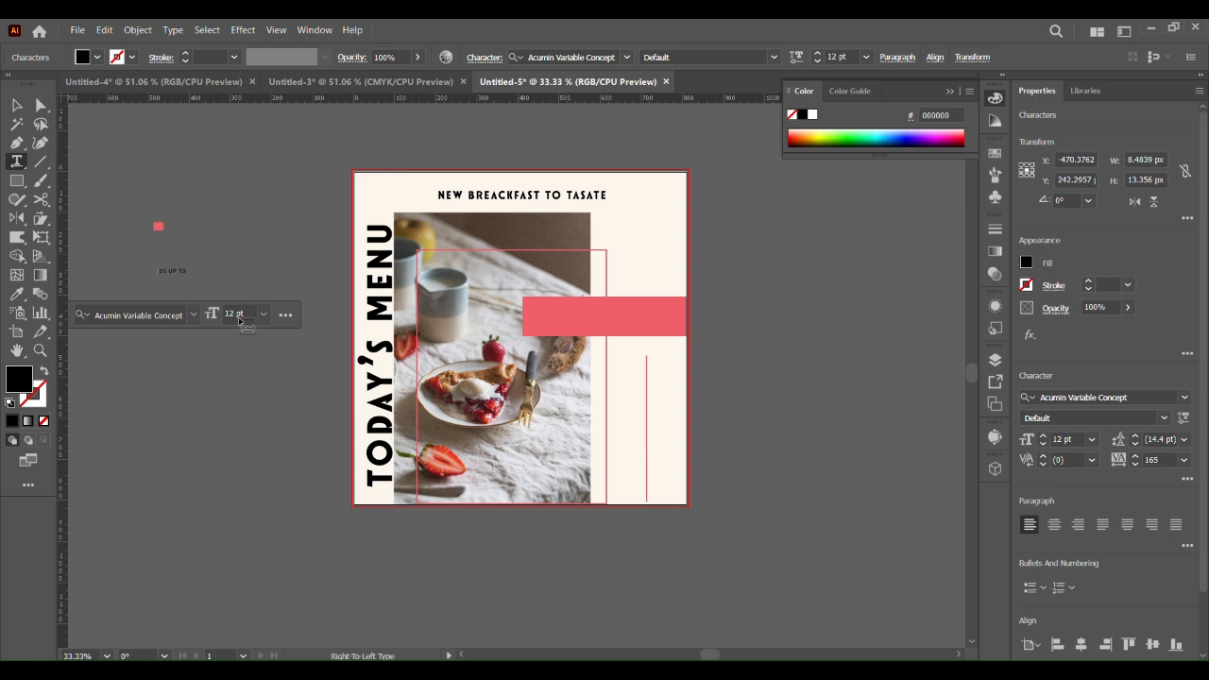
pyautogui.press('Escape')
pyautogui.moveTo(193, 276); pyautogui.dragTo(368, 303)
# Set the offer text's direction to left-to-right, then scale it to about 52 pt and place it on the coral bar.
pyautogui.click(898, 57)
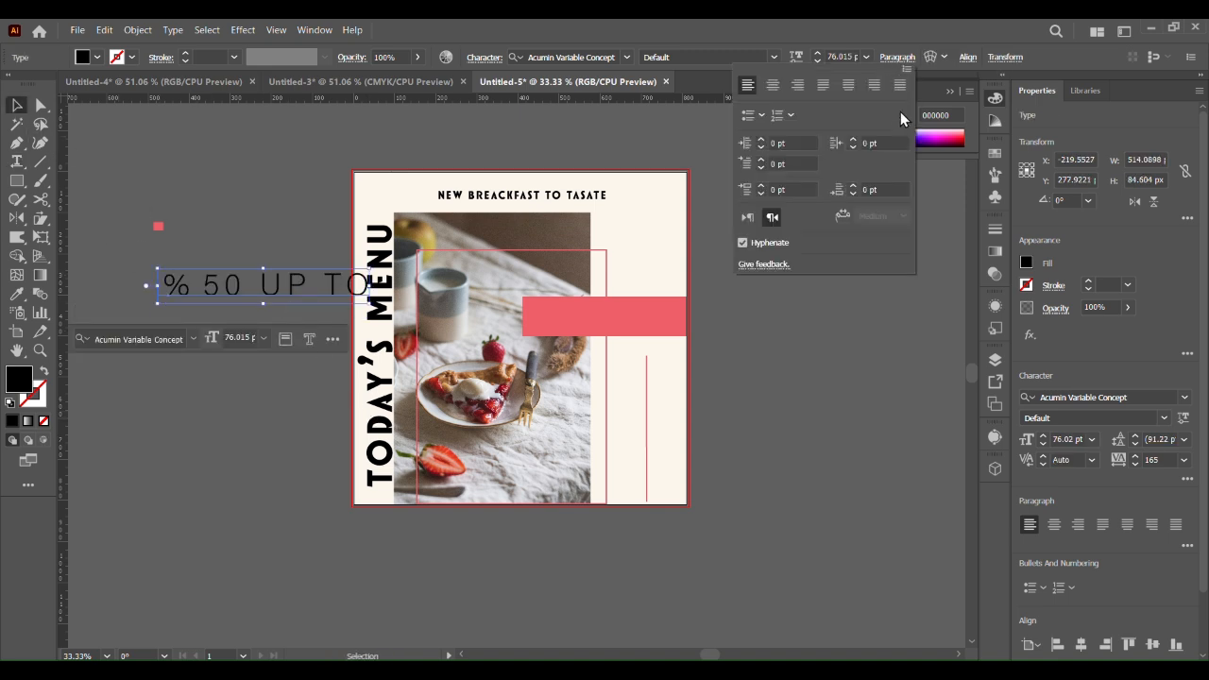
pyautogui.click(743, 219)
pyautogui.click(16, 105)
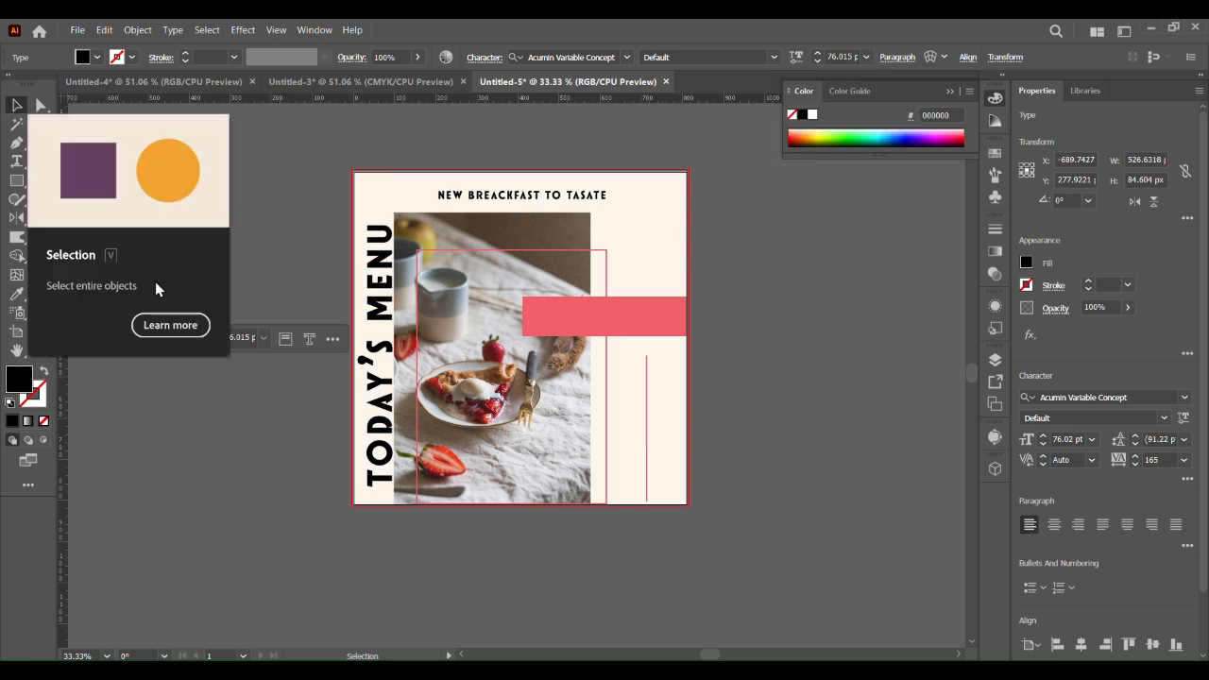
pyautogui.moveTo(119, 303); pyautogui.dragTo(628, 319)
pyautogui.click(234, 357)
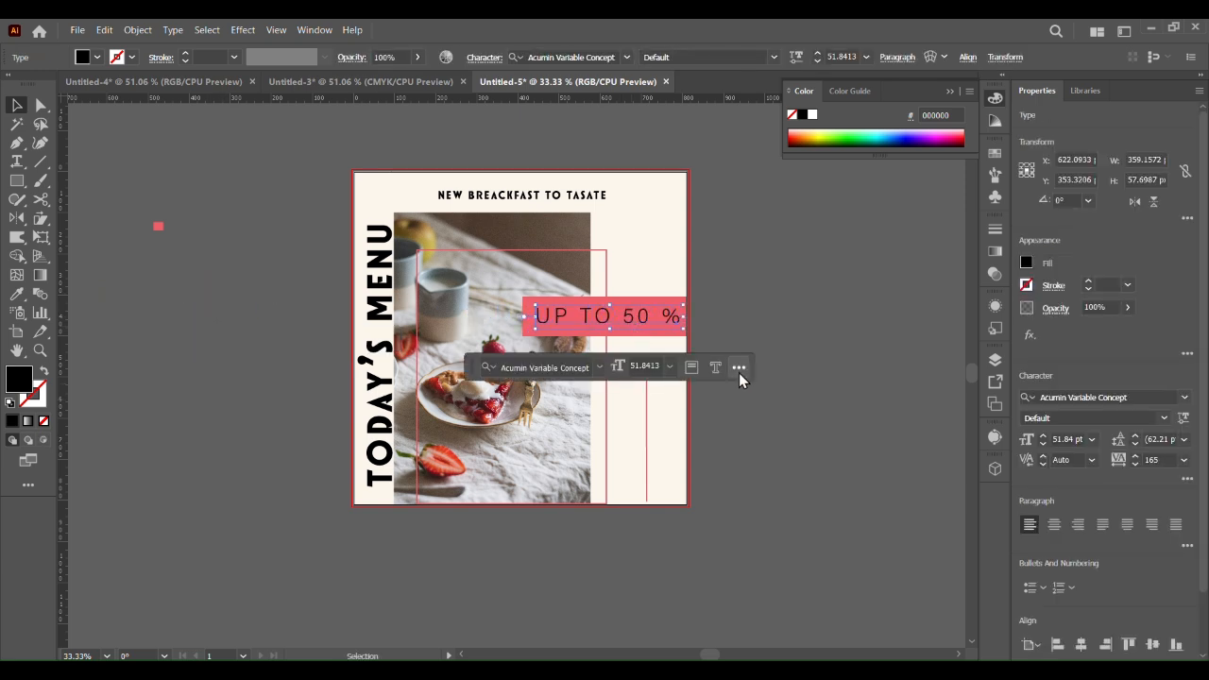
# Convert the "UP TO 50 %" text on the coral bar to outlines.
pyautogui.scroll(1, 639, 341)
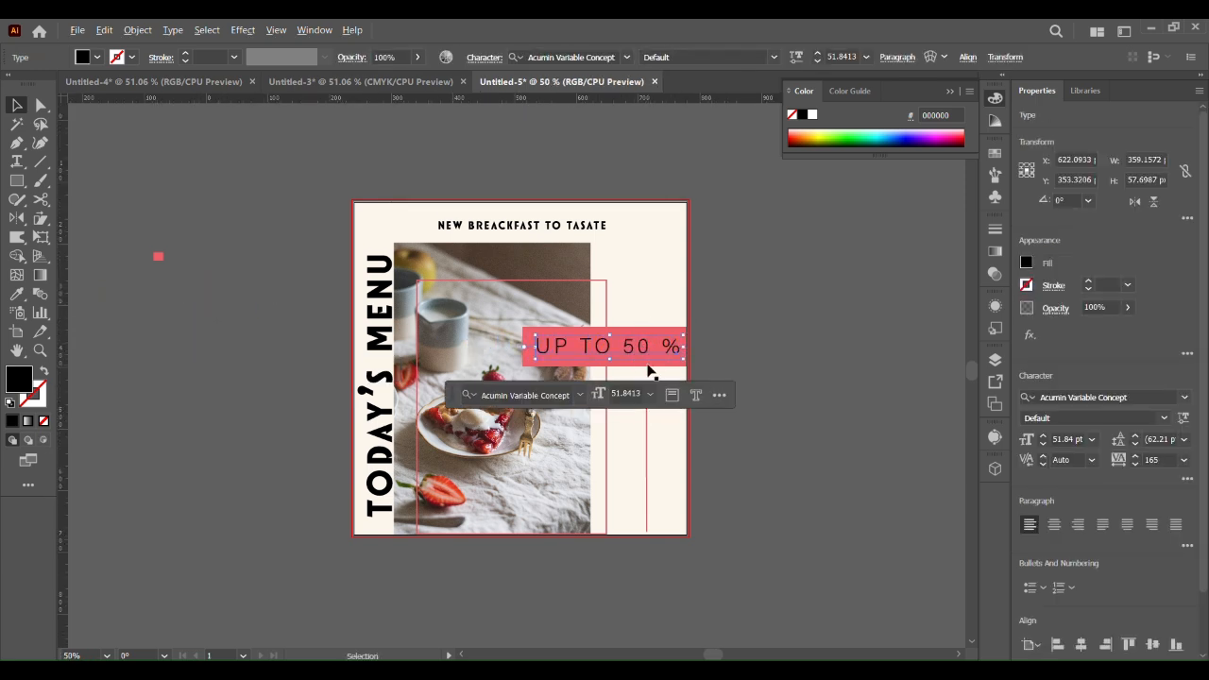
pyautogui.scroll(5, 647, 336)
pyautogui.scroll(-1, 650, 372)
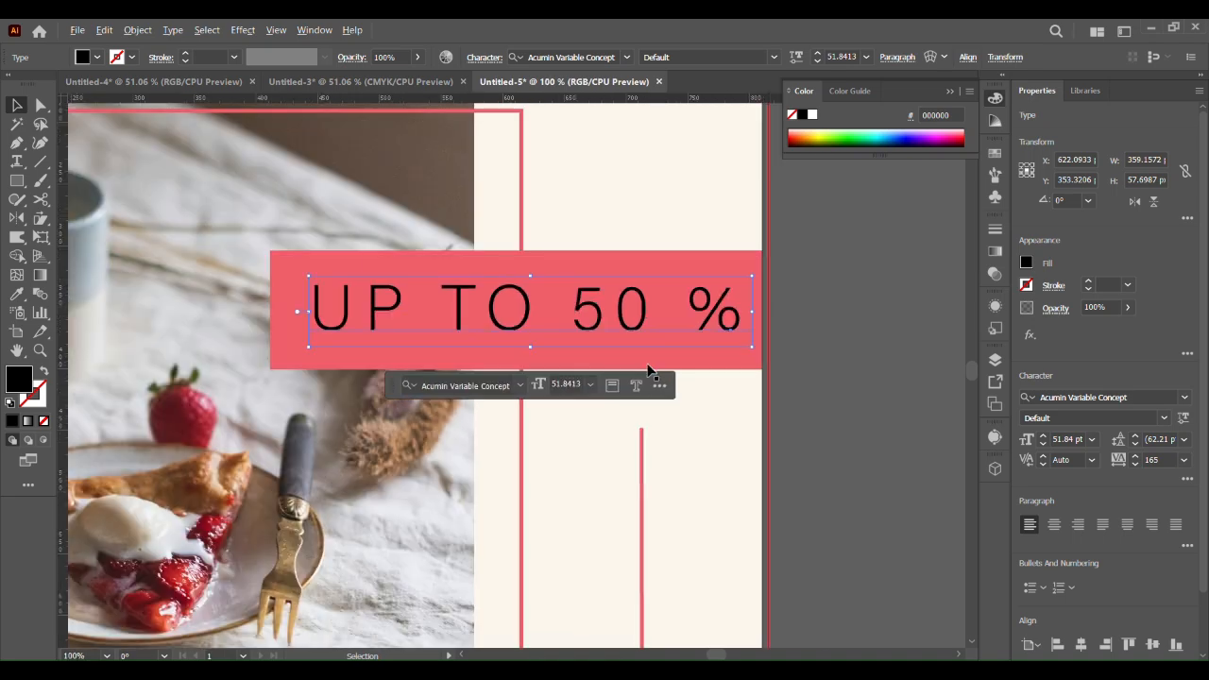
pyautogui.click(503, 274)
pyautogui.keyDown('shift'); pyautogui.click(522, 322); pyautogui.keyUp('shift')
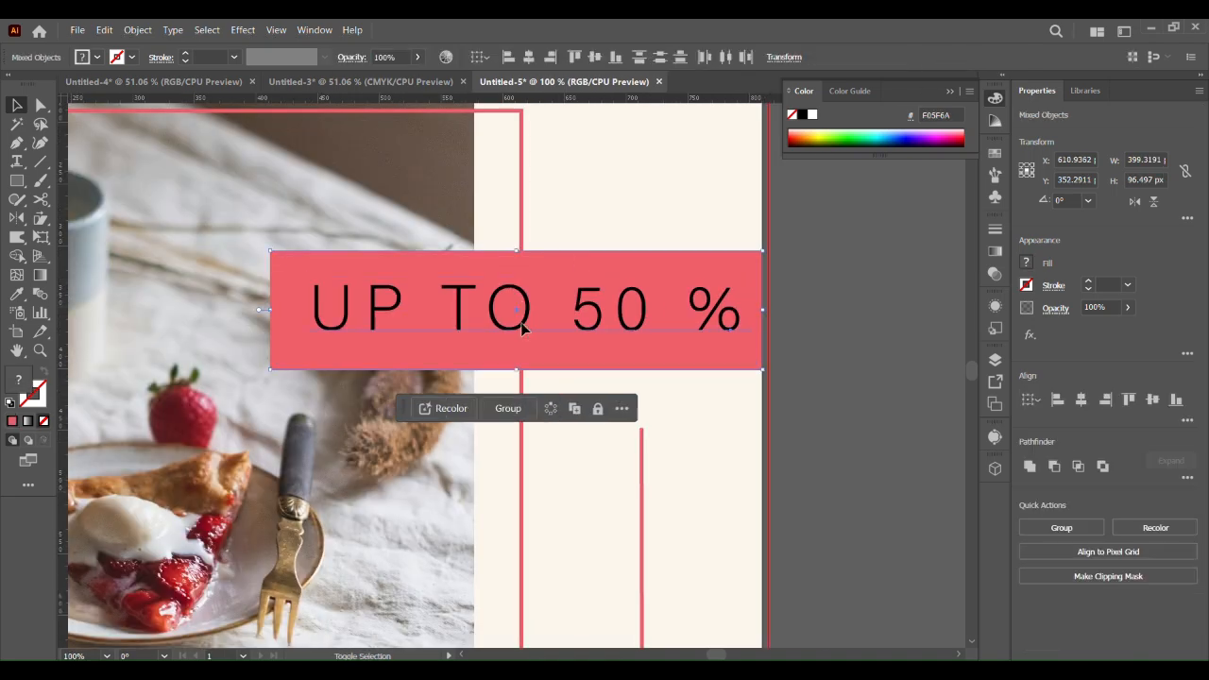
pyautogui.rightClick(523, 323)
pyautogui.click(615, 352)
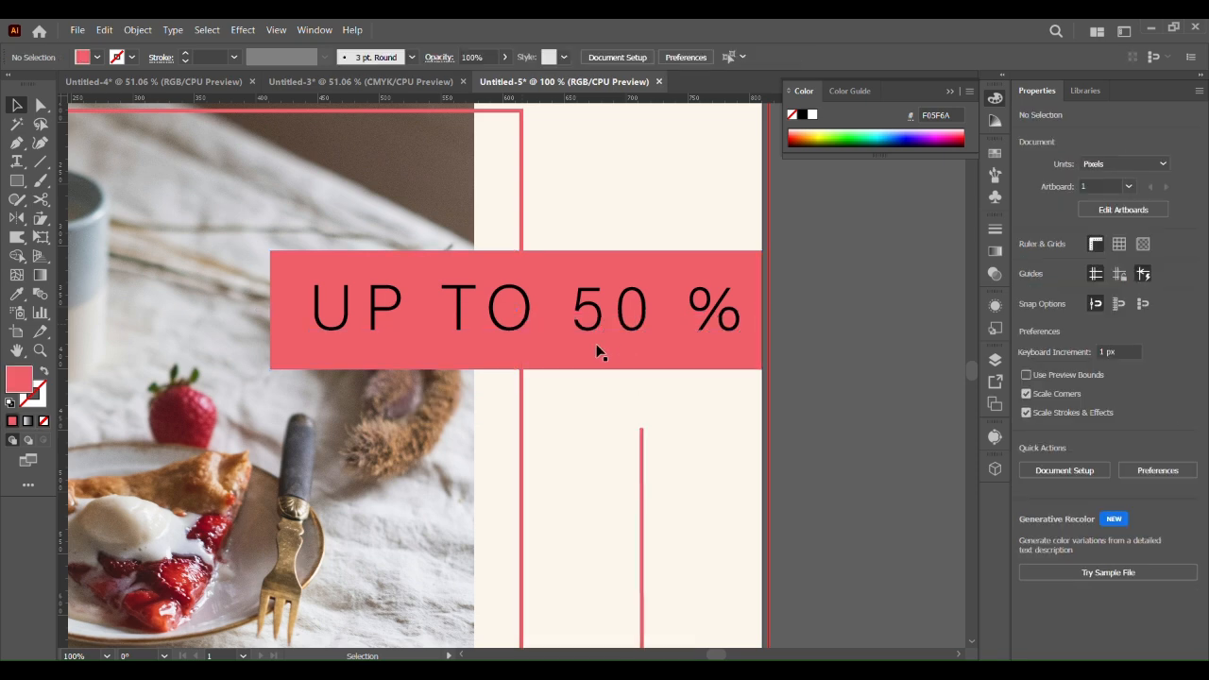
pyautogui.rightClick(515, 325)
pyautogui.click(826, 420)
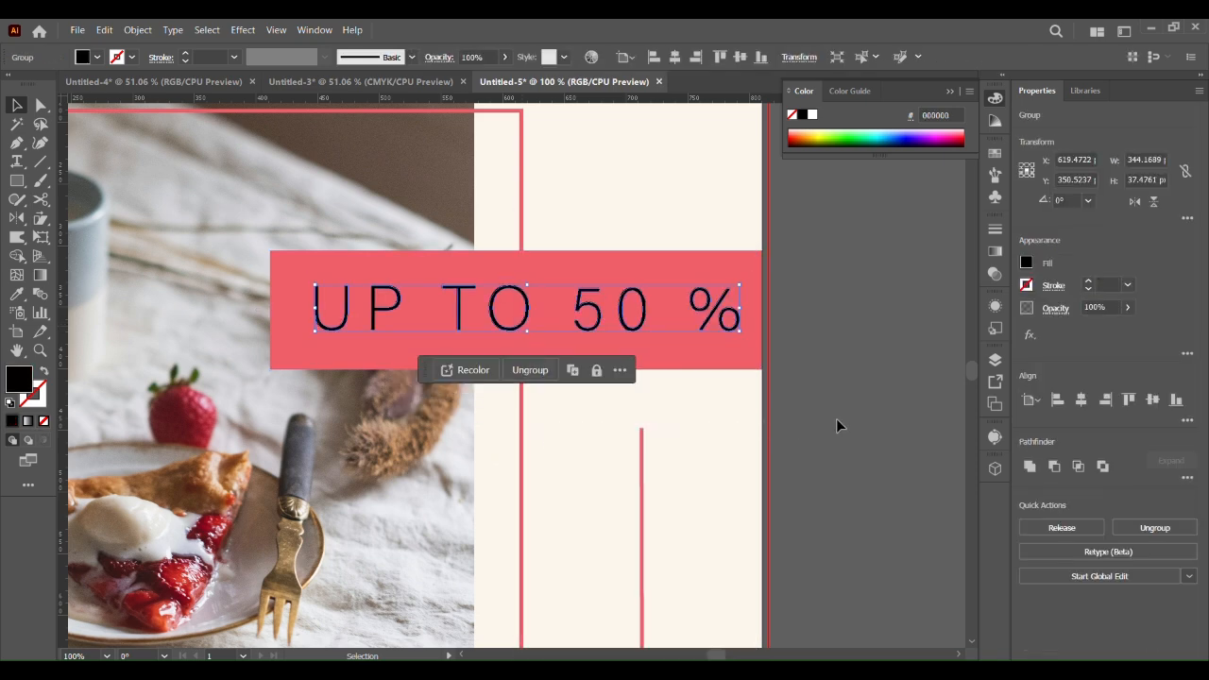
pyautogui.click(838, 412)
# Align the outlined offer text and the coral bar relative to the selection, then trim the bar to the artboard's right edge.
pyautogui.moveTo(385, 332); pyautogui.dragTo(336, 310)
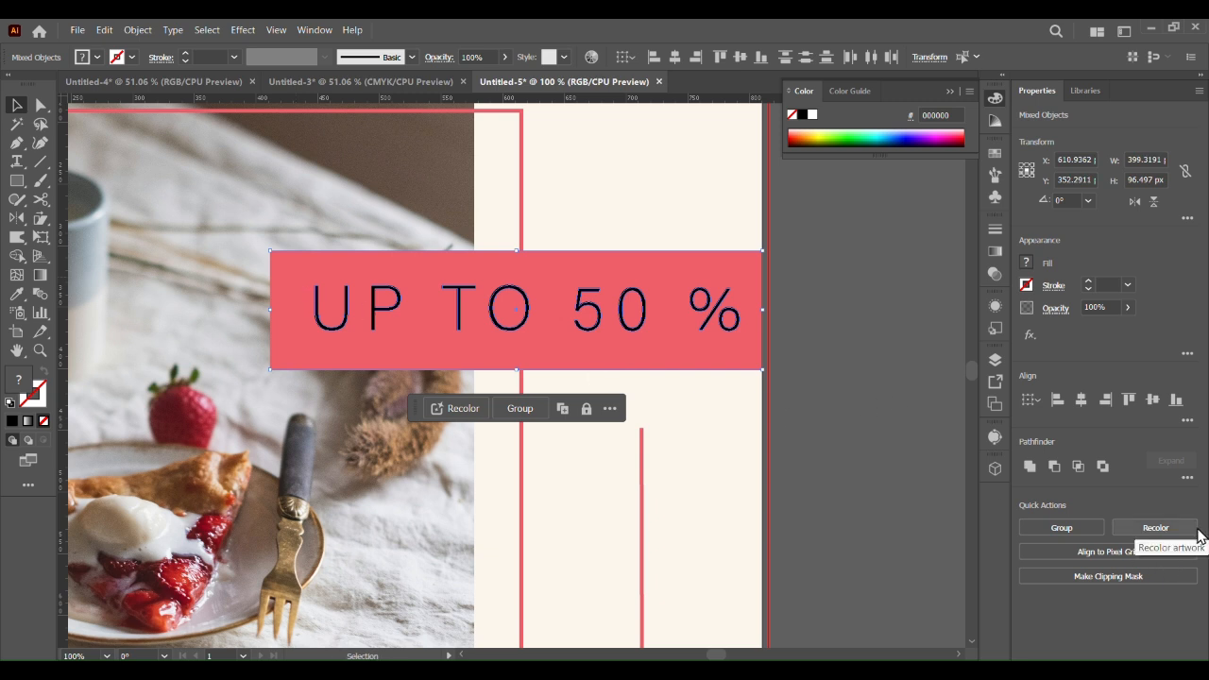
pyautogui.click(1187, 419)
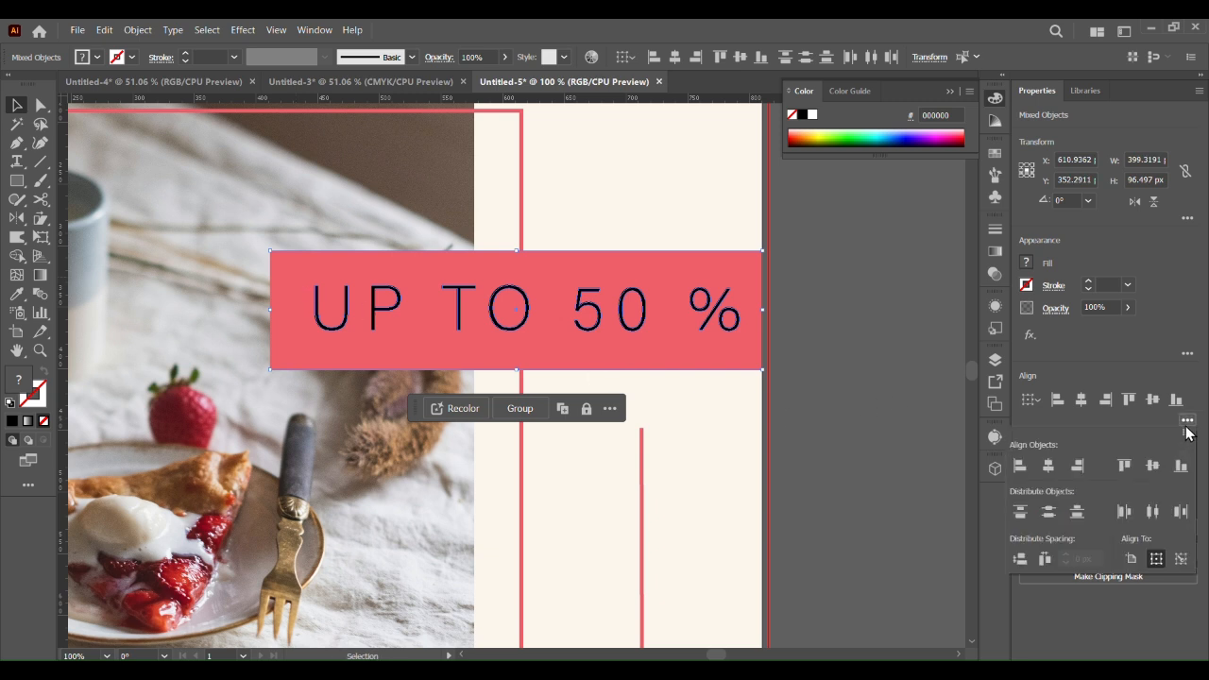
pyautogui.click(1141, 562)
pyautogui.click(1156, 562)
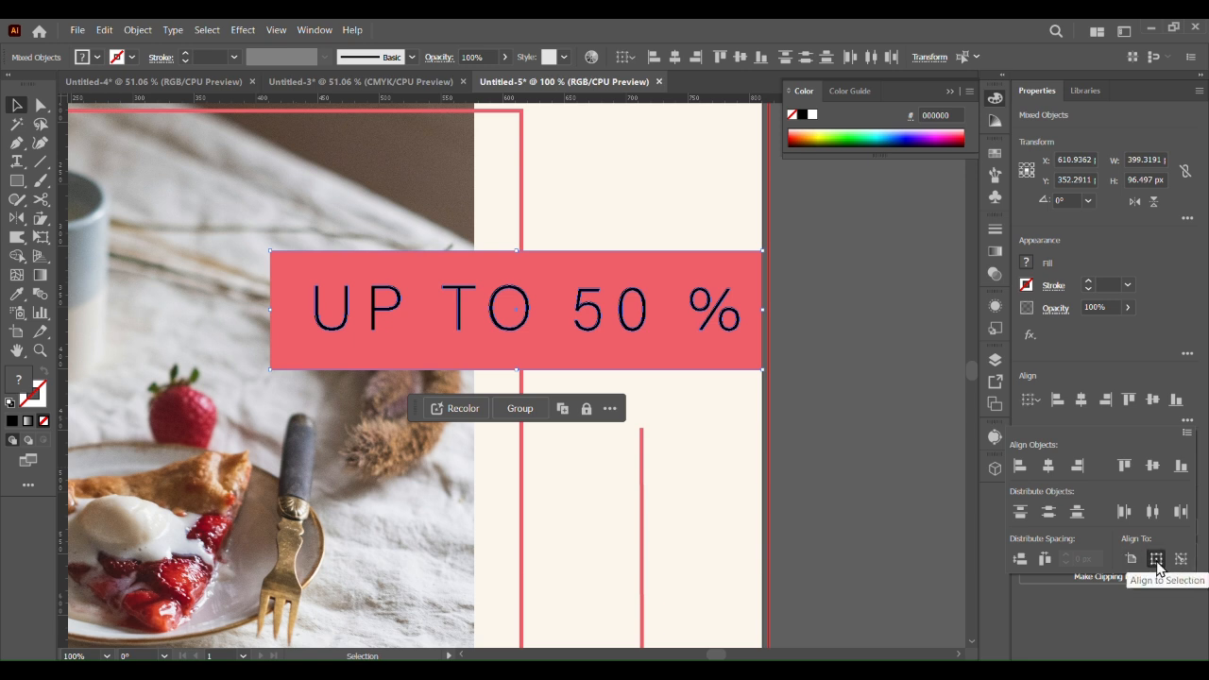
pyautogui.click(1129, 512)
pyautogui.click(864, 423)
pyautogui.click(756, 316)
pyautogui.moveTo(768, 310); pyautogui.dragTo(761, 310)
pyautogui.click(851, 362)
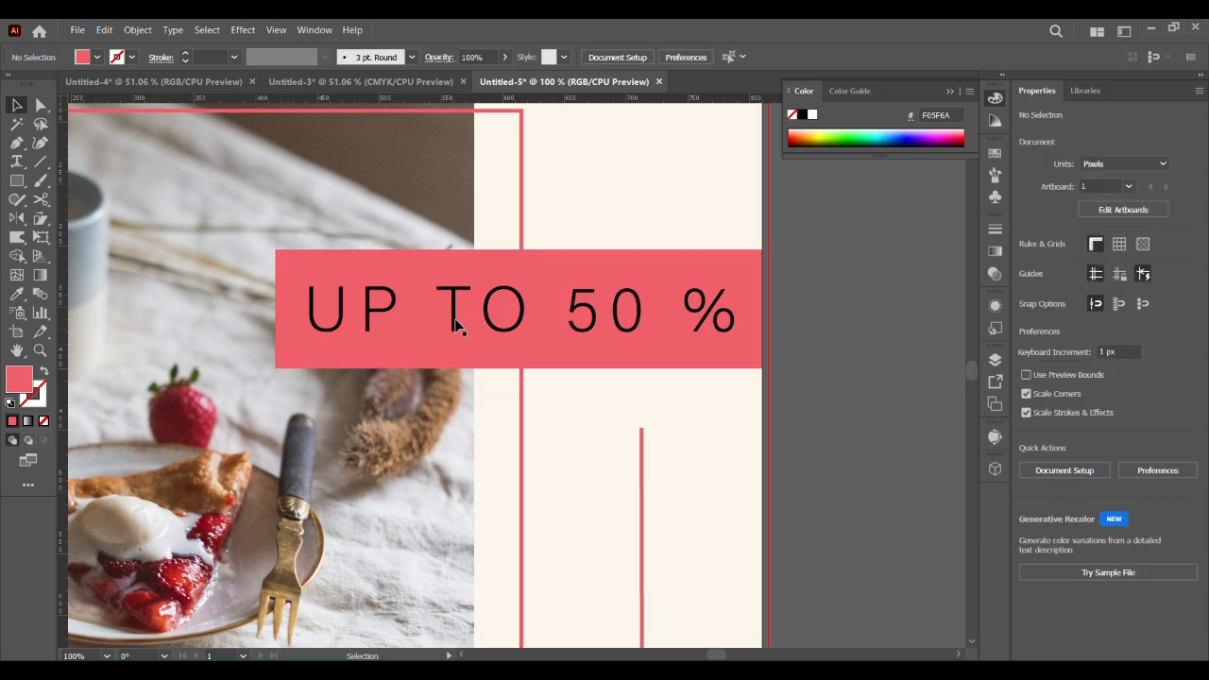
# Recolor the vertical "TODAY'S MENU" heading with the coral sampled from the bar.
pyautogui.scroll(-1, 619, 401)
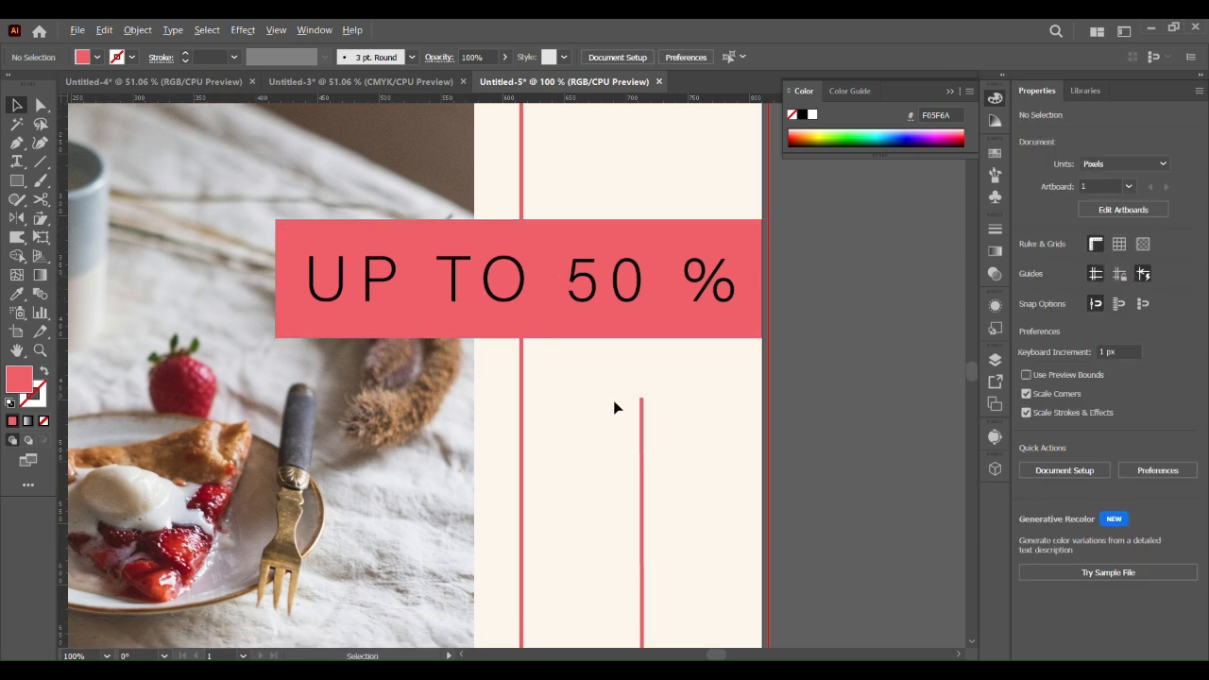
pyautogui.scroll(-3, 615, 401)
pyautogui.scroll(1, 616, 407)
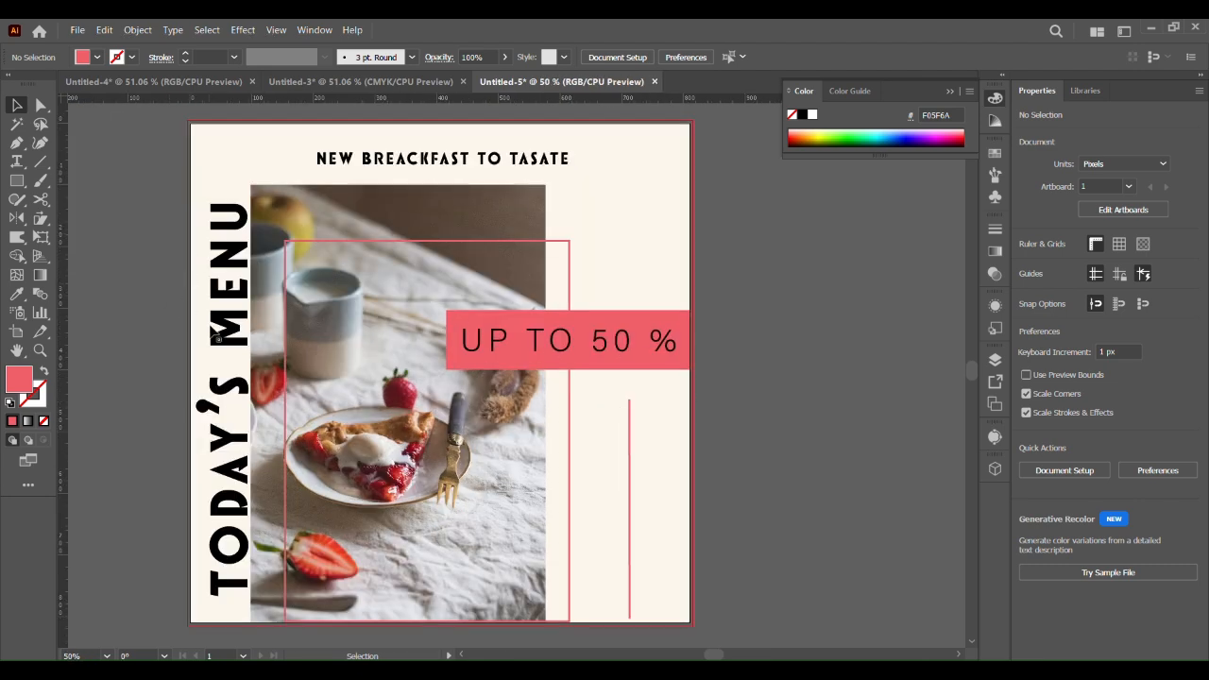
pyautogui.click(212, 321)
pyautogui.click(15, 296)
pyautogui.click(511, 332)
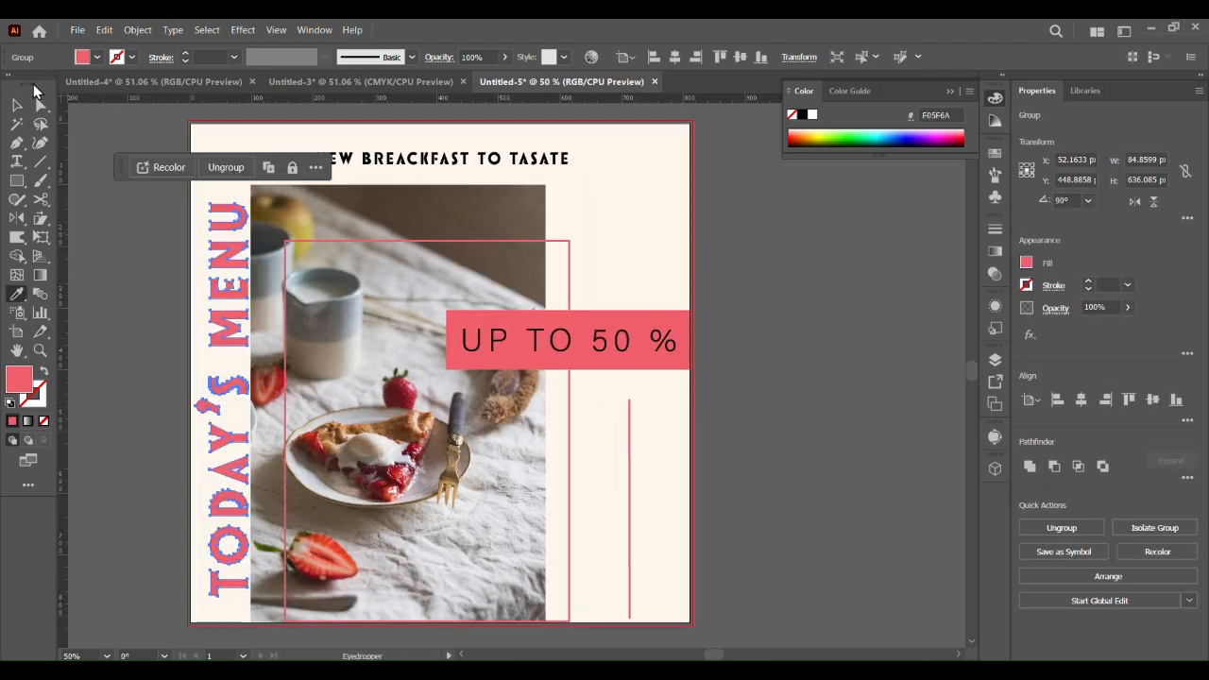
# Recolor the tagline above the photo with the coral sampled from the bar.
pyautogui.press('v')
pyautogui.click(510, 161)
pyautogui.click(15, 294)
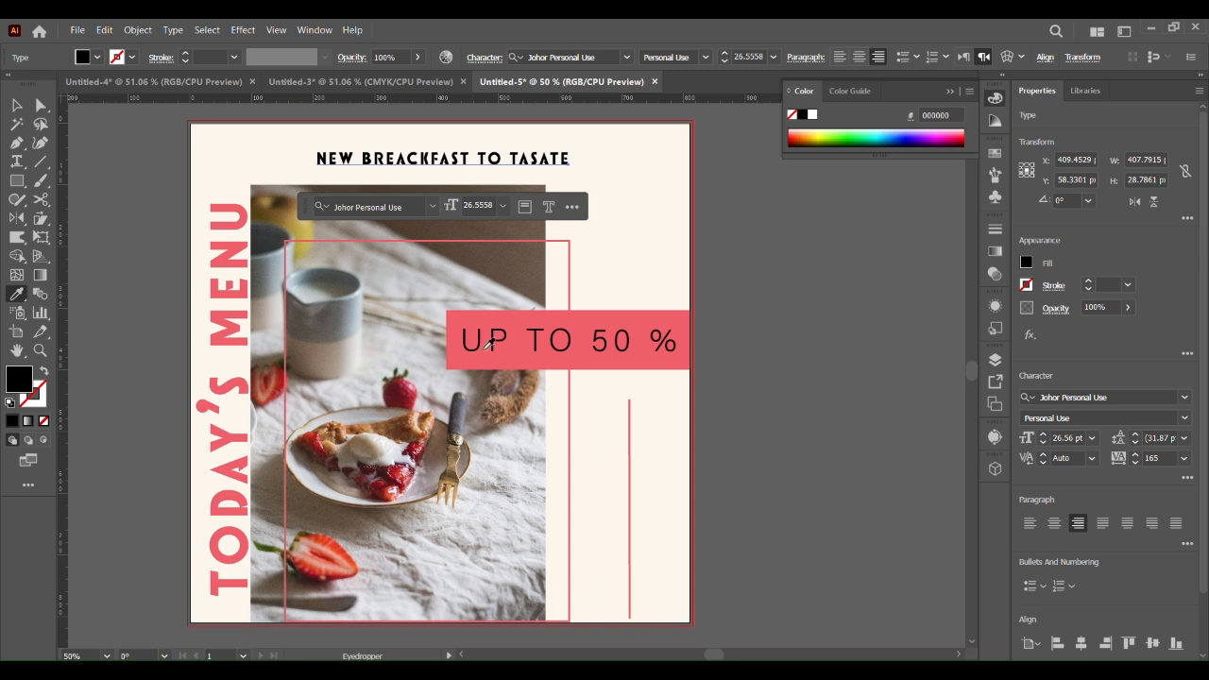
pyautogui.click(484, 353)
pyautogui.click(14, 107)
pyautogui.click(135, 186)
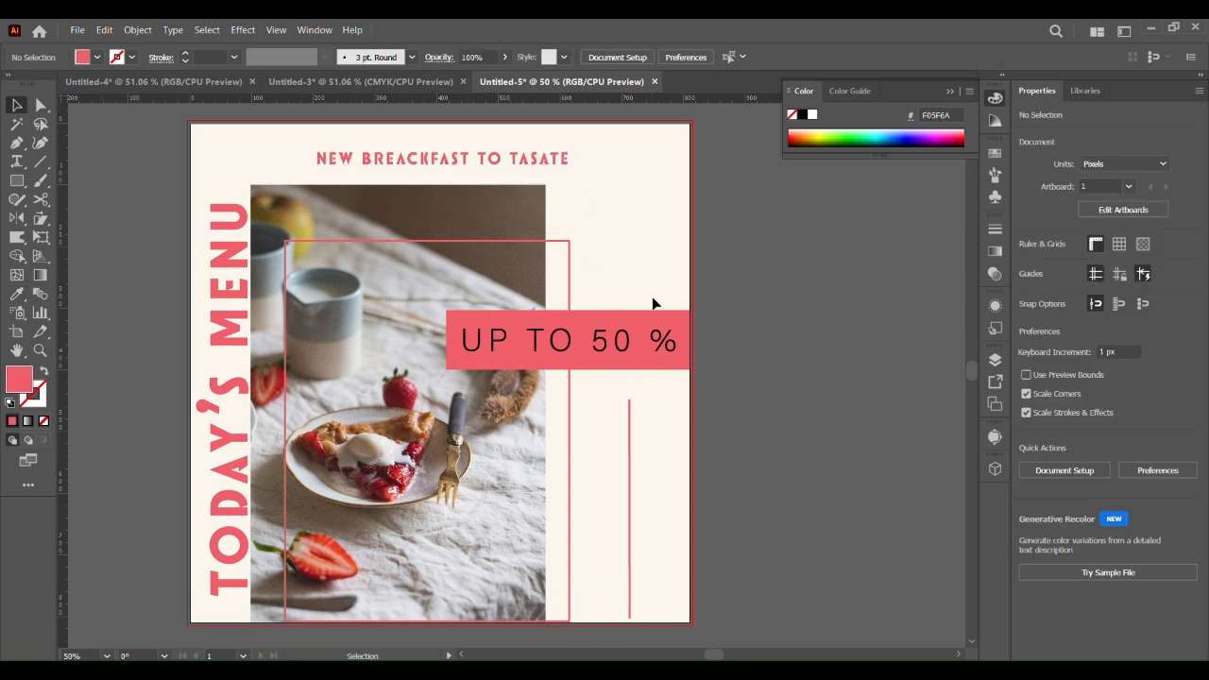
# Add the text "WELCOME TO" over the vertical line below the coral bar and set its direction to left-to-right.
pyautogui.scroll(-1, 721, 289)
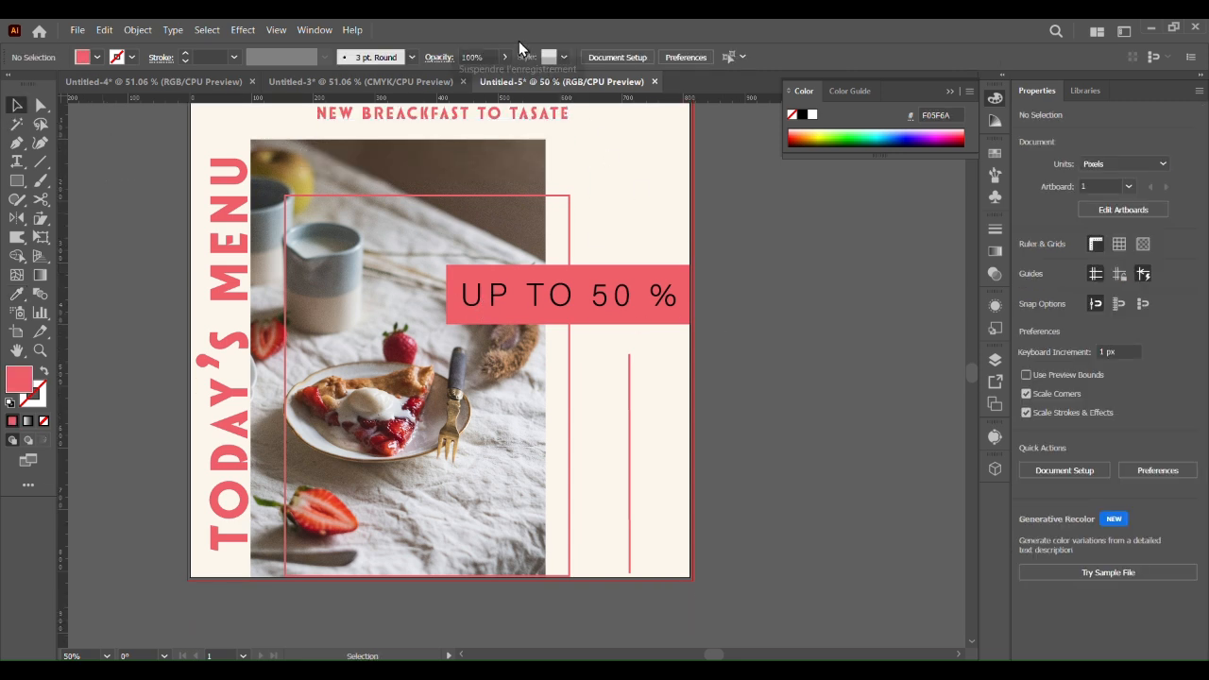
pyautogui.click(16, 162)
pyautogui.click(616, 434)
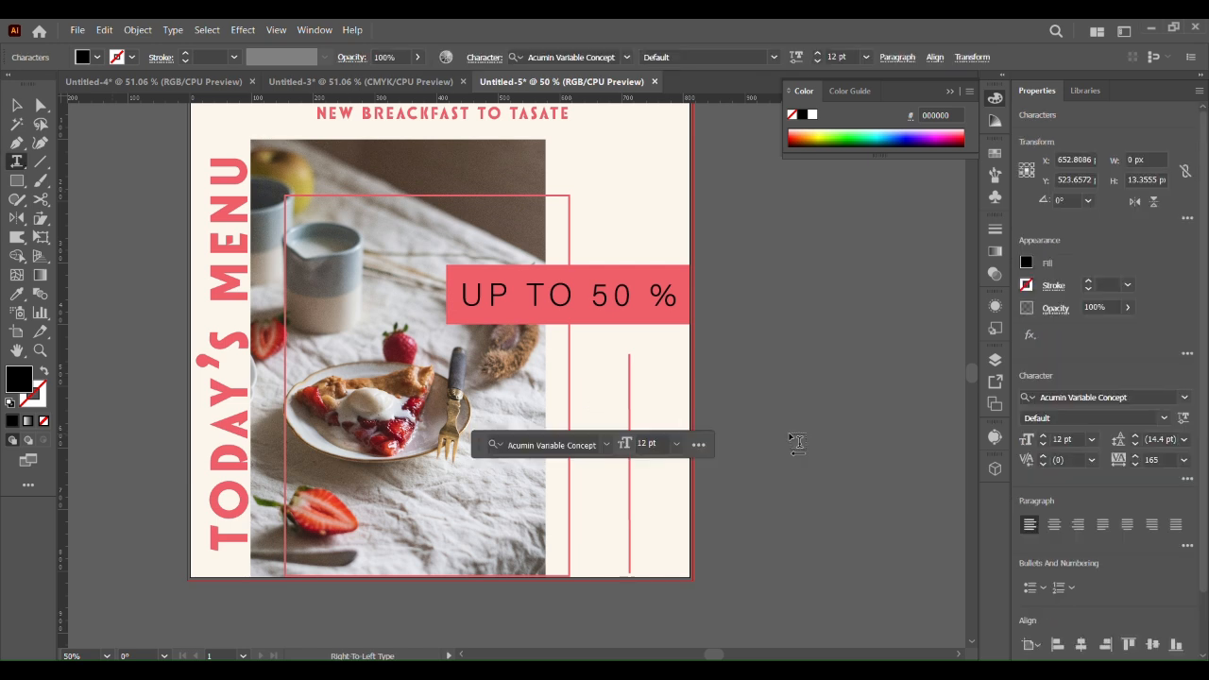
pyautogui.write('w')
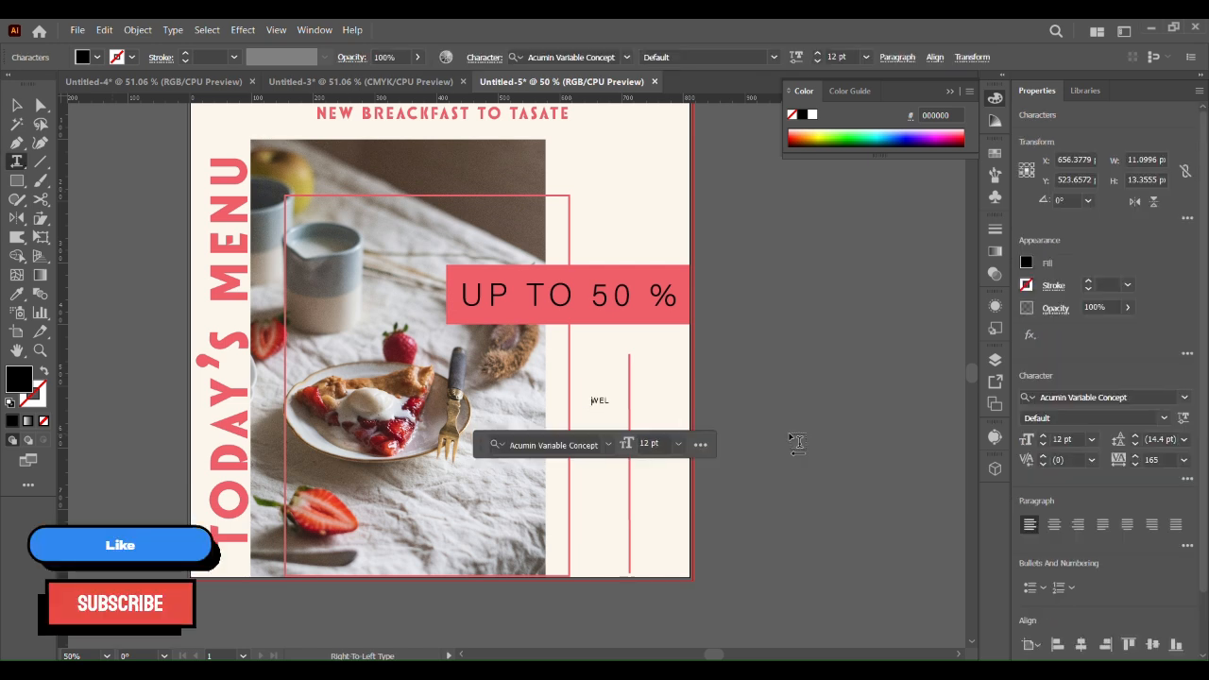
pyautogui.write('elcome TO')
pyautogui.click(18, 106)
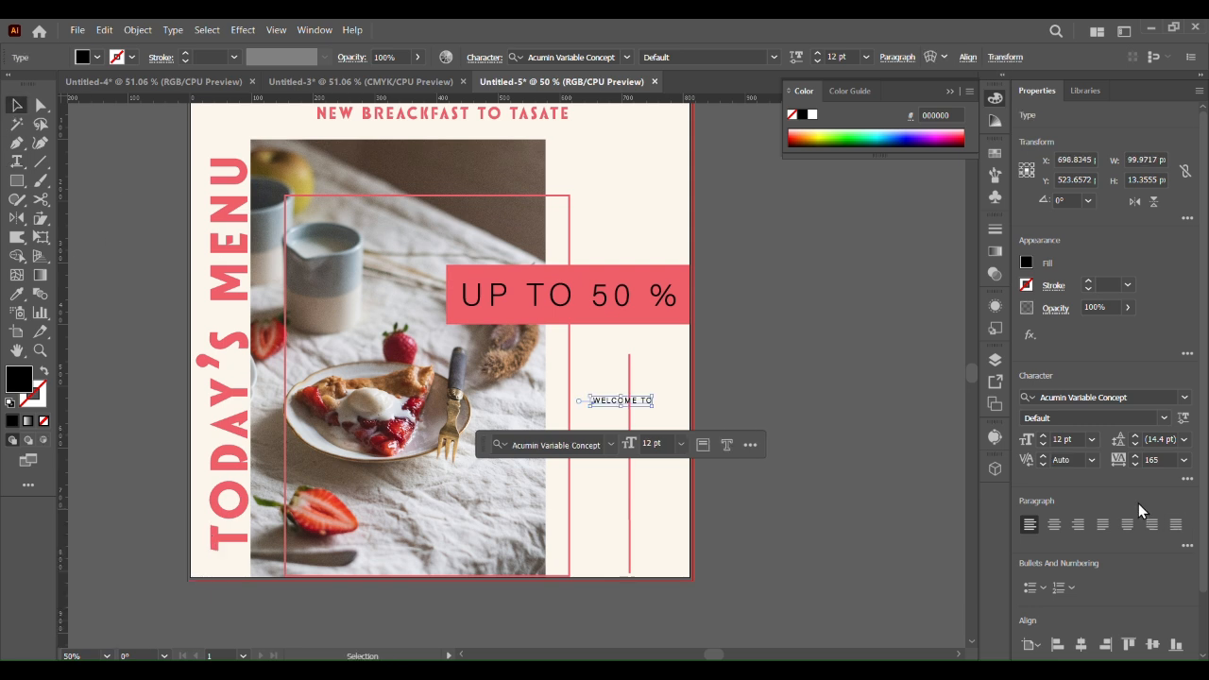
pyautogui.click(894, 58)
pyautogui.click(784, 80)
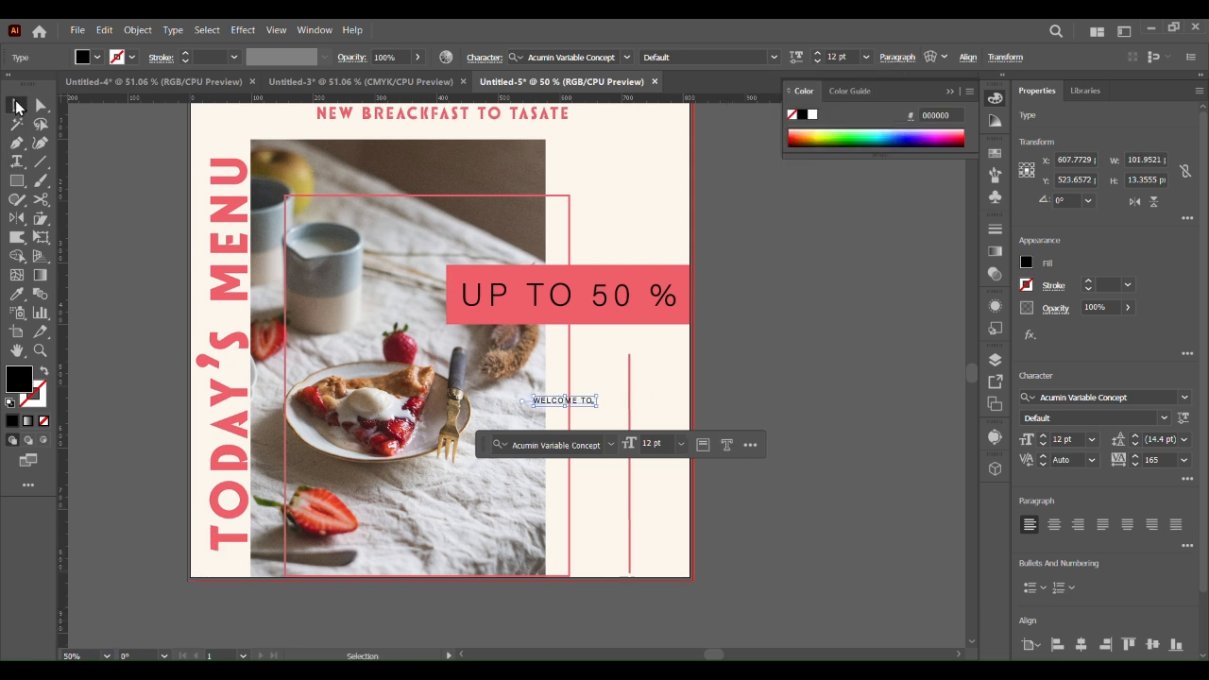
# Enlarge the "WELCOME TO" text to about 18 pt and position it across the vertical line.
pyautogui.moveTo(585, 413); pyautogui.dragTo(668, 419)
pyautogui.moveTo(586, 412); pyautogui.dragTo(569, 413)
pyautogui.click(686, 464)
# Duplicate the "WELCOME TO" text just below itself and change the copy's wording to "OUR RESTAURANT".
pyautogui.moveTo(642, 412); pyautogui.dragTo(642, 452)
pyautogui.click(806, 425)
pyautogui.doubleClick(641, 452)
pyautogui.hotkey('ctrl', 'a')
pyautogui.write('OUR')
pyautogui.write('ESTAURANT')
pyautogui.press('Escape')
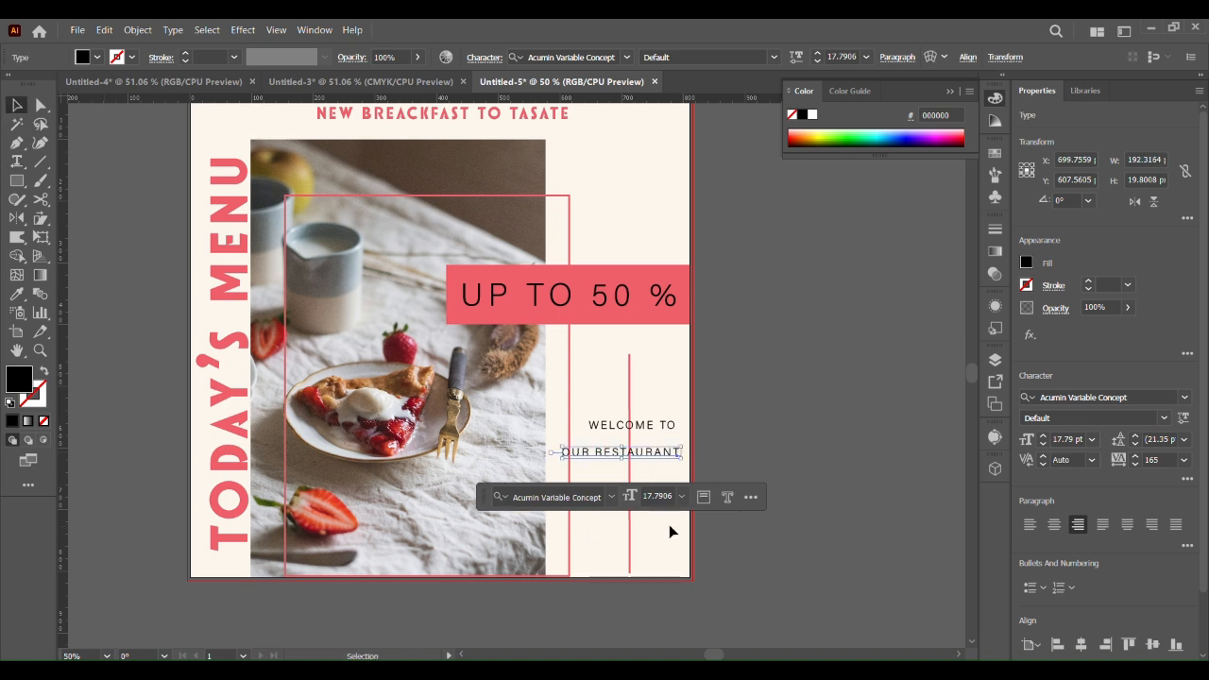
# Split "OUR RESTAURANT" into two centred lines and place it directly beneath "WELCOME TO".
pyautogui.moveTo(640, 459); pyautogui.dragTo(651, 464)
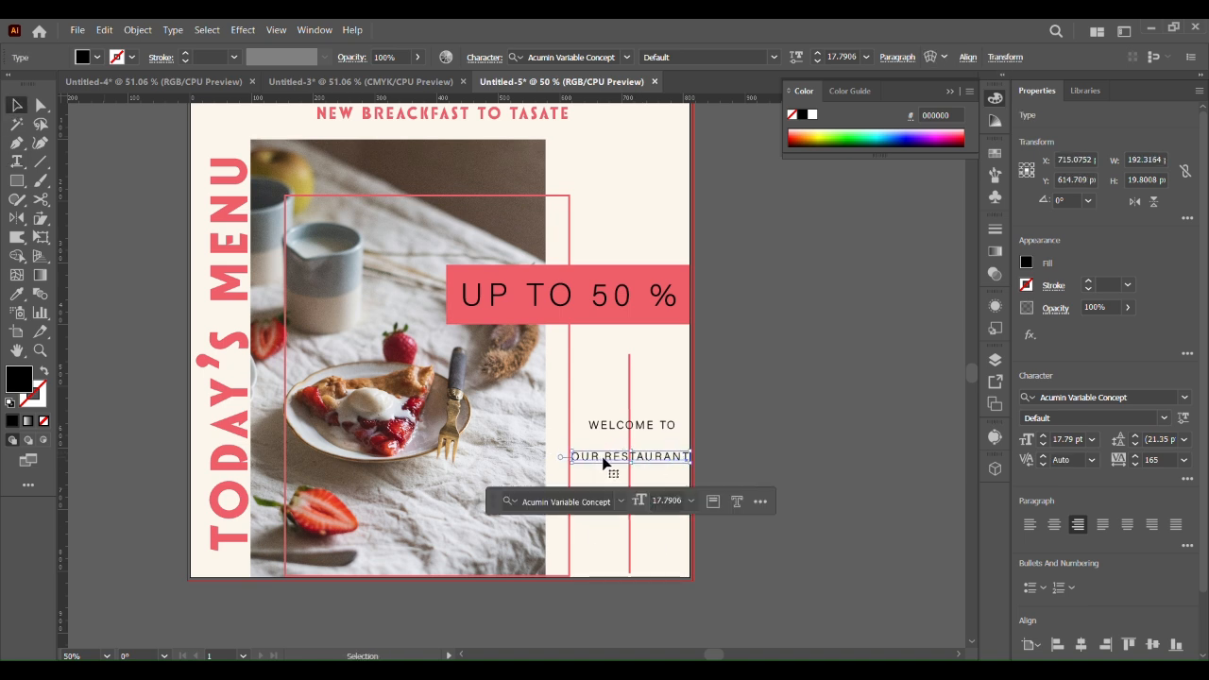
pyautogui.doubleClick(604, 461)
pyautogui.press('Return')
pyautogui.click(1054, 526)
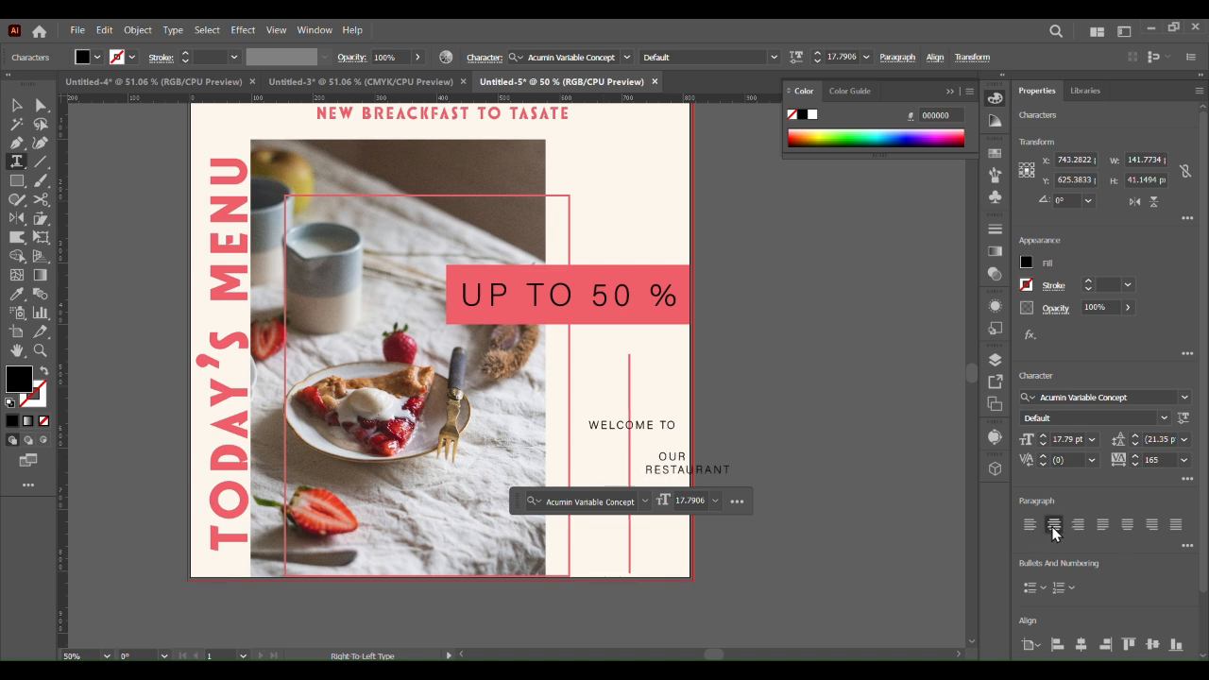
pyautogui.click(16, 104)
pyautogui.moveTo(680, 479); pyautogui.dragTo(635, 455)
pyautogui.click(837, 462)
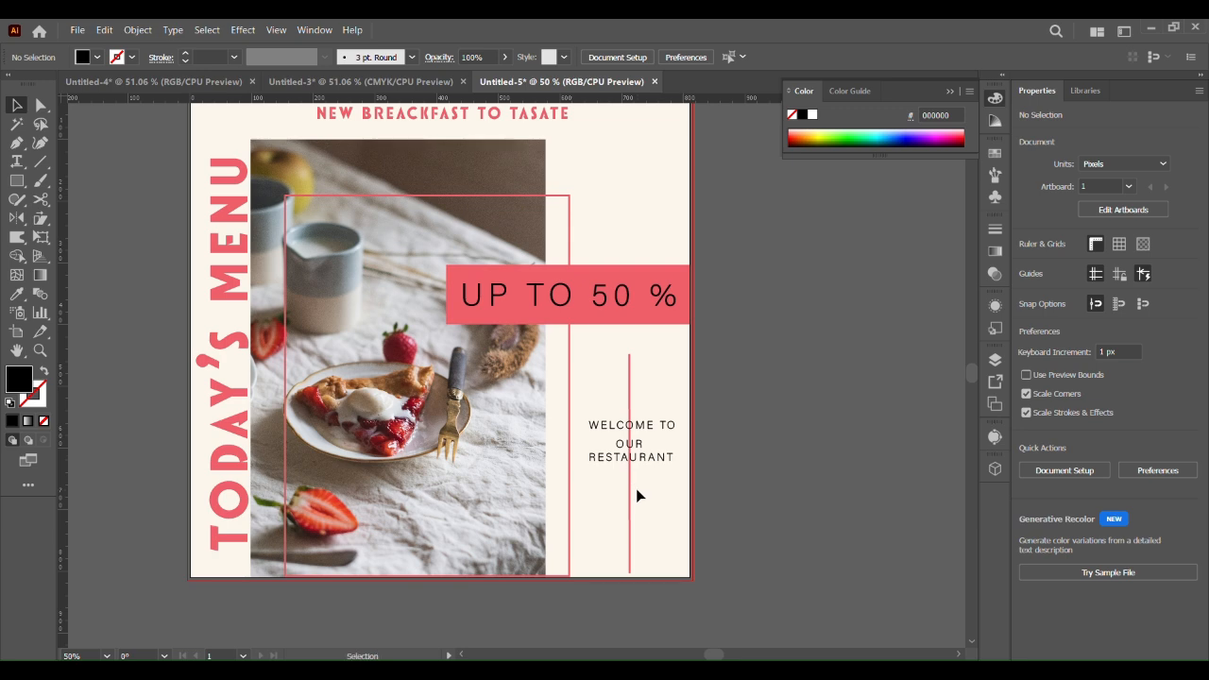
# Shorten the vertical coral line from its lower end to about 188 px, ending just below "RESTAURANT".
pyautogui.scroll(3, 636, 490)
pyautogui.click(613, 526)
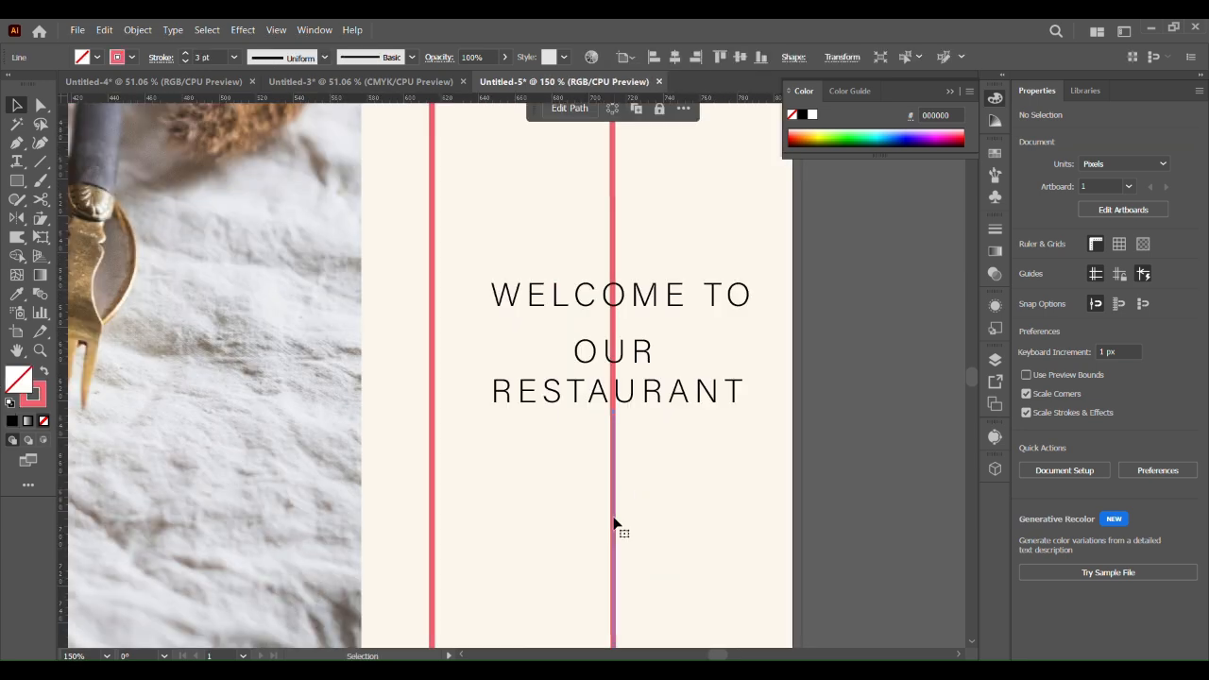
pyautogui.scroll(-5, 615, 513)
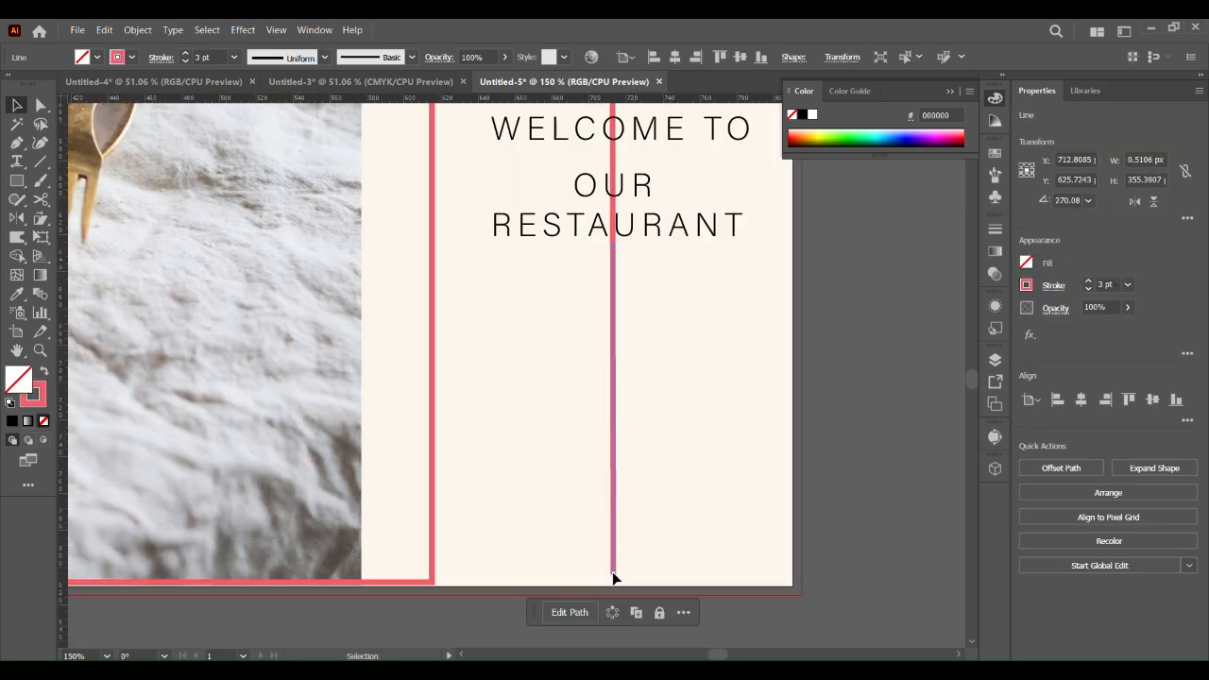
pyautogui.moveTo(614, 577); pyautogui.dragTo(615, 267)
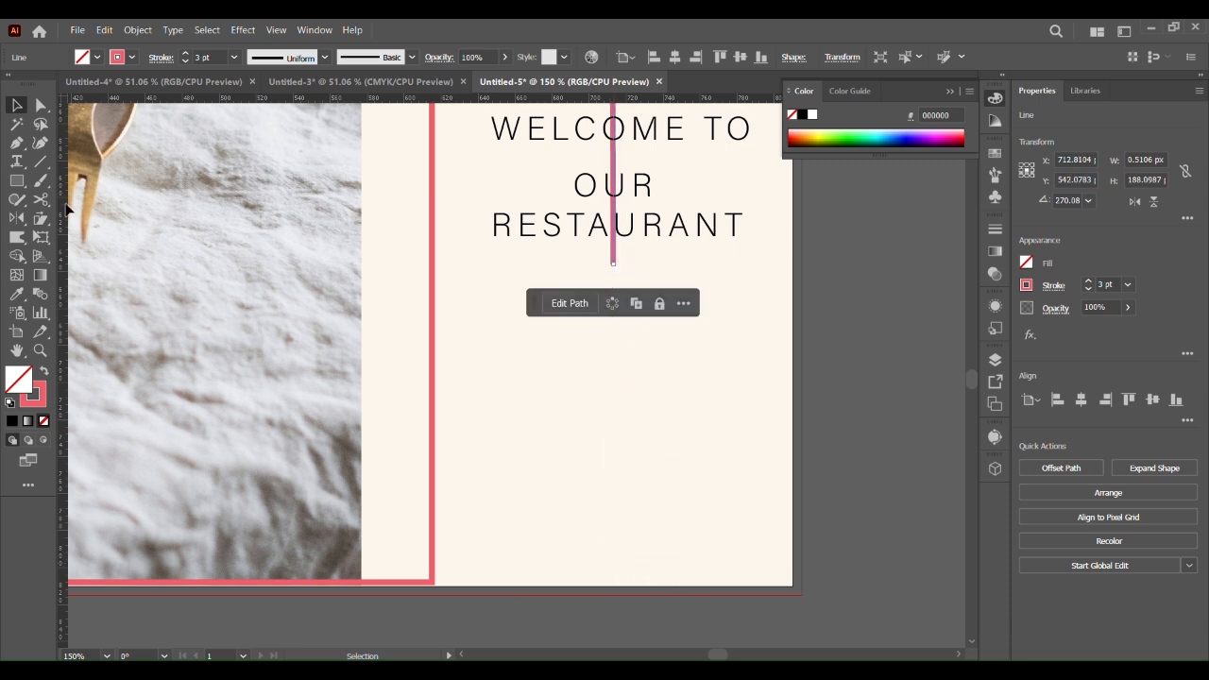
pyautogui.click(880, 340)
# Duplicate the vertical line below the text and size the copy to about 153 px, ending near the artboard's bottom.
pyautogui.click(620, 156)
pyautogui.moveTo(620, 157); pyautogui.dragTo(612, 489)
pyautogui.scroll(-2, 614, 552)
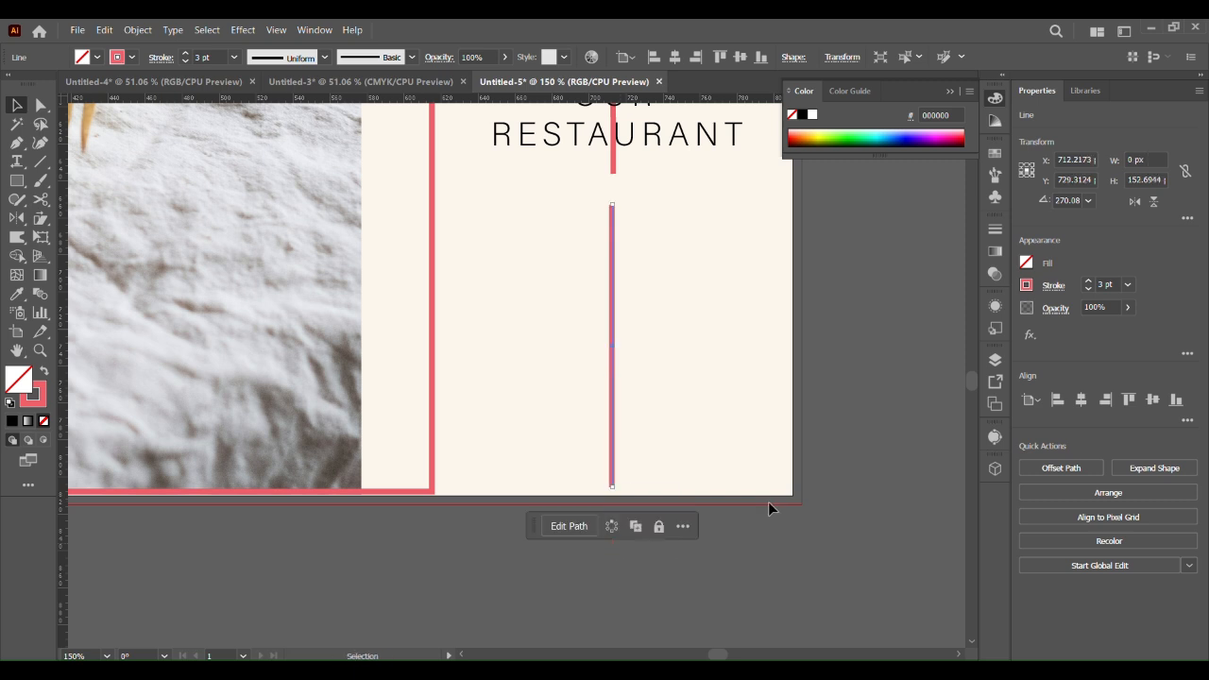
pyautogui.click(812, 427)
# Shorten the upper vertical line so it ends just above the "WELCOME TO" text.
pyautogui.moveTo(605, 318); pyautogui.dragTo(591, 559)
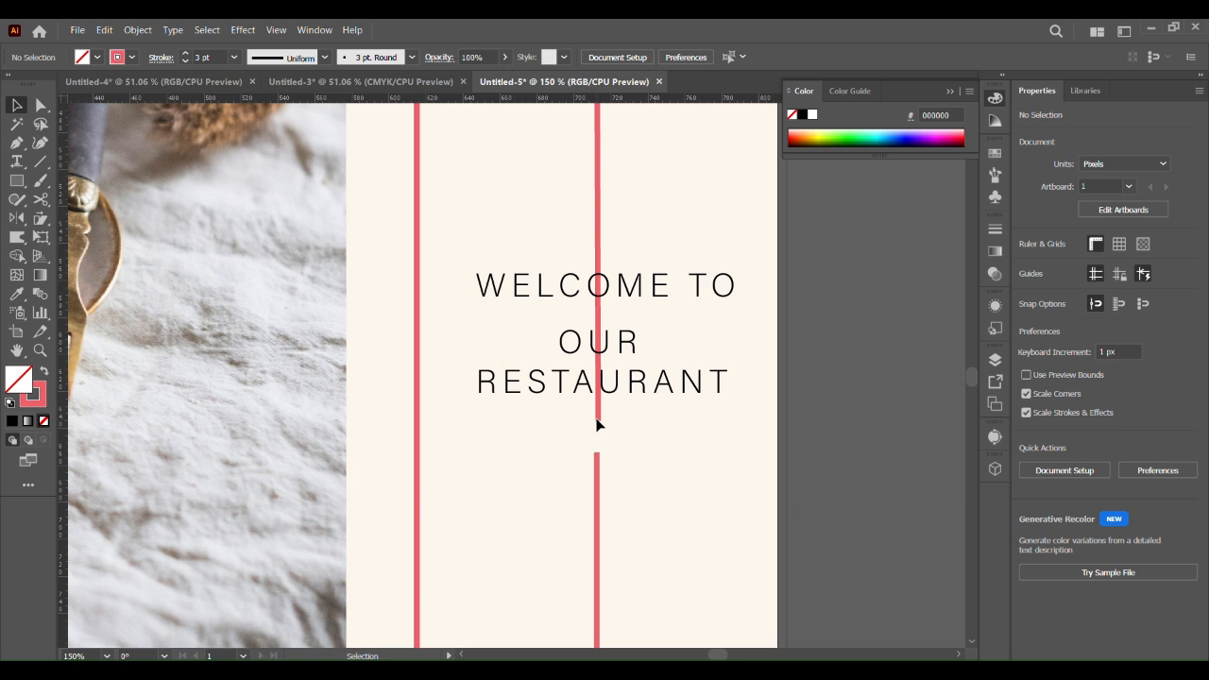
pyautogui.click(598, 421)
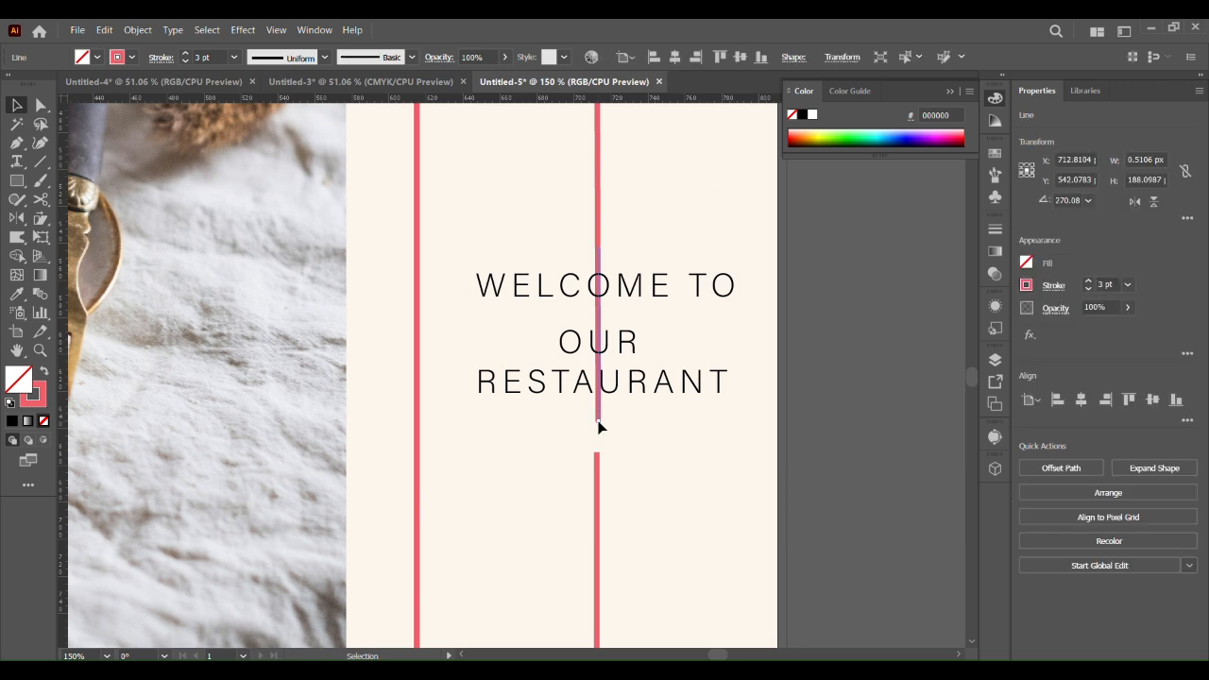
pyautogui.moveTo(598, 421); pyautogui.dragTo(598, 229)
pyautogui.click(835, 456)
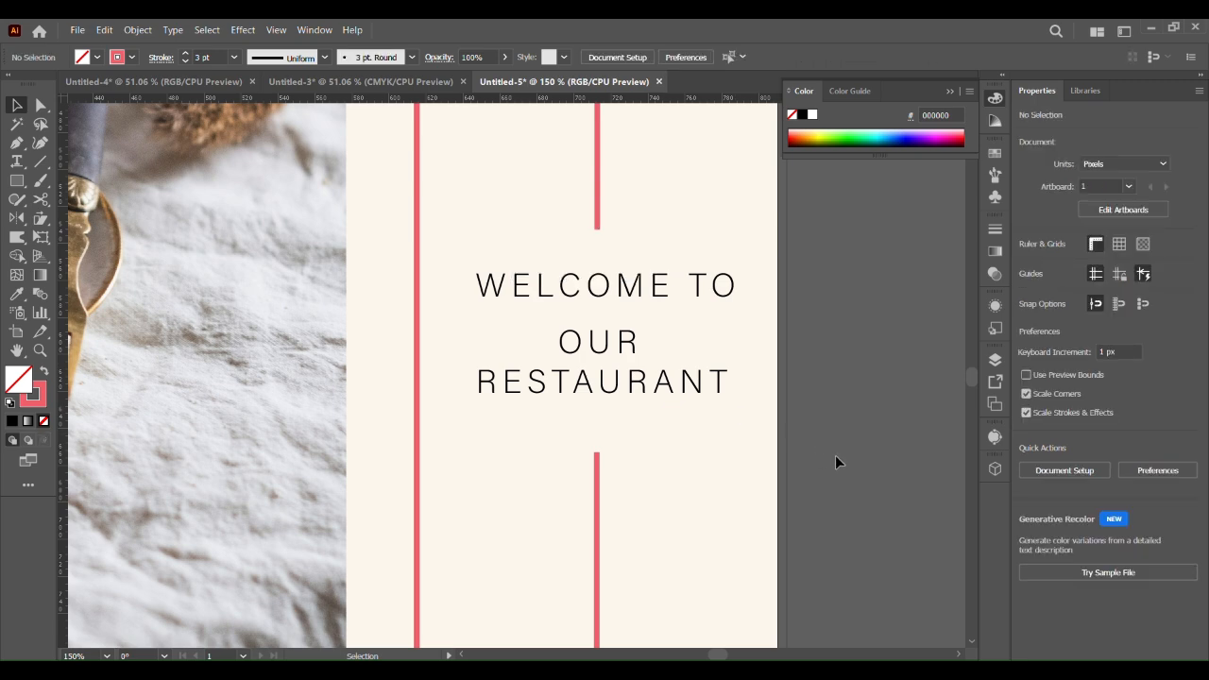
# Create an 810 by 810 px rectangle over the menu artwork.
pyautogui.scroll(-1, 707, 423)
pyautogui.keyDown('alt'); pyautogui.scroll(-3, 708, 420); pyautogui.keyUp('alt')
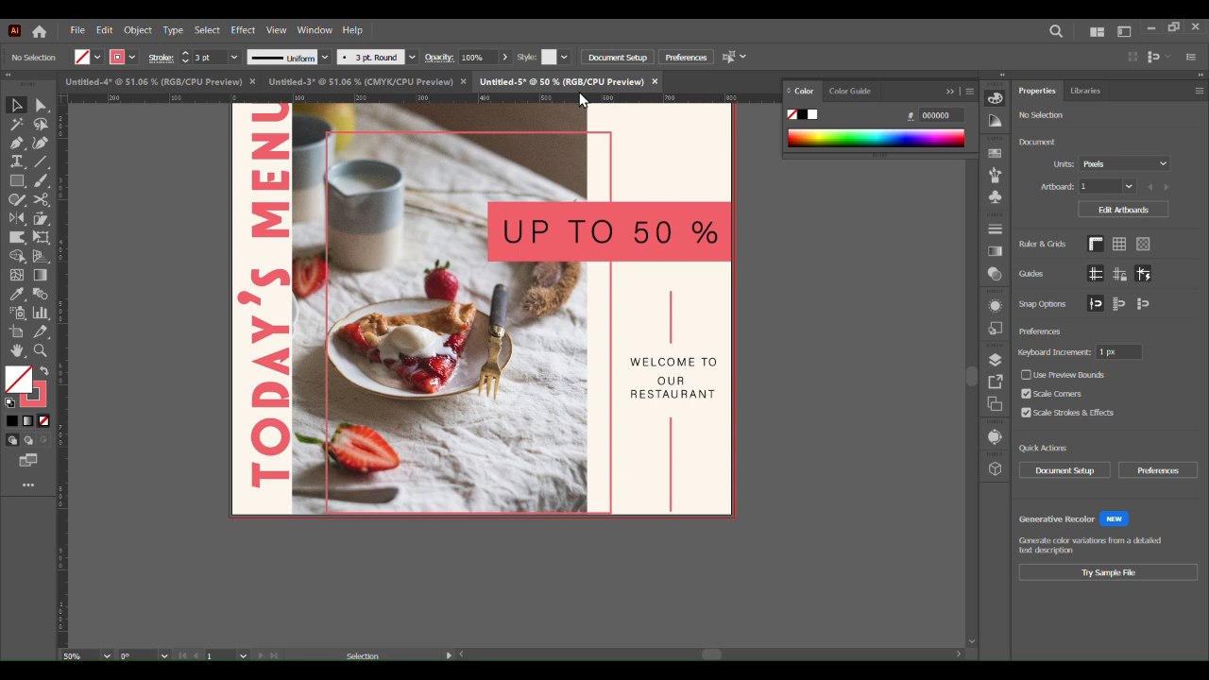
pyautogui.hotkey('ctrl', '0')
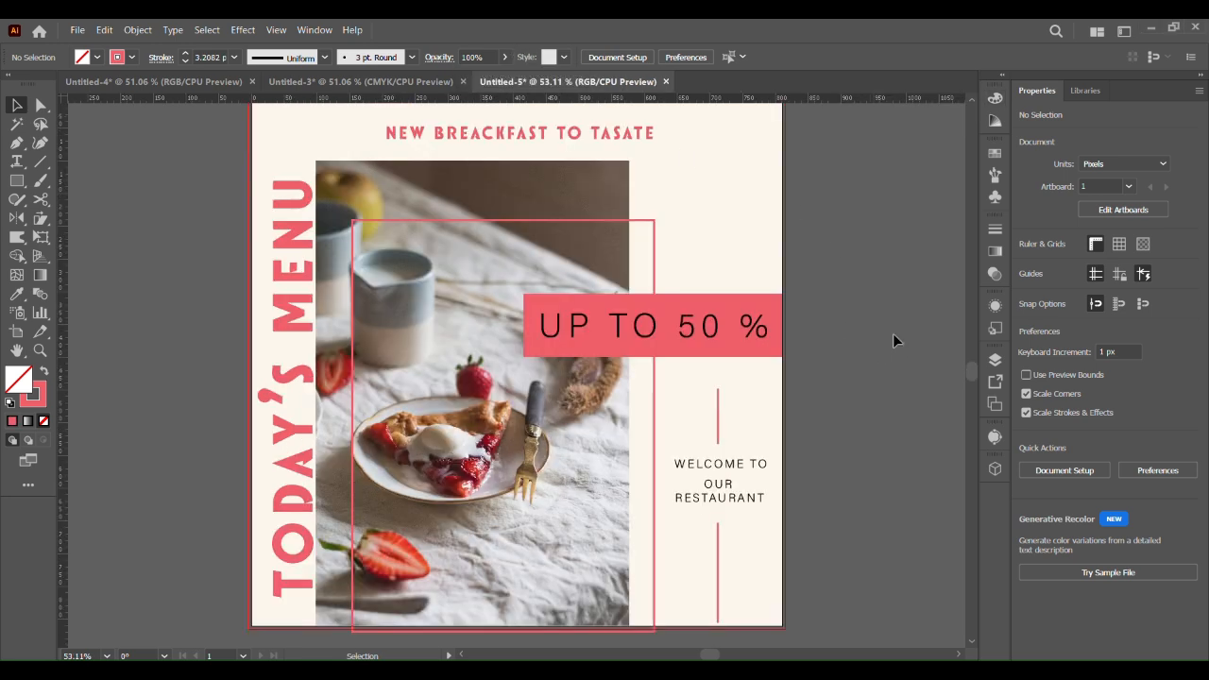
pyautogui.scroll(1, 893, 333)
pyautogui.click(16, 181)
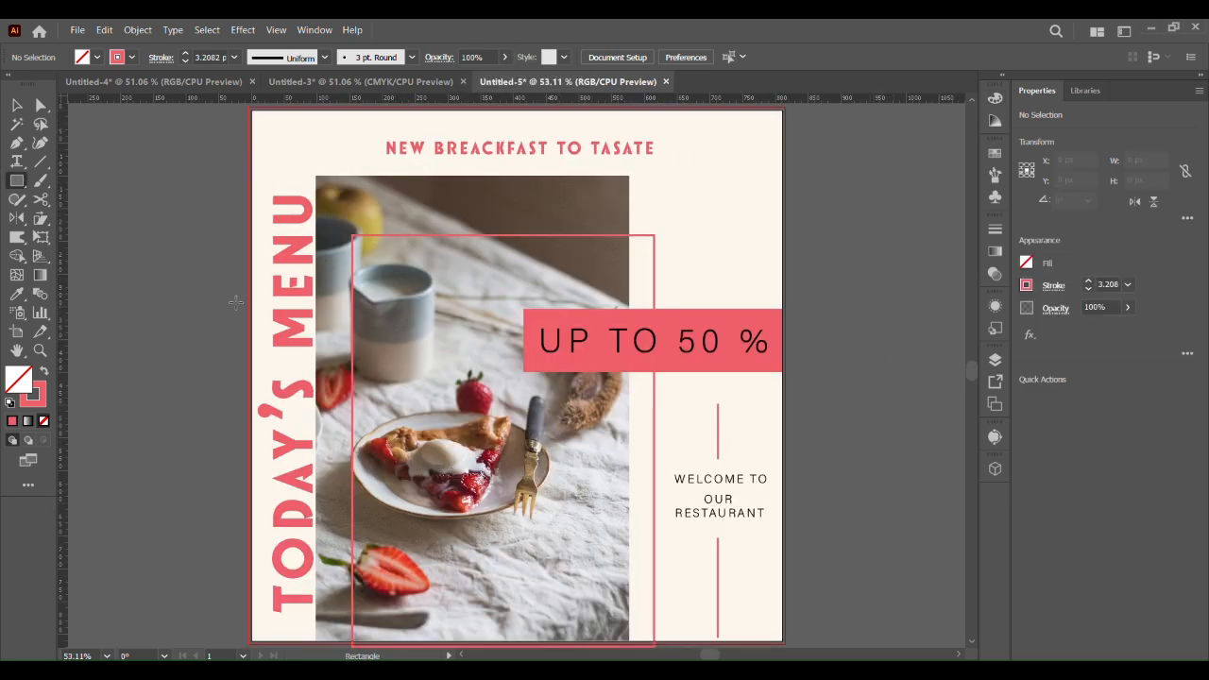
pyautogui.click(355, 335)
pyautogui.write('1')
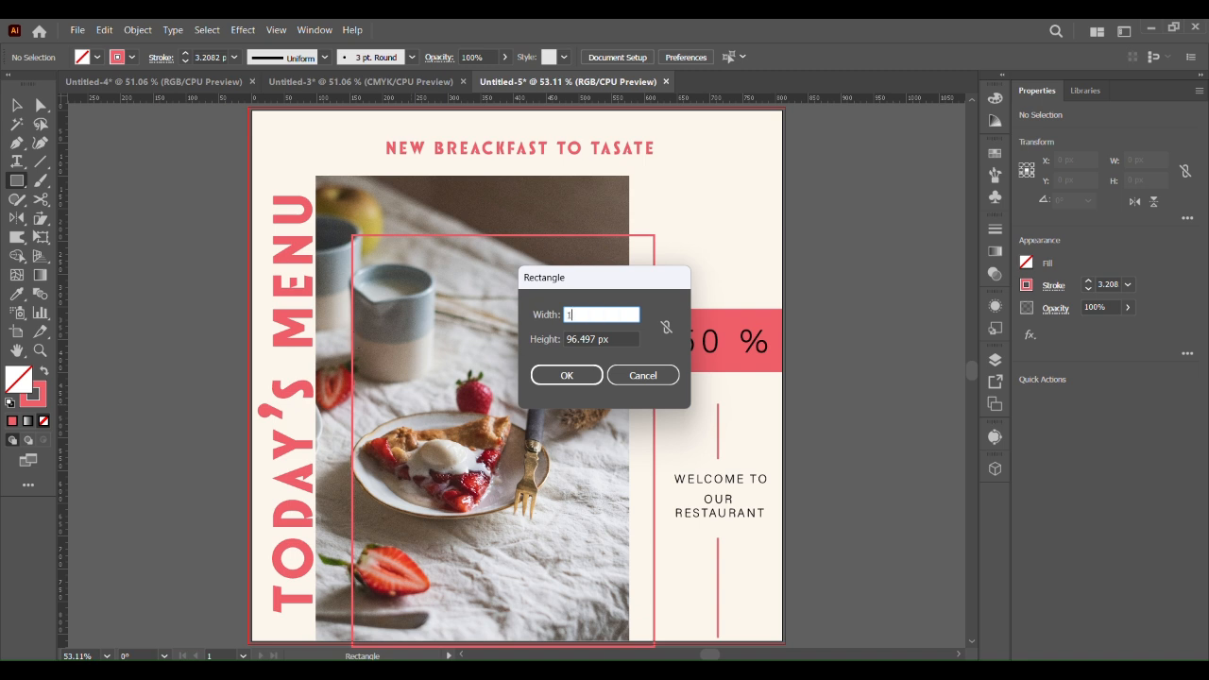
pyautogui.write('10')
pyautogui.click(572, 338)
pyautogui.write('810')
pyautogui.click(586, 376)
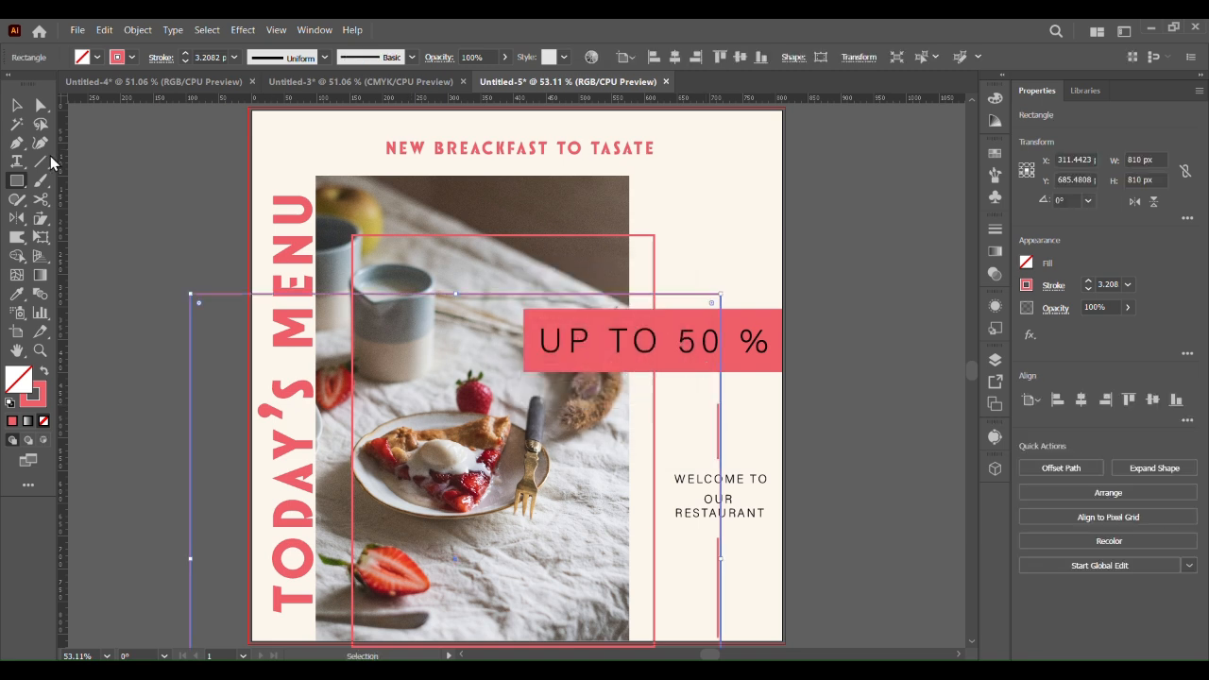
# Swap the square's stroke and fill so it is solid coral, and centre it horizontally and vertically on the artboard.
pyautogui.click(44, 372)
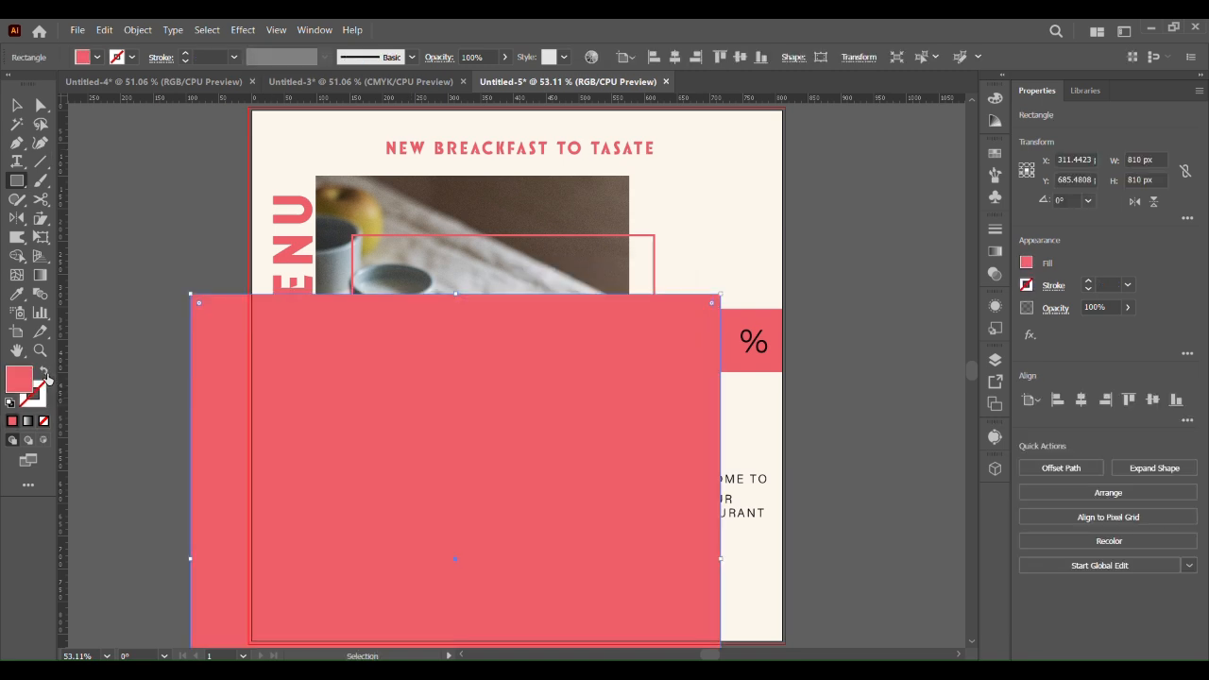
pyautogui.click(1082, 400)
pyautogui.click(1152, 400)
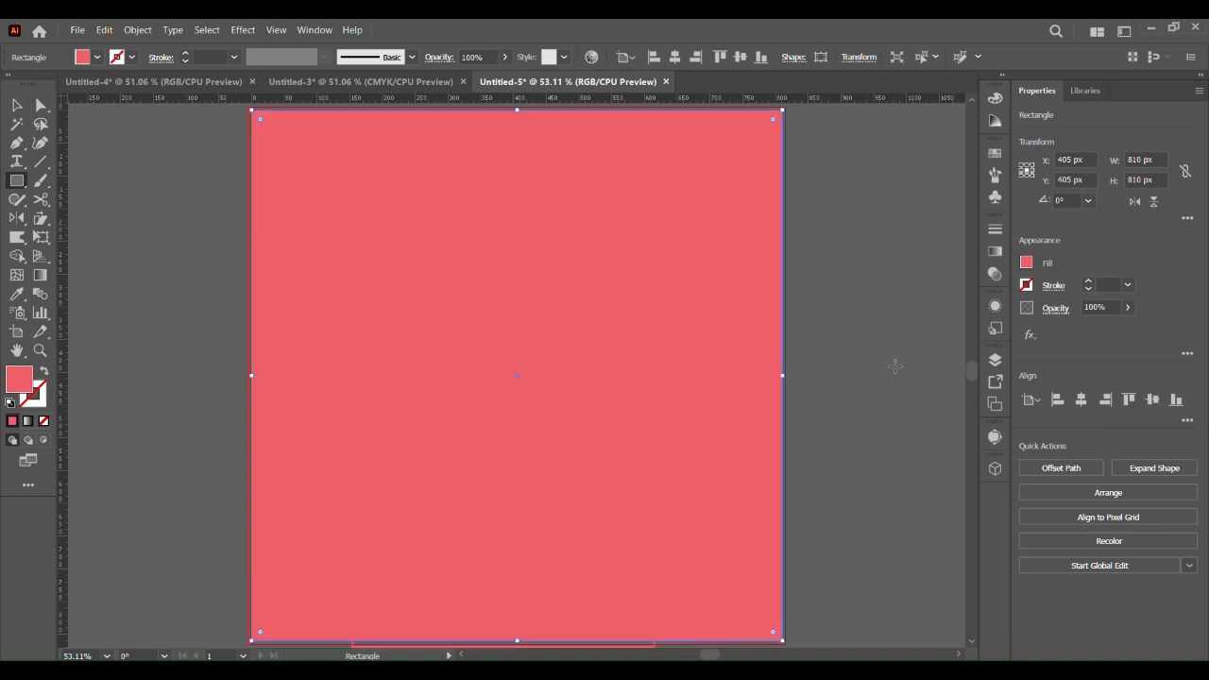
pyautogui.scroll(-1, 893, 355)
pyautogui.scroll(-1, 888, 349)
pyautogui.scroll(1, 891, 334)
pyautogui.press('v')
pyautogui.moveTo(160, 97); pyautogui.dragTo(849, 578)
pyautogui.scroll(-1, 849, 529)
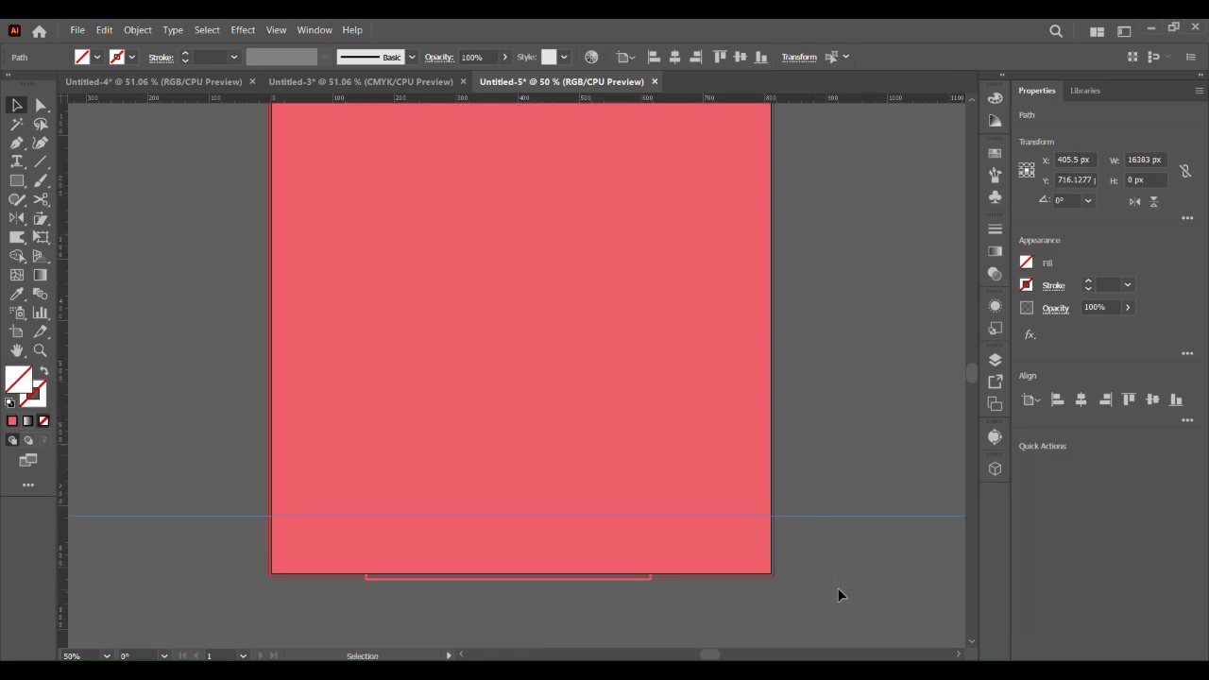
pyautogui.press('Delete')
# Select the whole menu design with the coral square, make a clipping mask from it, and fit the artboard in view.
pyautogui.scroll(1, 443, 395)
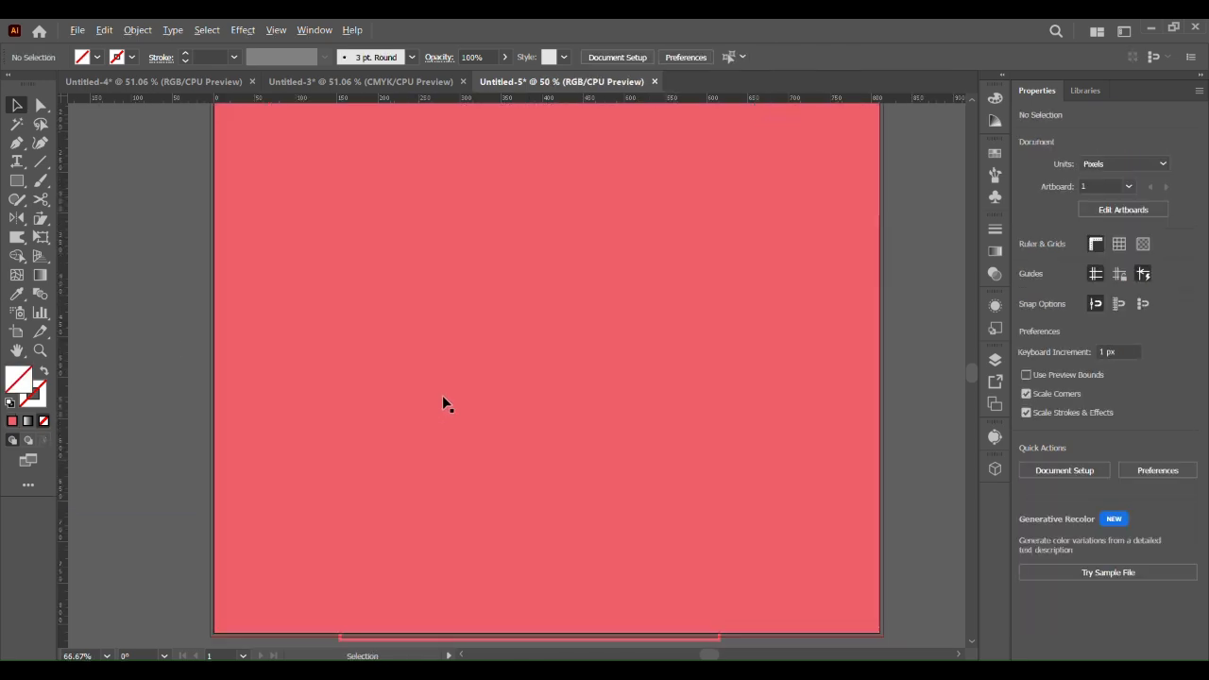
pyautogui.scroll(-3, 443, 395)
pyautogui.moveTo(288, 200); pyautogui.dragTo(661, 540)
pyautogui.rightClick(516, 362)
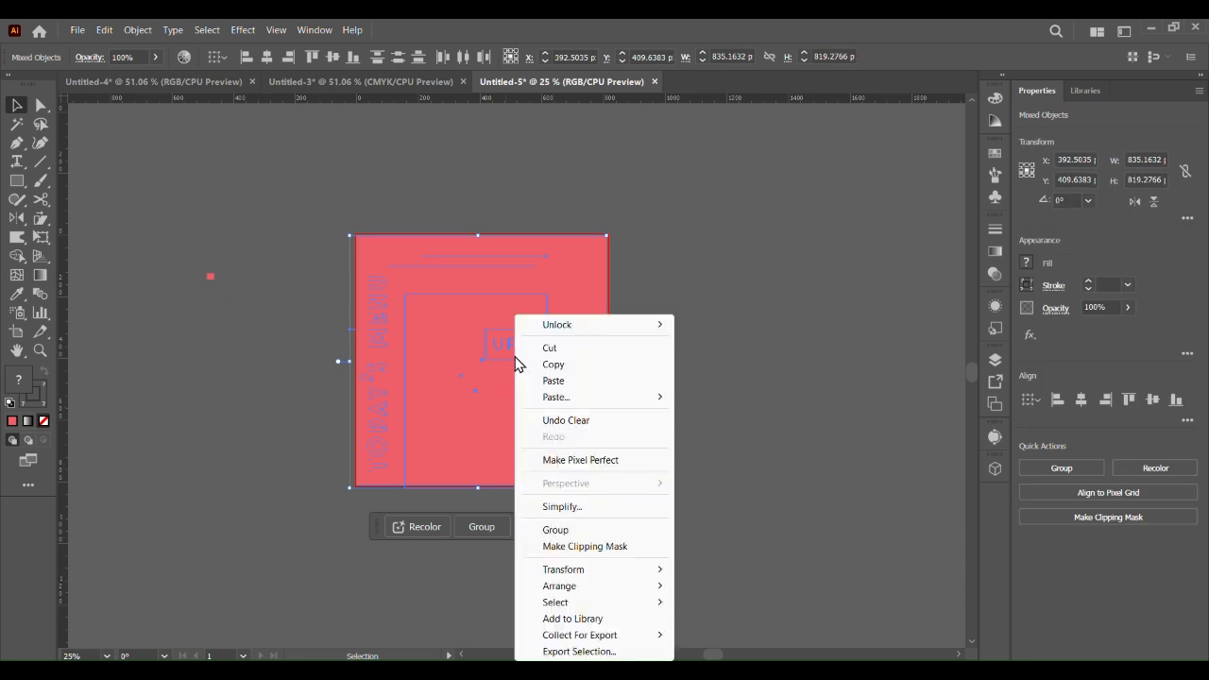
pyautogui.click(582, 550)
pyautogui.click(719, 467)
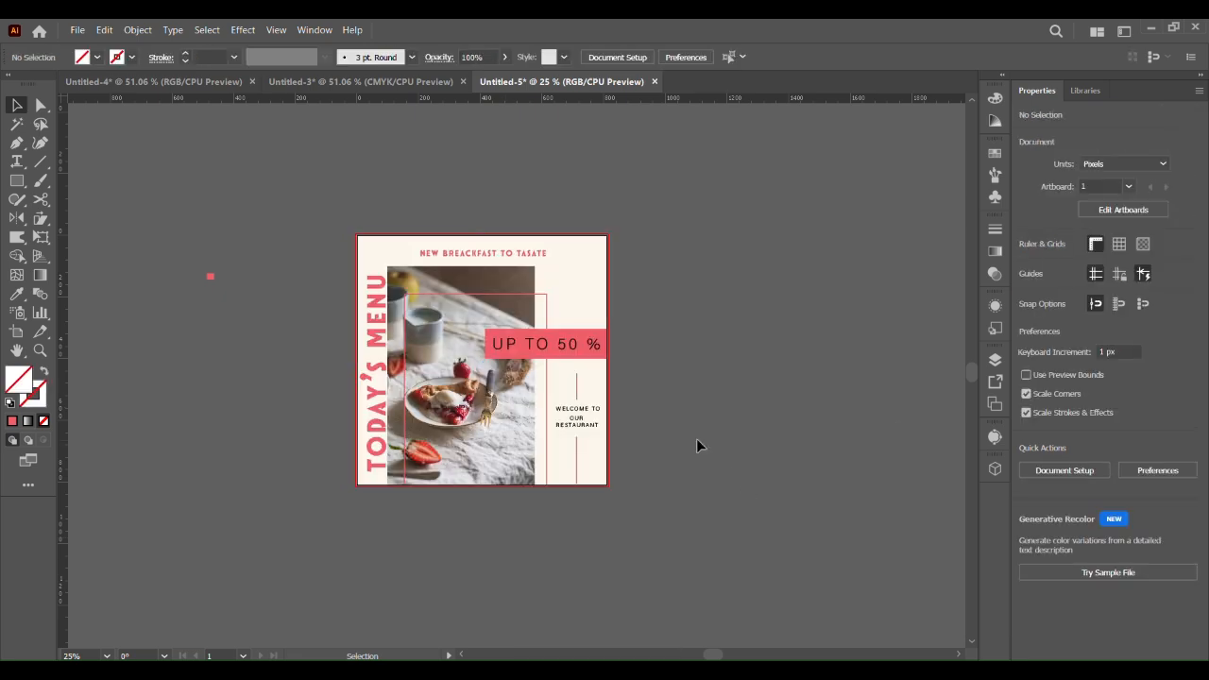
pyautogui.click(106, 656)
pyautogui.click(156, 640)
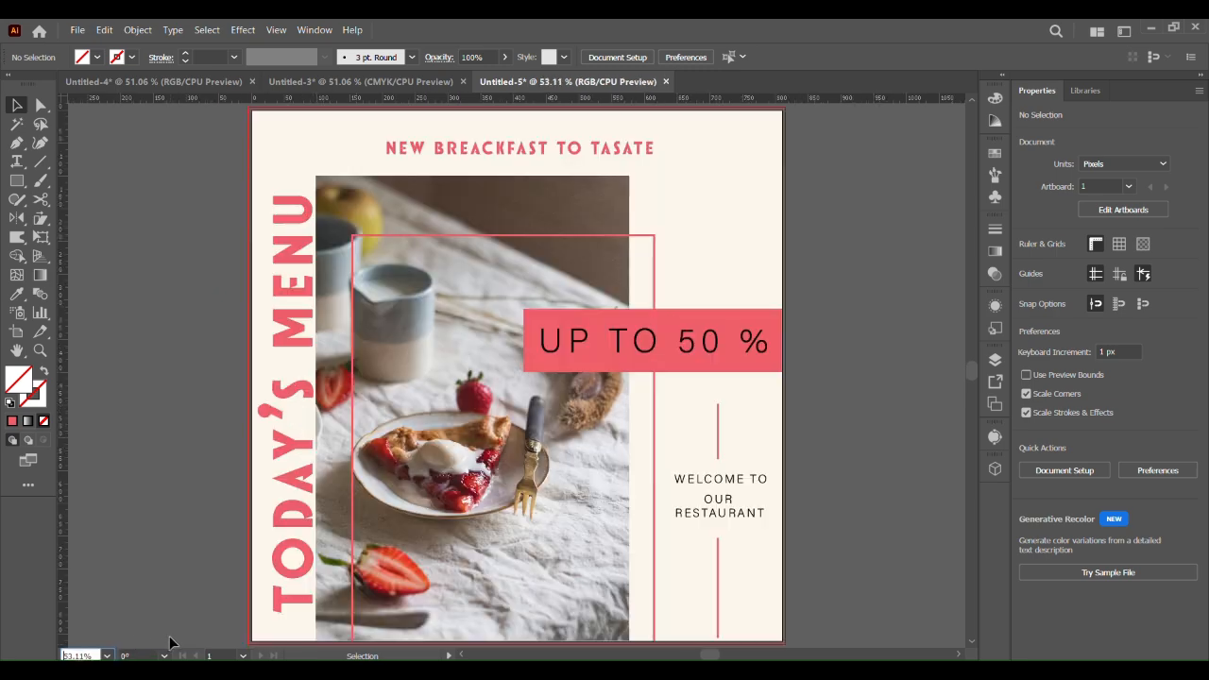